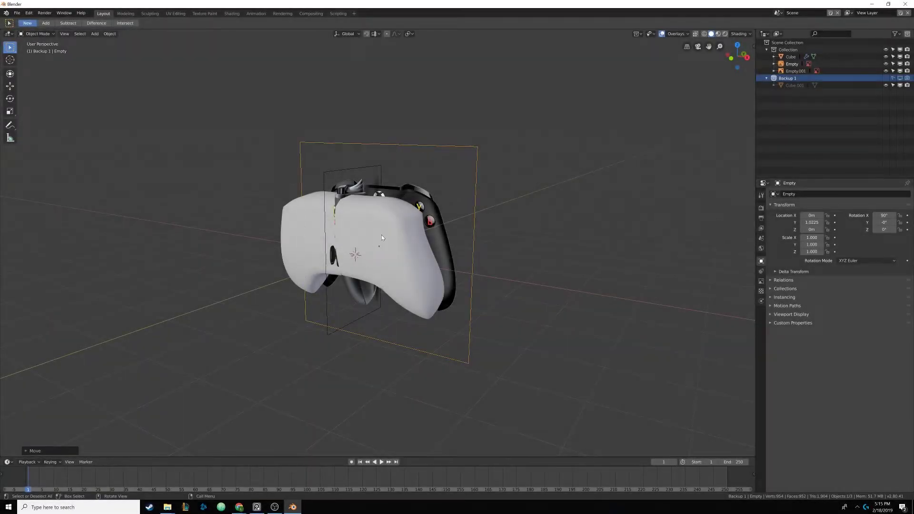
- Examine the reference images with the controller body hidden, and isolate the body by hiding both image empties
{"action": "scroll", "coordinate": [376, 234], "scroll_direction": "up", "scroll_amount": 4}
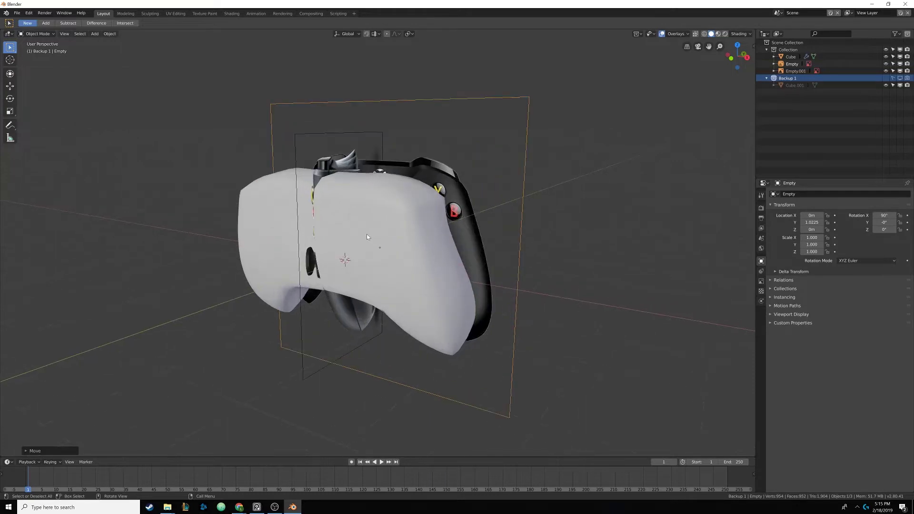
{"action": "middle_click_drag", "start_coordinate": [367, 235], "coordinate": [450, 206]}
{"action": "left_click", "coordinate": [411, 215]}
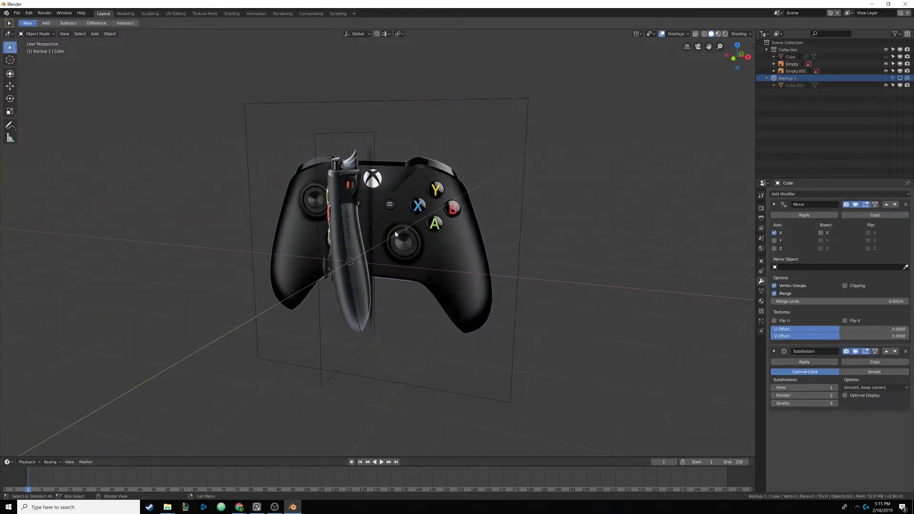
{"action": "middle_click_drag", "start_coordinate": [395, 245], "coordinate": [332, 257]}
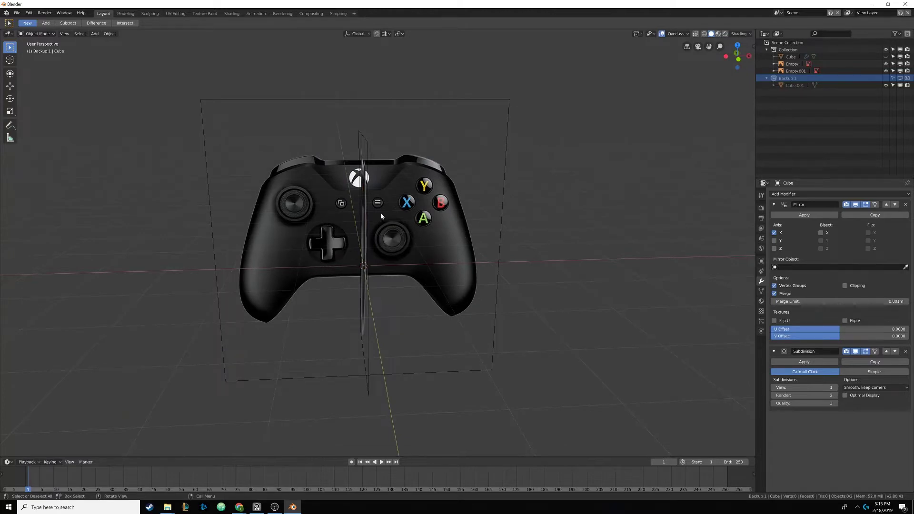
{"action": "middle_click_drag", "start_coordinate": [417, 171], "coordinate": [607, 144]}
{"action": "key", "text": "alt+h"}
{"action": "key", "text": "shift+h"}
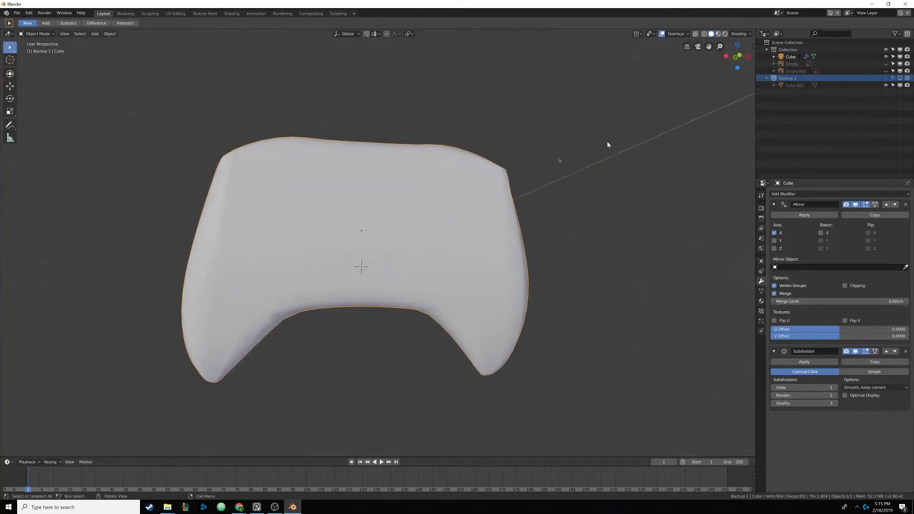
- Set the viewport lighting to the glossy red MatCap and inspect the controller body's surface from all sides
{"action": "left_click", "coordinate": [745, 34]}
{"action": "left_click", "coordinate": [757, 55]}
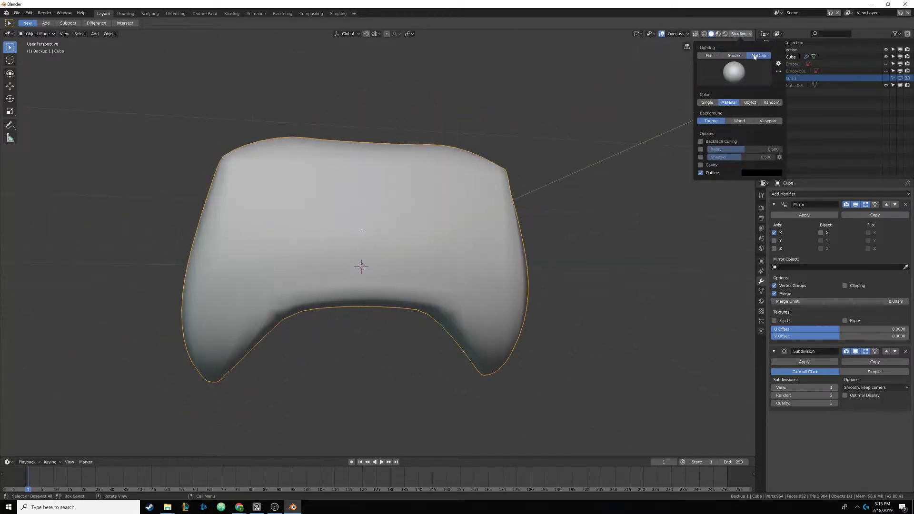
{"action": "left_click", "coordinate": [742, 72]}
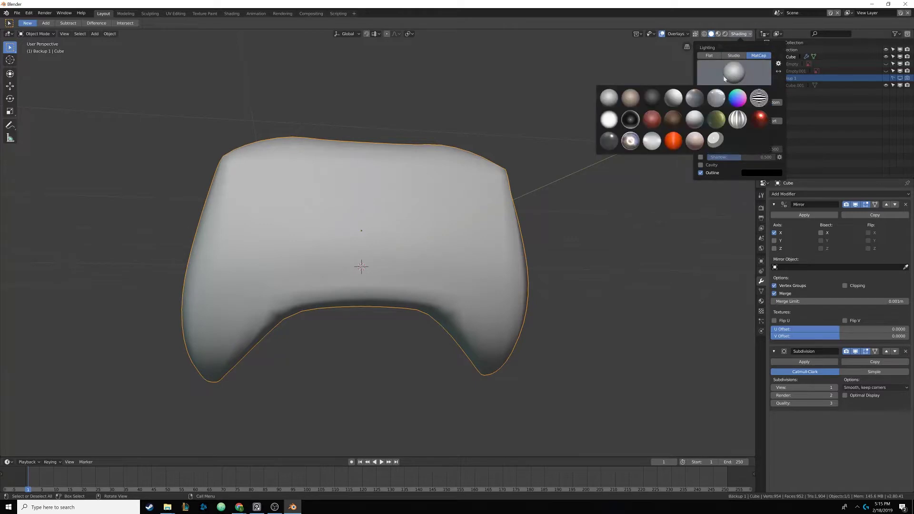
{"action": "left_click", "coordinate": [760, 120]}
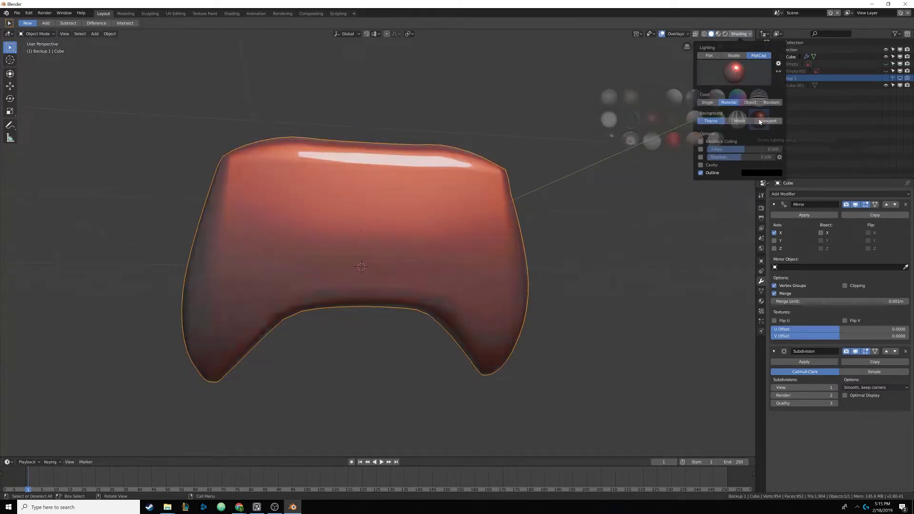
{"action": "middle_click_drag", "start_coordinate": [438, 188], "coordinate": [338, 177]}
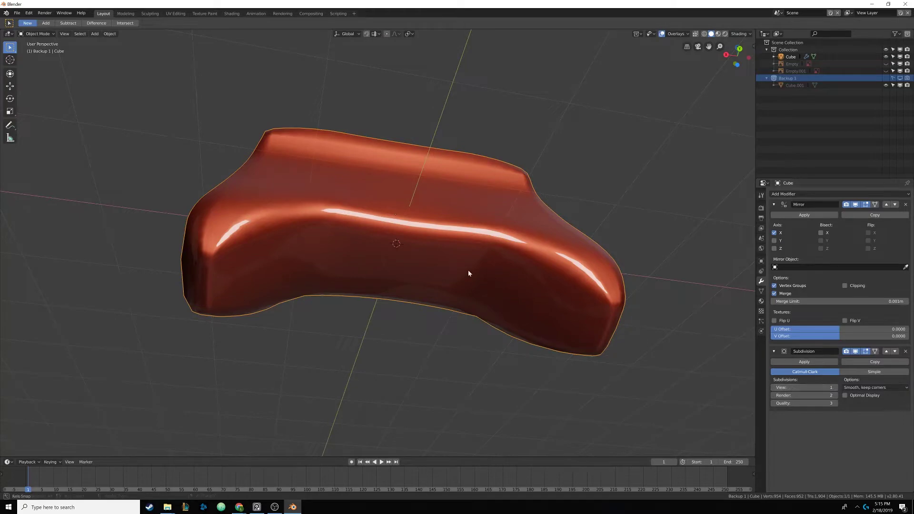
{"action": "middle_click_drag", "start_coordinate": [468, 270], "coordinate": [429, 272]}
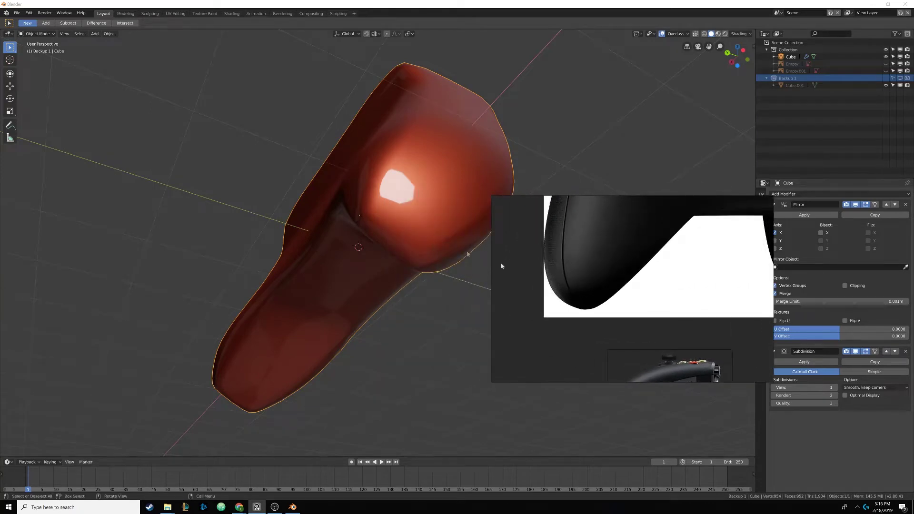
{"action": "left_click", "coordinate": [443, 25]}
{"action": "middle_click_drag", "start_coordinate": [450, 209], "coordinate": [430, 223]}
- Open the body mesh in Edit Mode, turn off the Subdivision modifier's viewport display and set the viewport lighting to Studio
{"action": "key", "text": "Tab"}
{"action": "middle_click_drag", "start_coordinate": [465, 252], "coordinate": [447, 195], "text": "shift"}
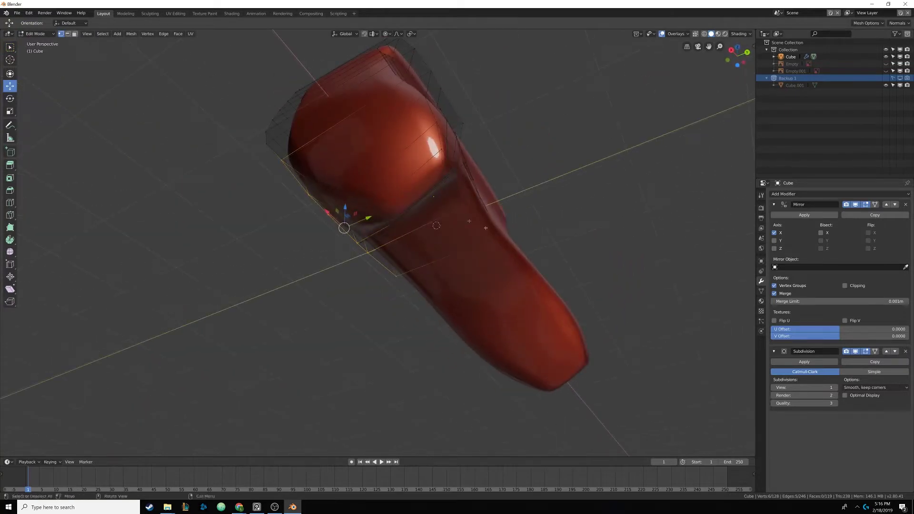
{"action": "left_click", "coordinate": [855, 353]}
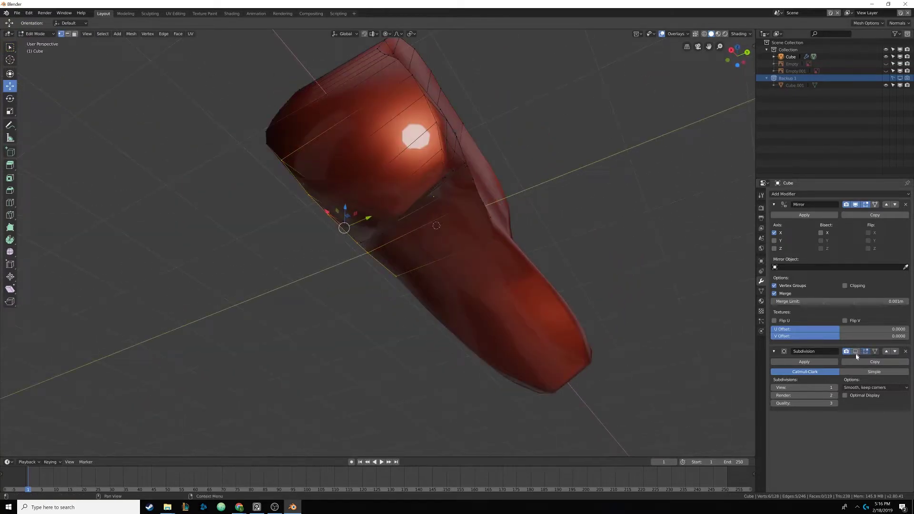
{"action": "left_click", "coordinate": [736, 36]}
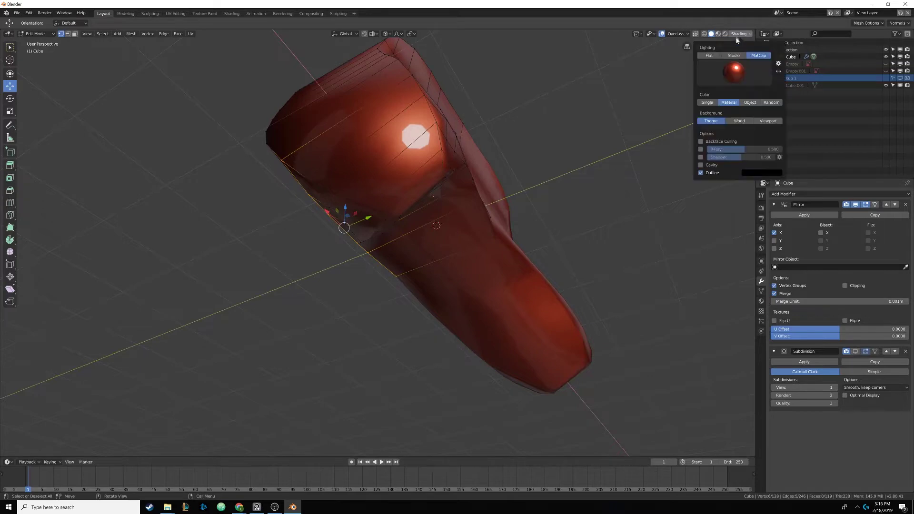
{"action": "left_click", "coordinate": [734, 56]}
- Deselect all vertices of the body mesh at the grip tip
{"action": "scroll", "coordinate": [465, 118], "scroll_direction": "up", "scroll_amount": 5}
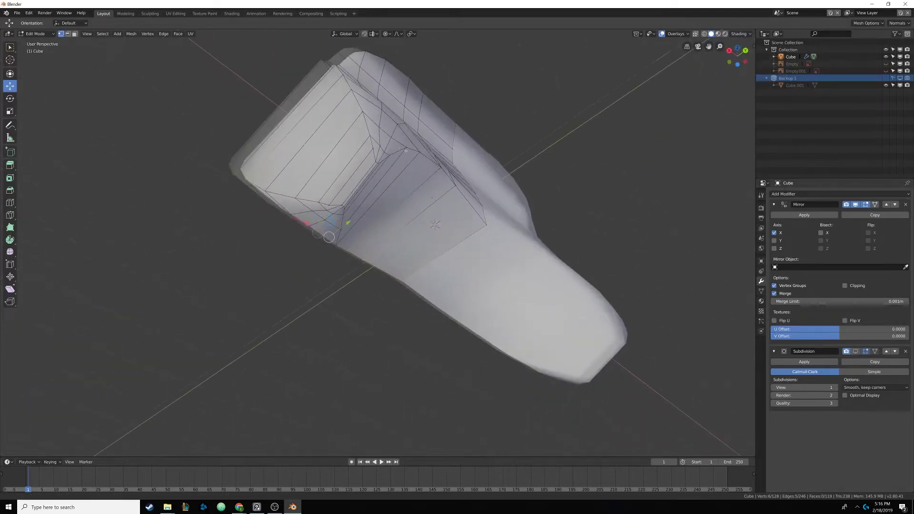
{"action": "middle_click_drag", "start_coordinate": [424, 184], "coordinate": [370, 181]}
{"action": "scroll", "coordinate": [410, 188], "scroll_direction": "down", "scroll_amount": 4}
{"action": "scroll", "coordinate": [370, 181], "scroll_direction": "up", "scroll_amount": 2}
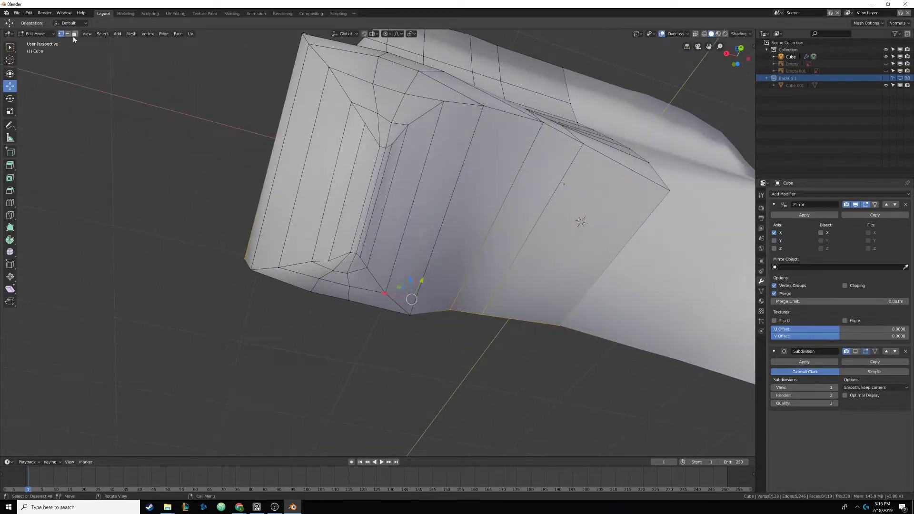
{"action": "key", "text": "b"}
{"action": "left_click_drag", "start_coordinate": [393, 154], "coordinate": [394, 155]}
{"action": "middle_click_drag", "start_coordinate": [380, 147], "coordinate": [360, 117], "text": "shift"}
{"action": "key", "text": "alt+a"}
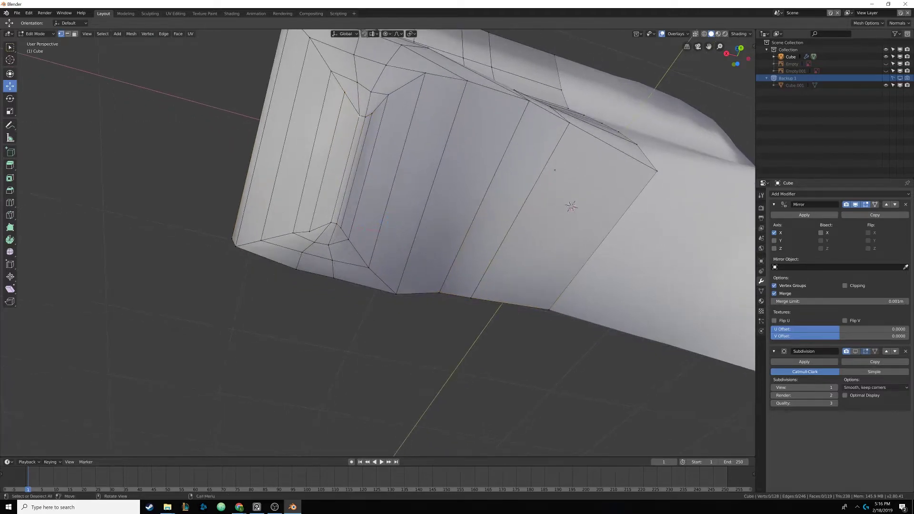
- Move the inner vertices at one end of the grip tip inward with smooth proportional editing at size 0.26
{"action": "key", "text": "b"}
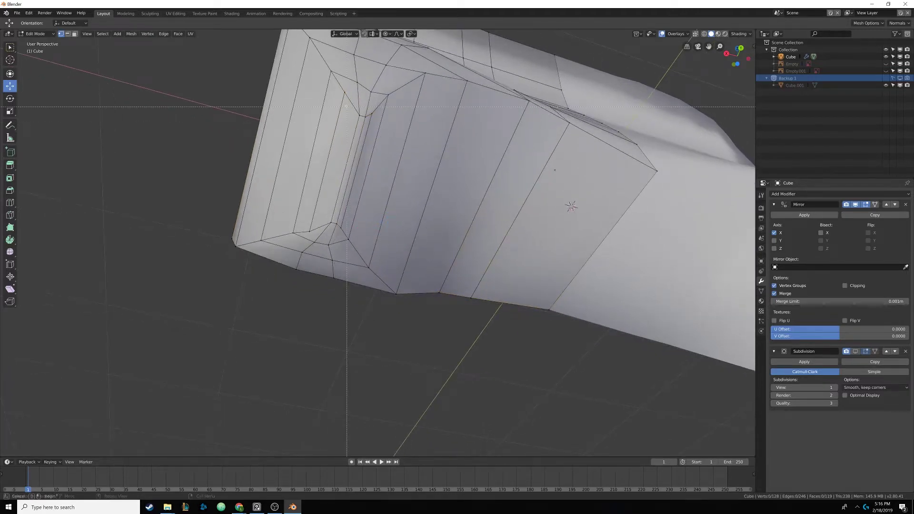
{"action": "left_click_drag", "start_coordinate": [346, 88], "coordinate": [372, 125]}
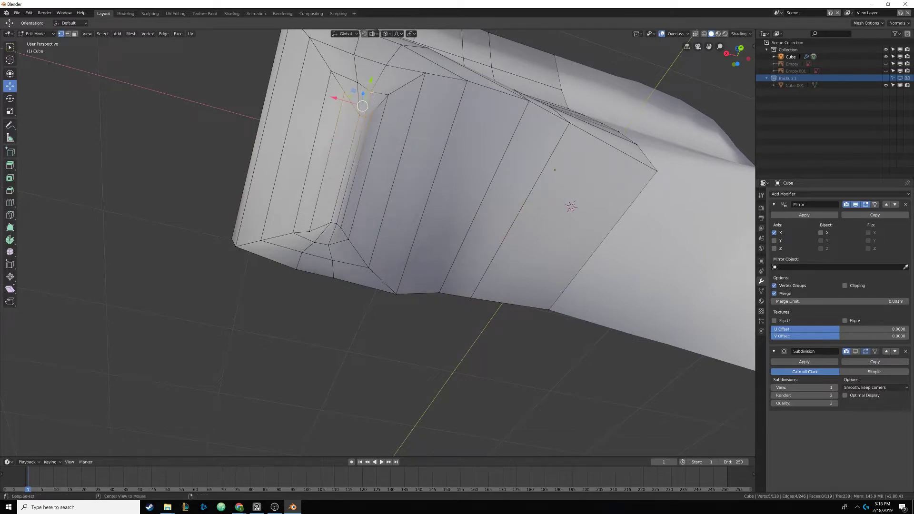
{"action": "middle_click_drag", "start_coordinate": [372, 125], "coordinate": [450, 172]}
{"action": "middle_click_drag", "start_coordinate": [353, 193], "coordinate": [405, 131]}
{"action": "key", "text": "g"}
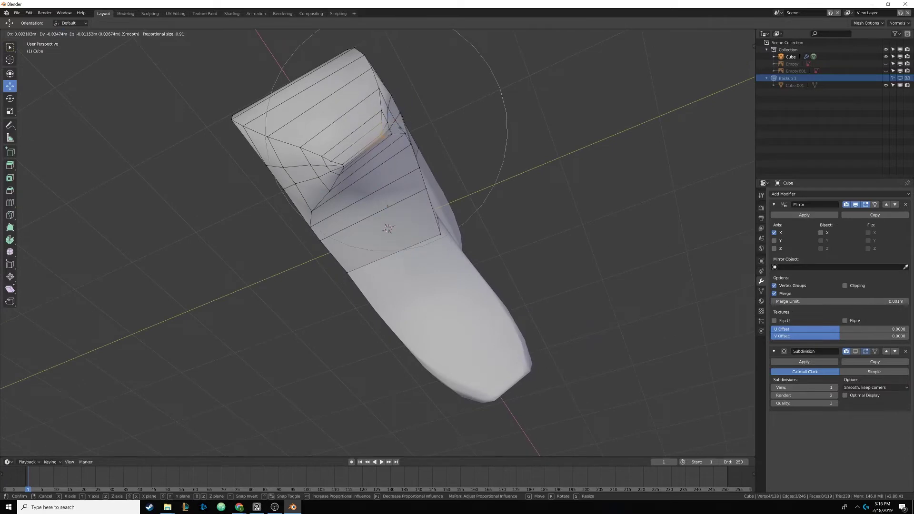
{"action": "scroll", "coordinate": [402, 129], "scroll_direction": "up", "scroll_amount": 4}
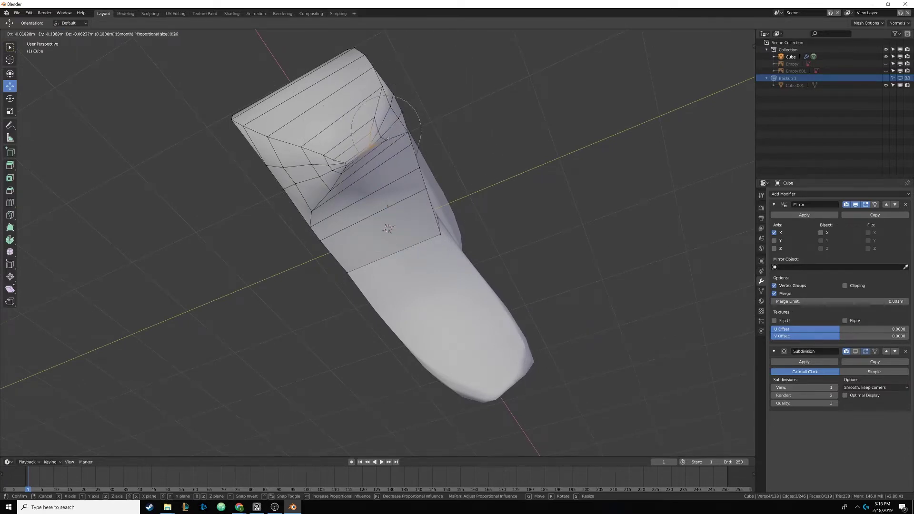
{"action": "left_click", "coordinate": [389, 138]}
- Widen the central faces of the grip tip along the X axis by a factor of about 1.4, including the vertices at both ends
{"action": "middle_click_drag", "start_coordinate": [389, 138], "coordinate": [388, 266]}
{"action": "scroll", "coordinate": [387, 213], "scroll_direction": "up", "scroll_amount": 2}
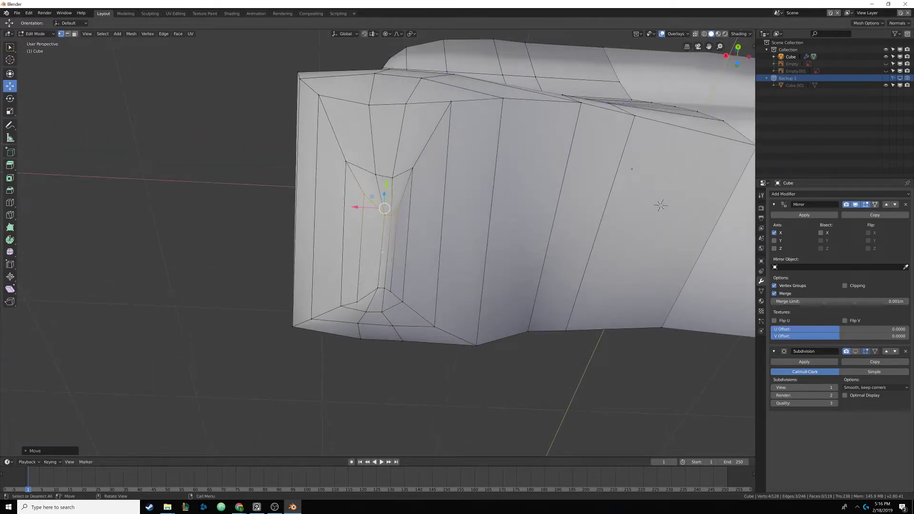
{"action": "key", "text": "b"}
{"action": "left_click_drag", "start_coordinate": [353, 284], "coordinate": [396, 304]}
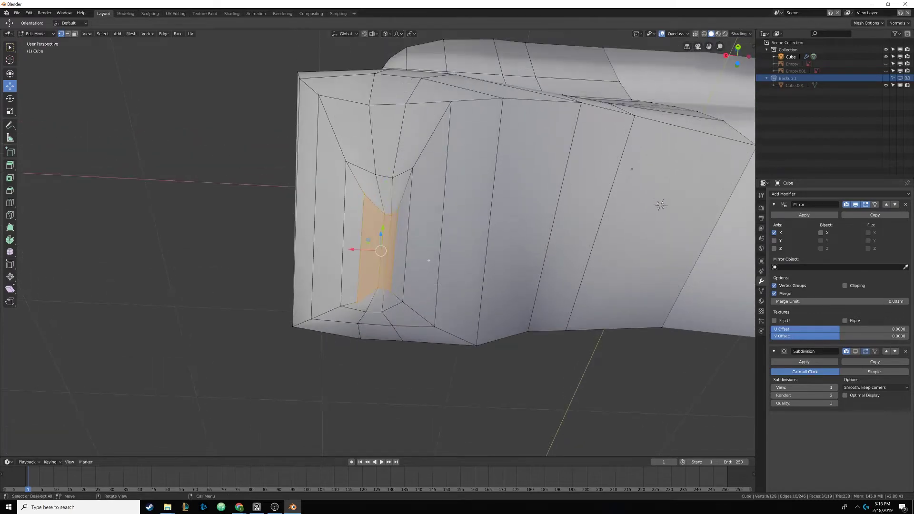
{"action": "key", "text": "s"}
{"action": "key", "text": "x"}
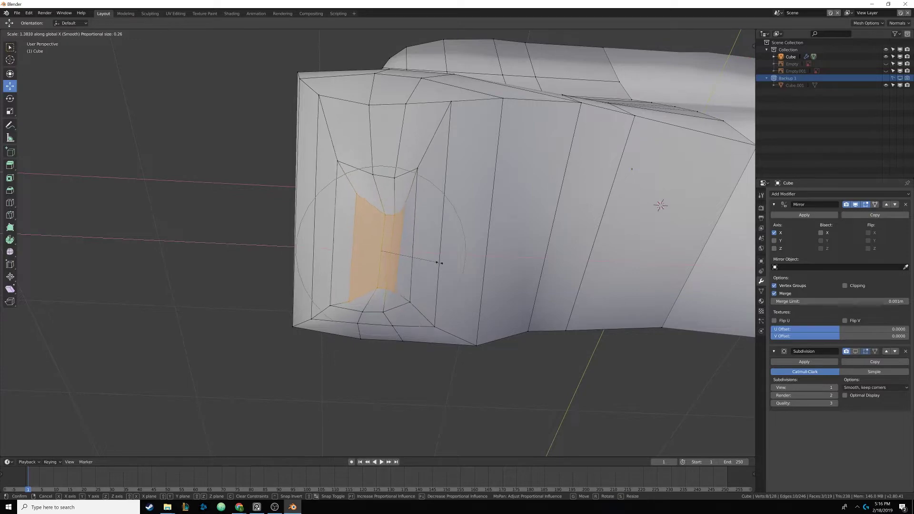
{"action": "left_click", "coordinate": [446, 263]}
- Rescale the grip tip's central faces along X and then uniformly, and return to Object Mode
{"action": "middle_click_drag", "start_coordinate": [325, 215], "coordinate": [467, 293]}
{"action": "key", "text": "s"}
{"action": "key", "text": "x"}
{"action": "left_click", "coordinate": [366, 171]}
{"action": "key", "text": "s"}
{"action": "left_click", "coordinate": [376, 183]}
{"action": "key", "text": "Tab"}
{"action": "scroll", "coordinate": [467, 284], "scroll_direction": "down", "scroll_amount": 3}
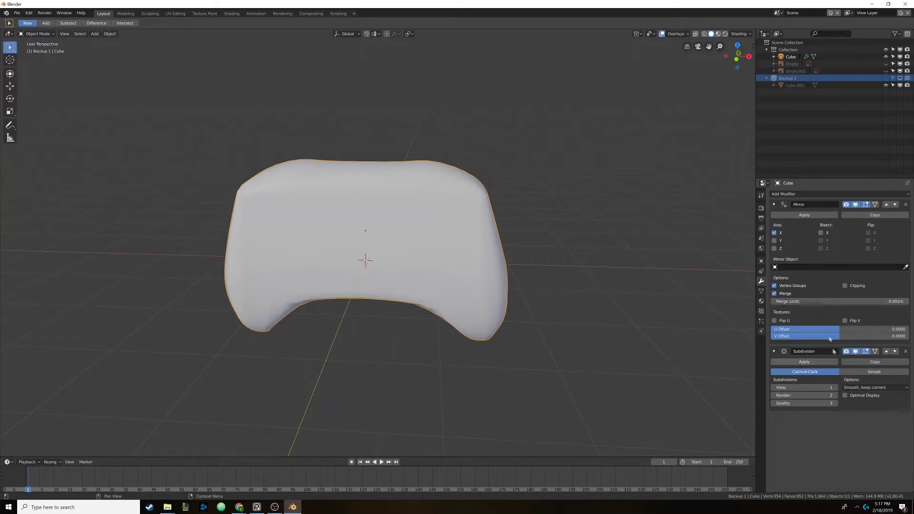
{"action": "left_click", "coordinate": [817, 196]}
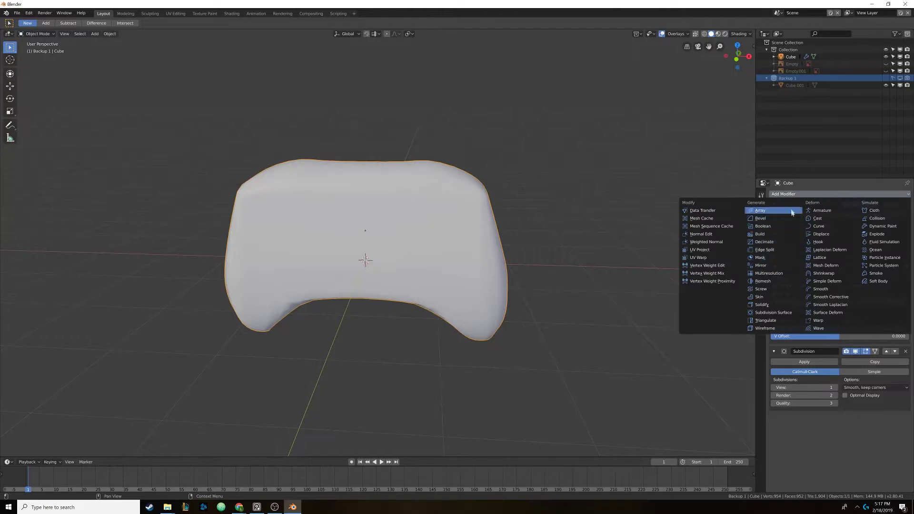
{"action": "left_click", "coordinate": [813, 196]}
{"action": "left_click", "coordinate": [813, 195]}
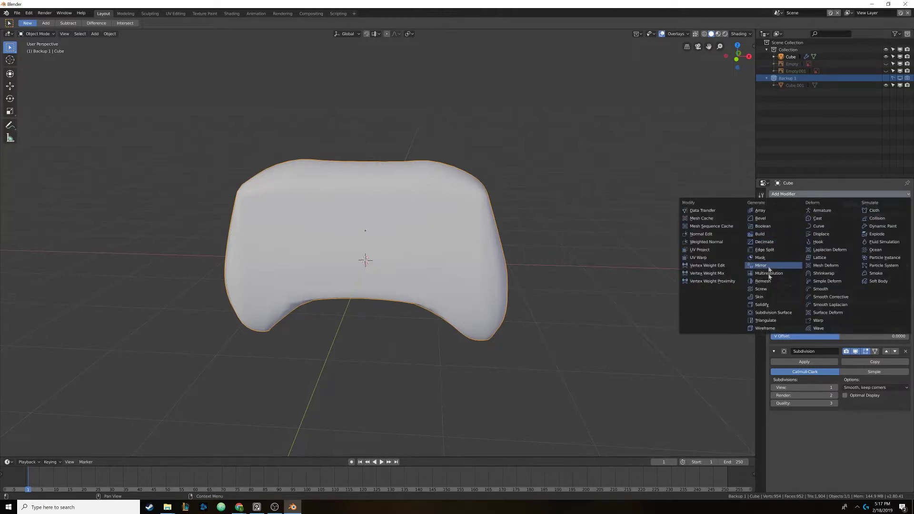
{"action": "left_click", "coordinate": [805, 196]}
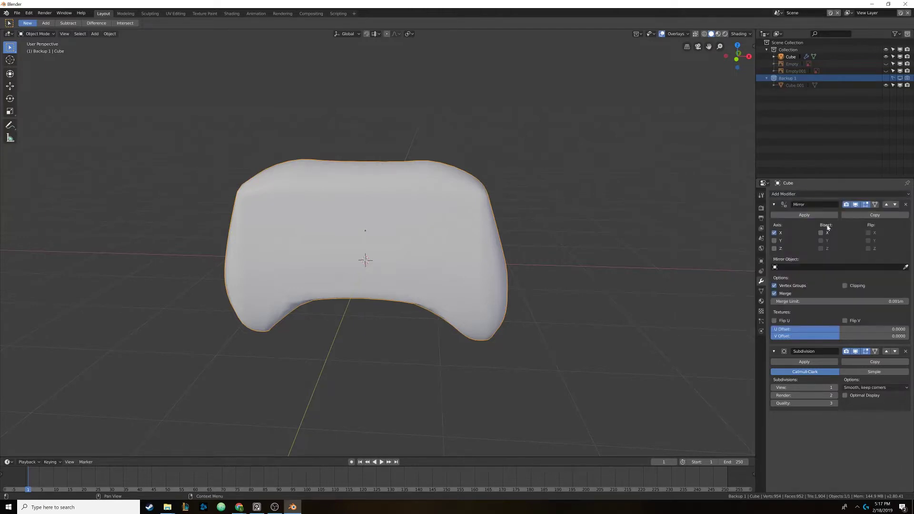
- Apply the Subdivision modifier to the controller body
{"action": "middle_click_drag", "start_coordinate": [521, 240], "coordinate": [733, 257]}
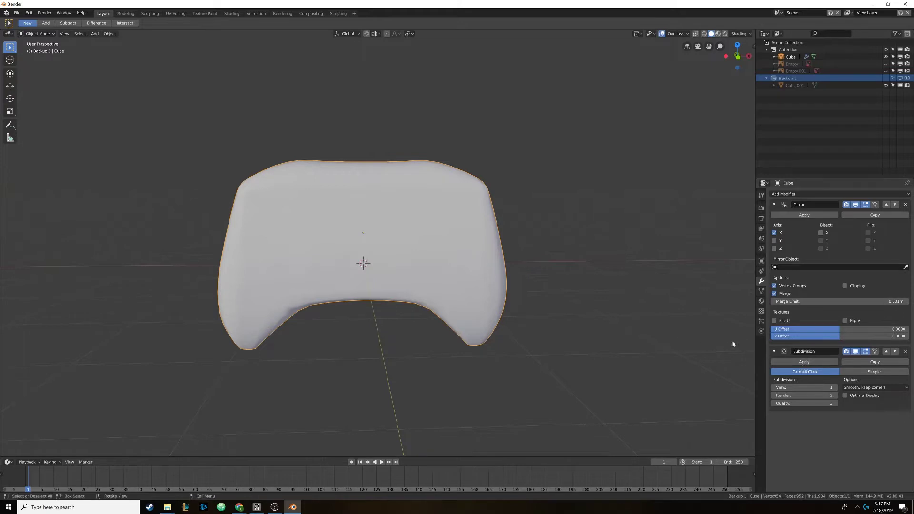
{"action": "left_click", "coordinate": [805, 363]}
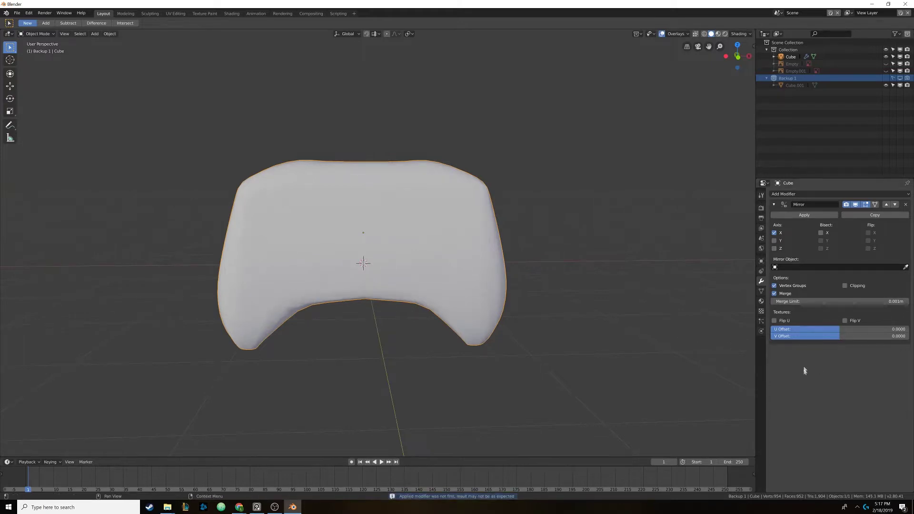
{"action": "middle_click_drag", "start_coordinate": [715, 233], "coordinate": [424, 227]}
- Compare the controller body with the Mirror modifier's viewport display turned off and on
{"action": "left_click", "coordinate": [855, 205]}
{"action": "left_click", "coordinate": [856, 205]}
{"action": "left_click", "coordinate": [855, 205]}
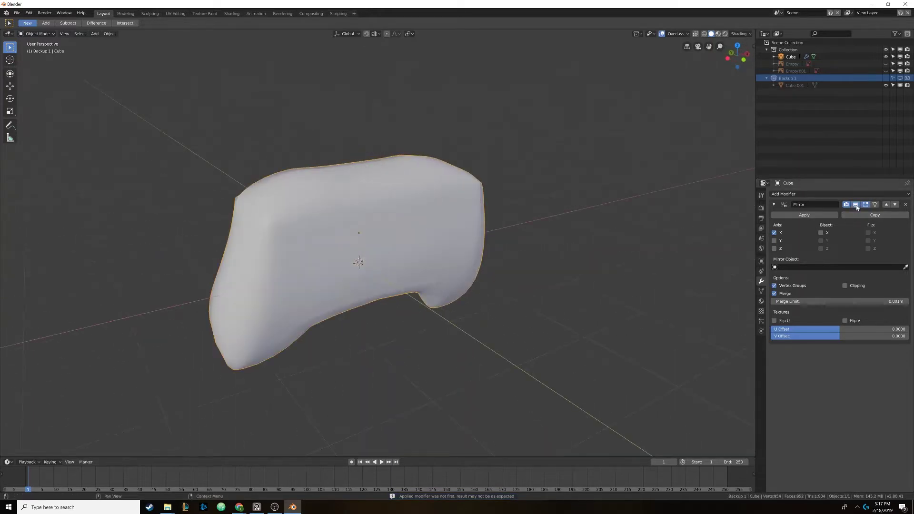
{"action": "left_click", "coordinate": [856, 205]}
{"action": "middle_click_drag", "start_coordinate": [481, 215], "coordinate": [443, 210]}
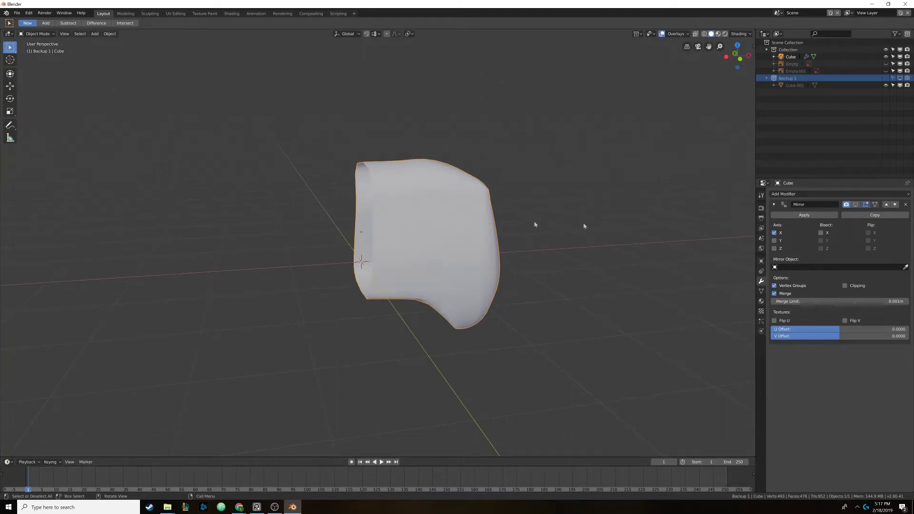
{"action": "left_click", "coordinate": [856, 205]}
{"action": "middle_click_drag", "start_coordinate": [403, 247], "coordinate": [391, 242]}
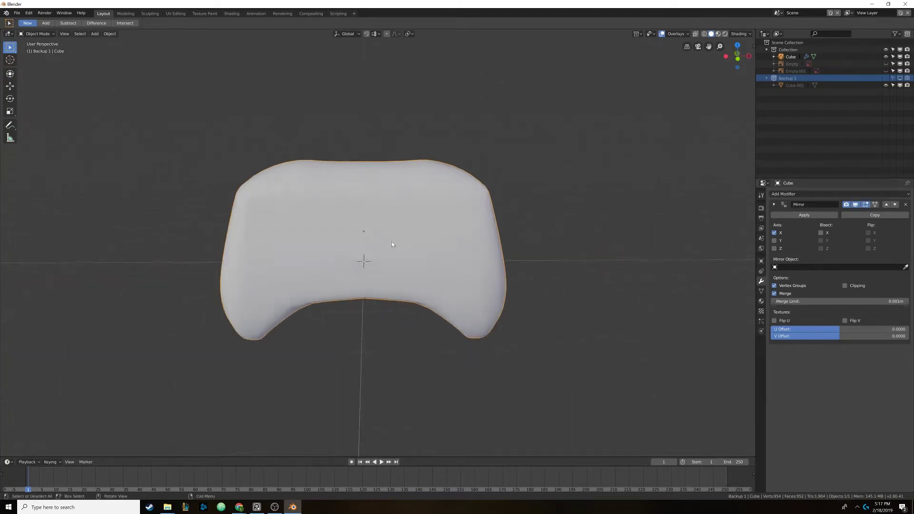
- Enter Edit Mode on the controller body and examine its denser mesh from the front and around the grips
{"action": "middle_click_drag", "start_coordinate": [293, 238], "coordinate": [299, 265]}
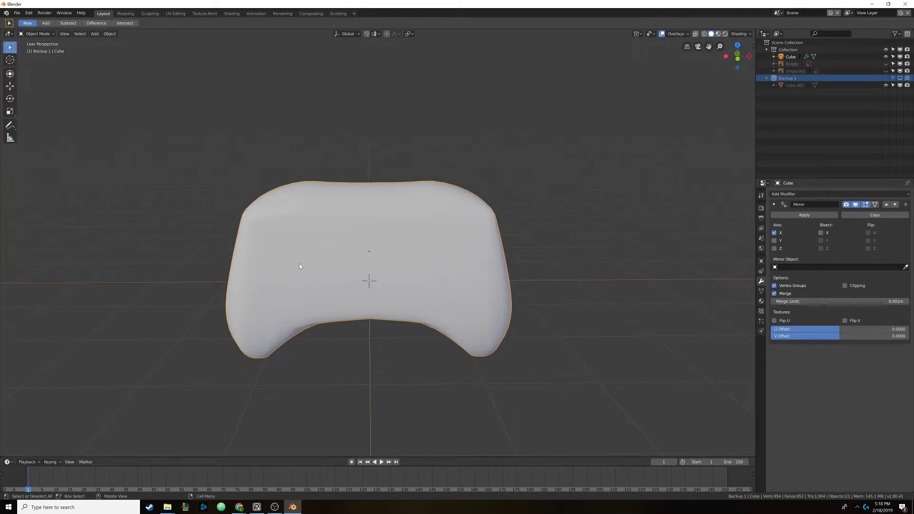
{"action": "key", "text": "KP_1"}
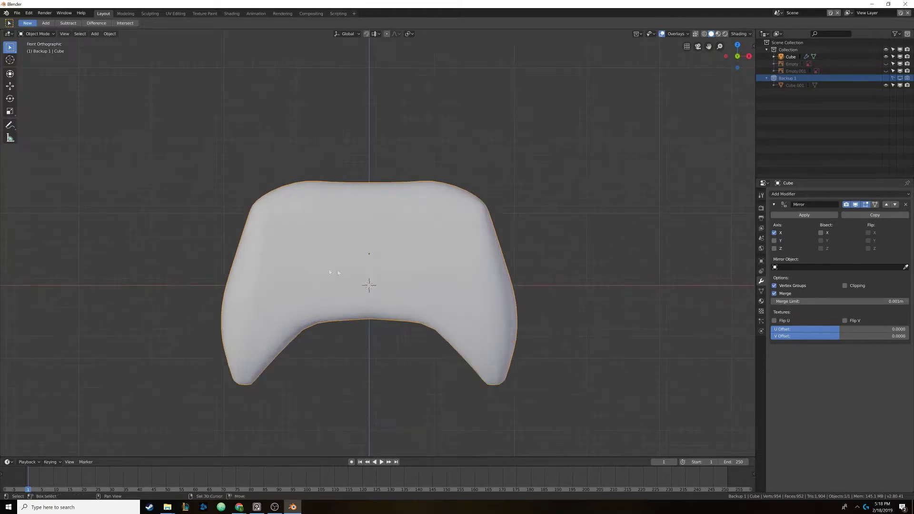
{"action": "key", "text": "KP_Decimal"}
{"action": "key", "text": "Tab"}
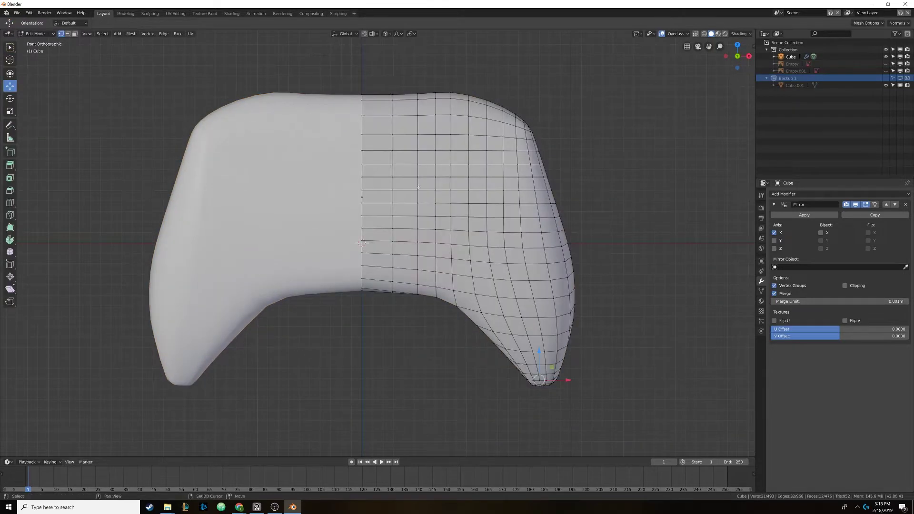
{"action": "middle_click_drag", "start_coordinate": [422, 181], "coordinate": [406, 200], "text": "shift"}
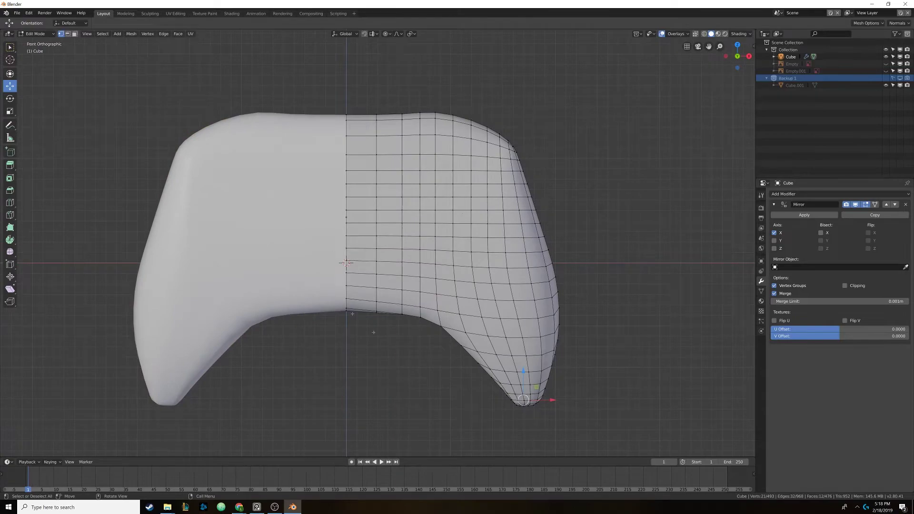
{"action": "middle_click_drag", "start_coordinate": [527, 246], "coordinate": [438, 240], "text": "shift"}
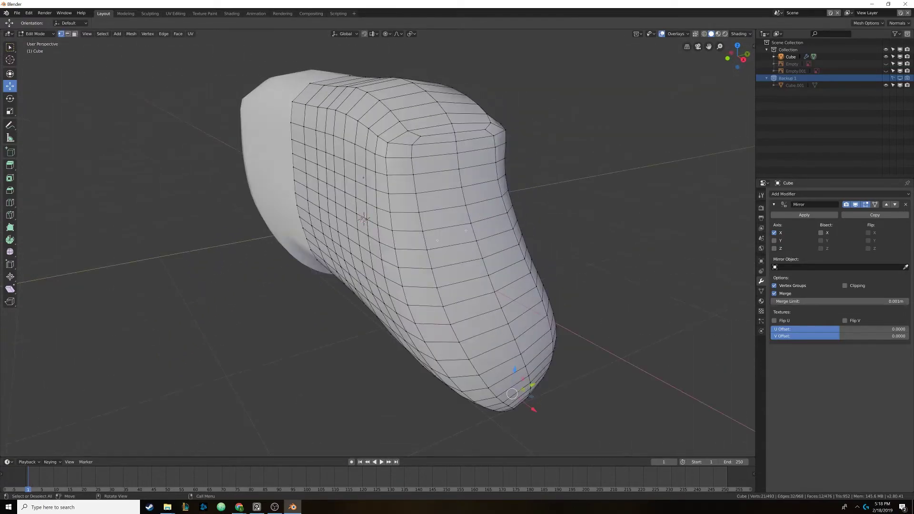
{"action": "middle_click_drag", "start_coordinate": [333, 285], "coordinate": [419, 262]}
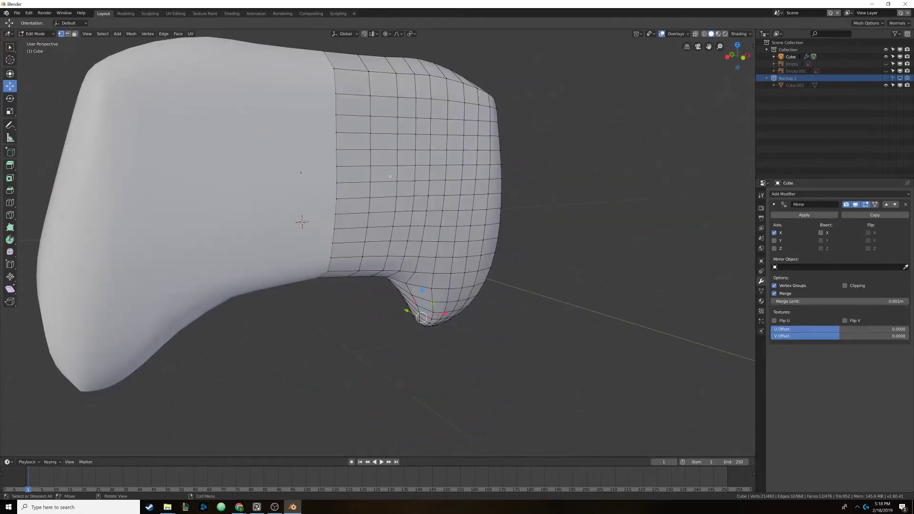
- Show the body as wireframe in front orthographic view, return to Object Mode and unhide the reference images
{"action": "key", "text": "KP_1"}
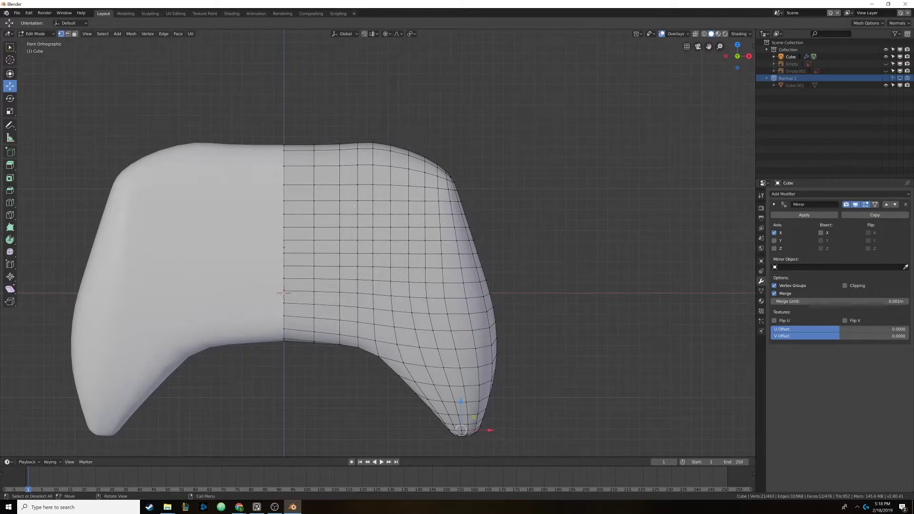
{"action": "middle_click_drag", "start_coordinate": [284, 293], "coordinate": [314, 281], "text": "shift"}
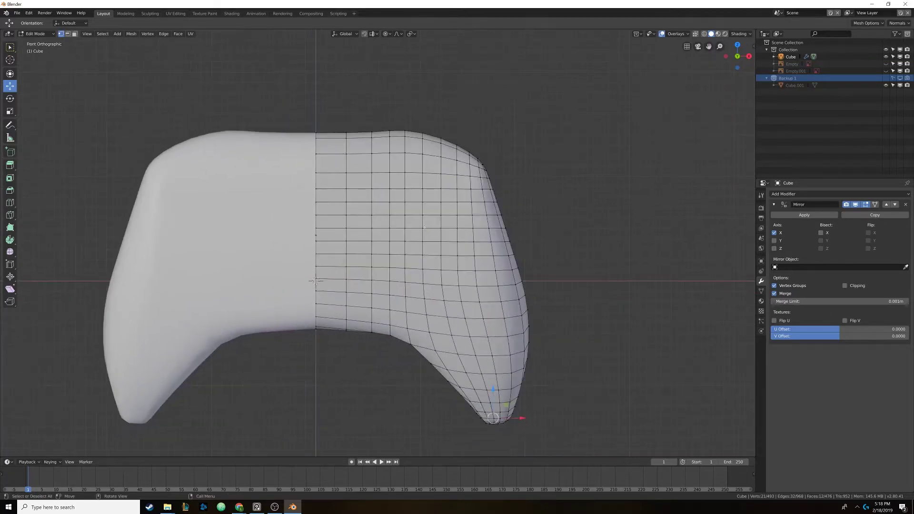
{"action": "key", "text": "z"}
{"action": "left_click", "coordinate": [362, 227]}
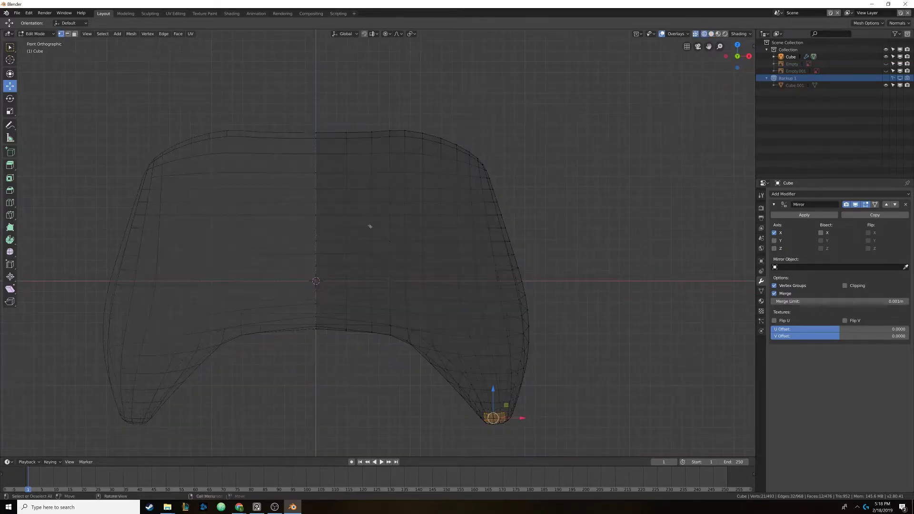
{"action": "middle_click_drag", "start_coordinate": [347, 216], "coordinate": [369, 228], "text": "shift"}
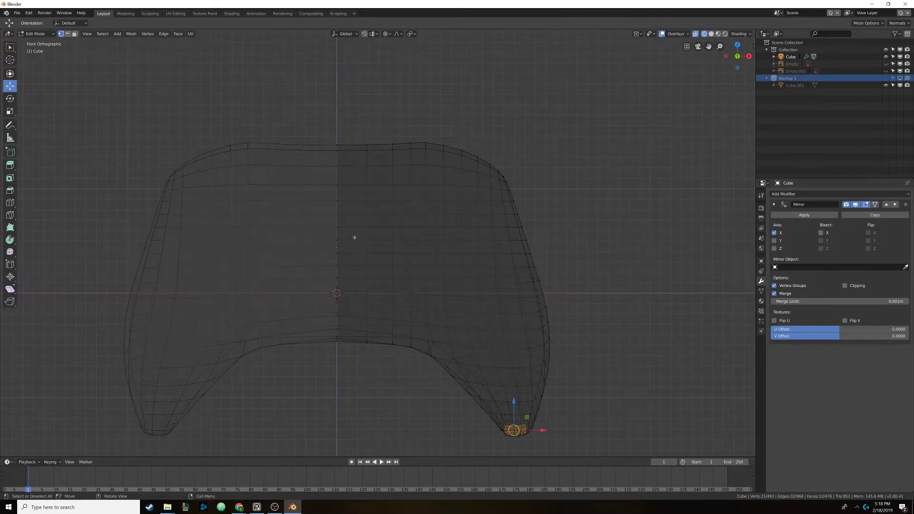
{"action": "key", "text": "Tab"}
{"action": "key", "text": "alt+h"}
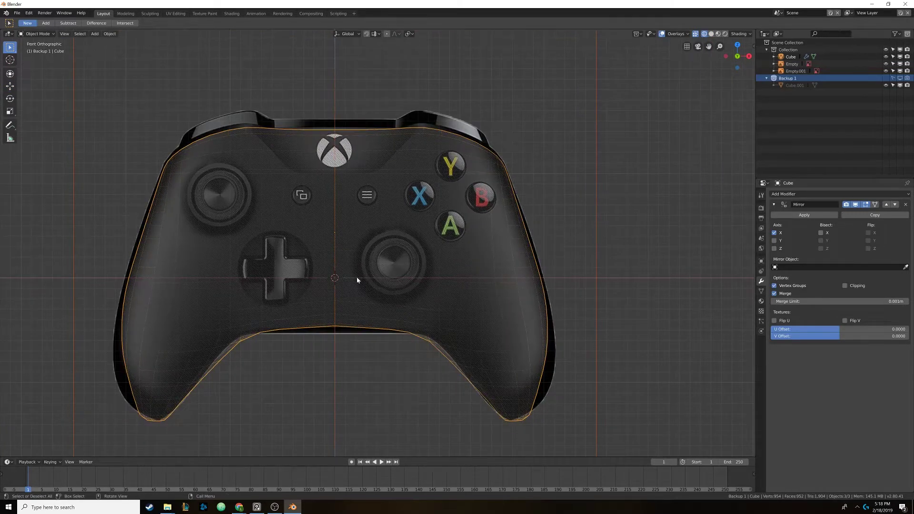
- In Edit Mode, move the bottom-edge vertices at the centre line down about 0.04 m along Z, using smooth proportional editing with size 0.75
{"action": "key", "text": "Tab"}
{"action": "middle_click_drag", "start_coordinate": [366, 293], "coordinate": [437, 275], "text": "shift"}
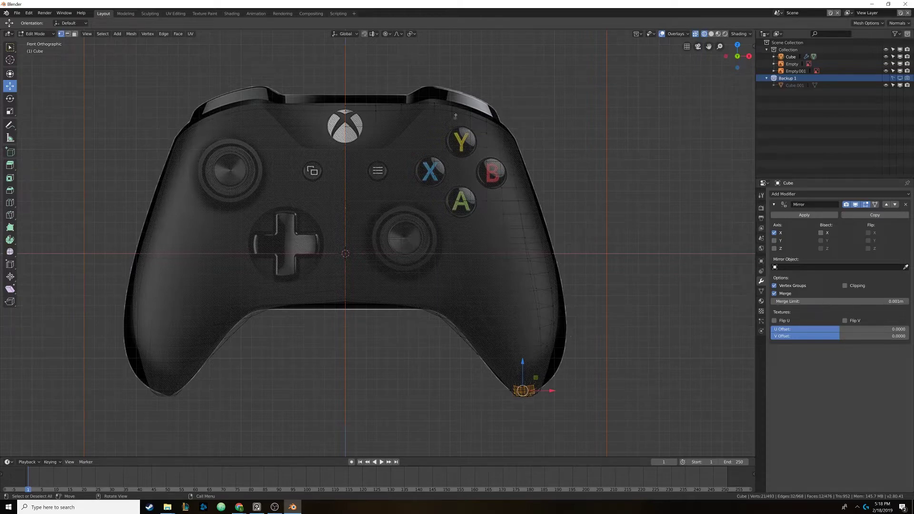
{"action": "middle_click_drag", "start_coordinate": [427, 233], "coordinate": [424, 206], "text": "shift"}
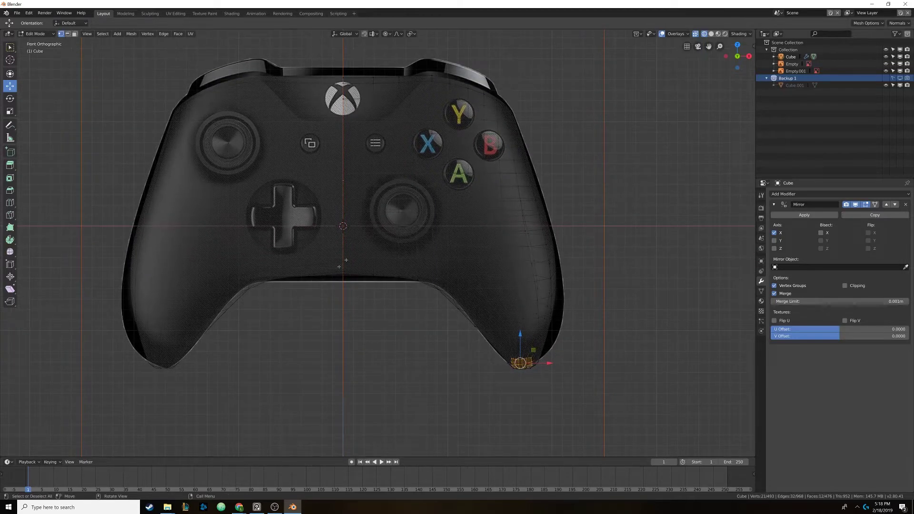
{"action": "key", "text": "alt+a"}
{"action": "middle_click_drag", "start_coordinate": [335, 260], "coordinate": [333, 250], "text": "shift"}
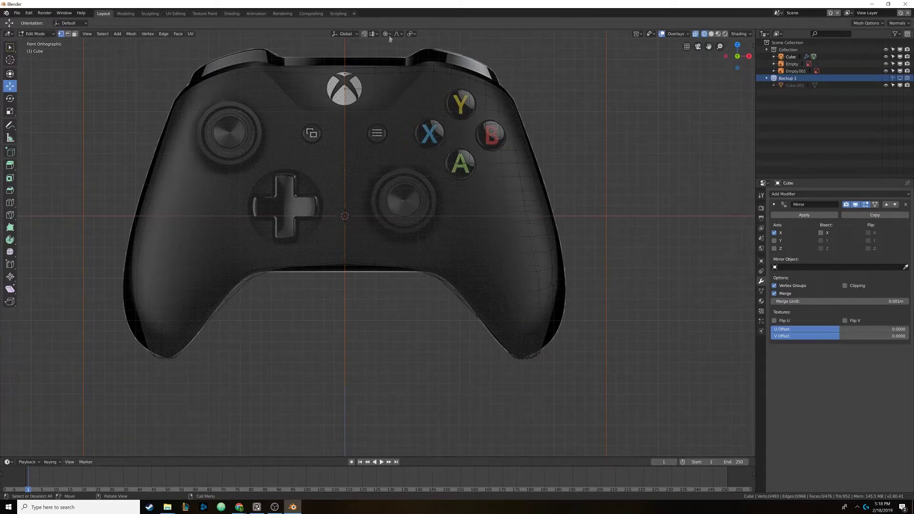
{"action": "key", "text": "b"}
{"action": "left_click_drag", "start_coordinate": [354, 258], "coordinate": [336, 271]}
{"action": "key", "text": "g"}
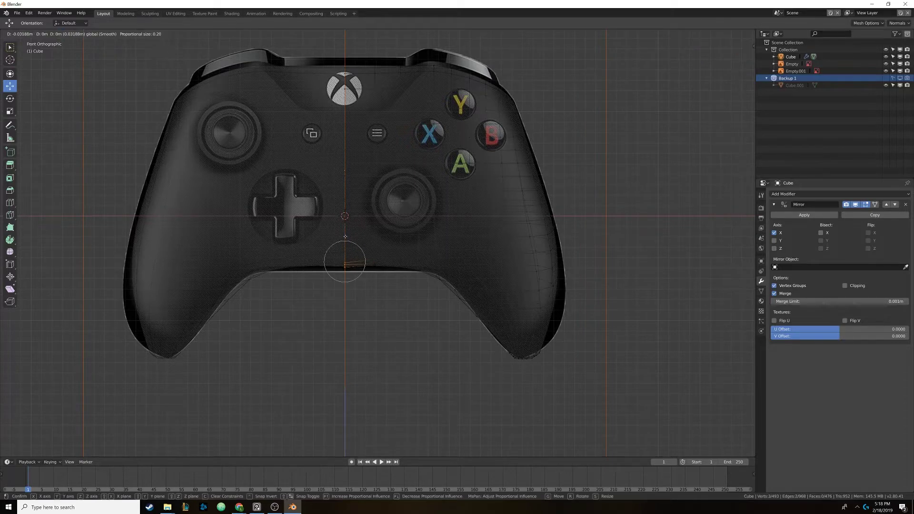
{"action": "scroll", "coordinate": [345, 236], "scroll_direction": "down", "scroll_amount": 11}
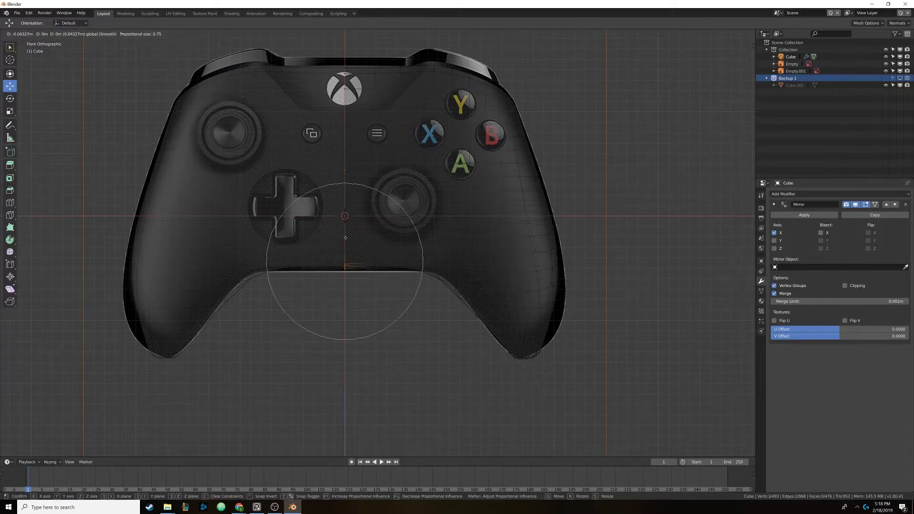
{"action": "left_click_drag", "start_coordinate": [346, 238], "coordinate": [346, 240]}
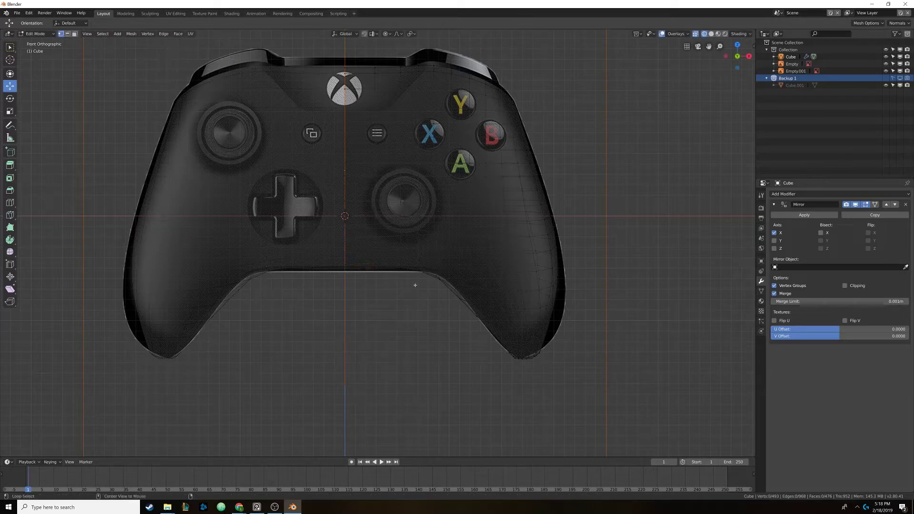
- Lower the bottom-edge vertices beneath the right thumbstick and nudge those at the centre line down along Z to follow the reference outline
{"action": "key", "text": "b"}
{"action": "left_click_drag", "start_coordinate": [410, 273], "coordinate": [402, 244]}
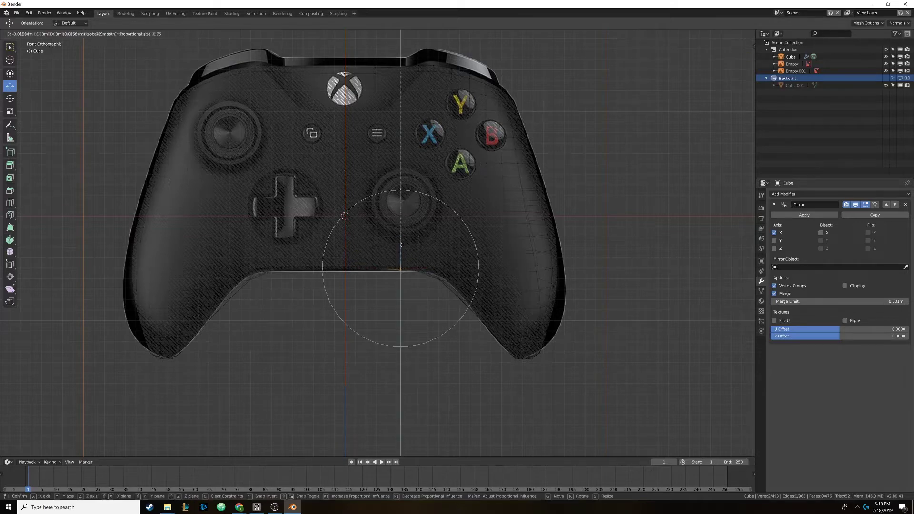
{"action": "left_click", "coordinate": [402, 245]}
{"action": "left_click", "coordinate": [345, 267], "text": "shift"}
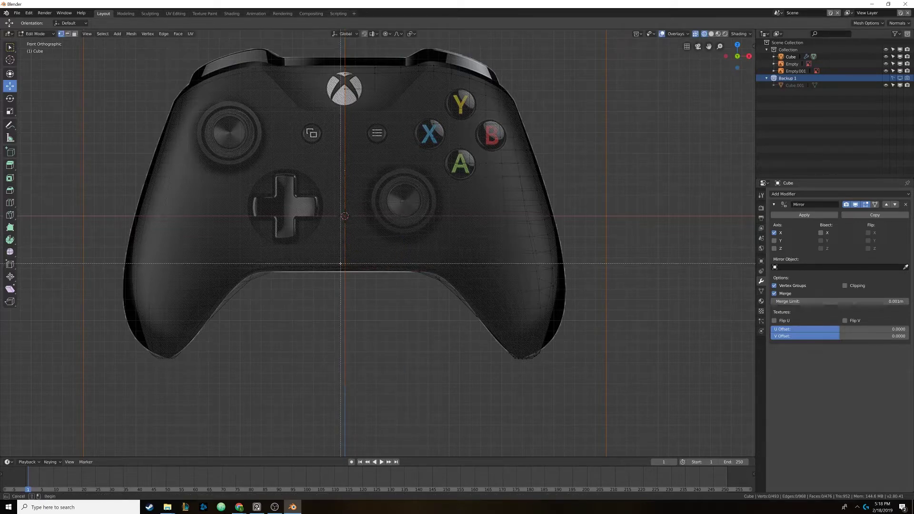
{"action": "left_click_drag", "start_coordinate": [345, 239], "coordinate": [345, 242]}
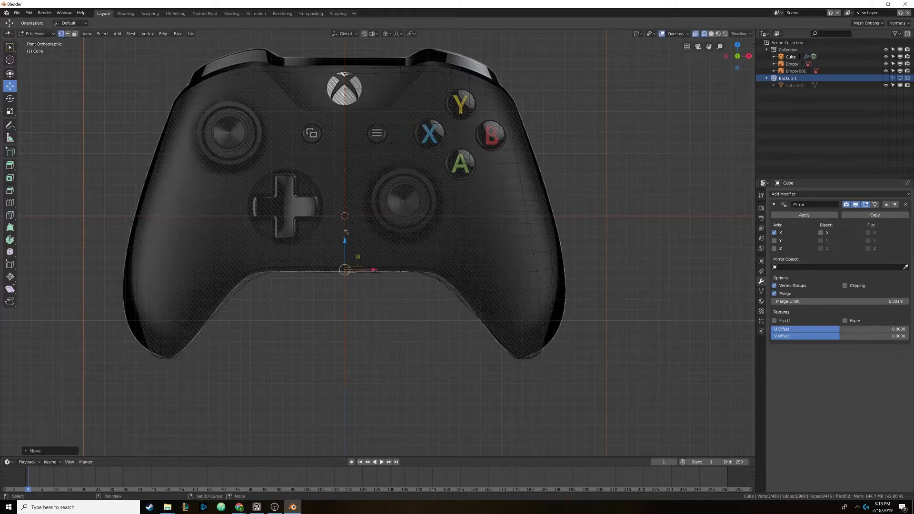
{"action": "middle_click_drag", "start_coordinate": [326, 221], "coordinate": [335, 235], "text": "shift"}
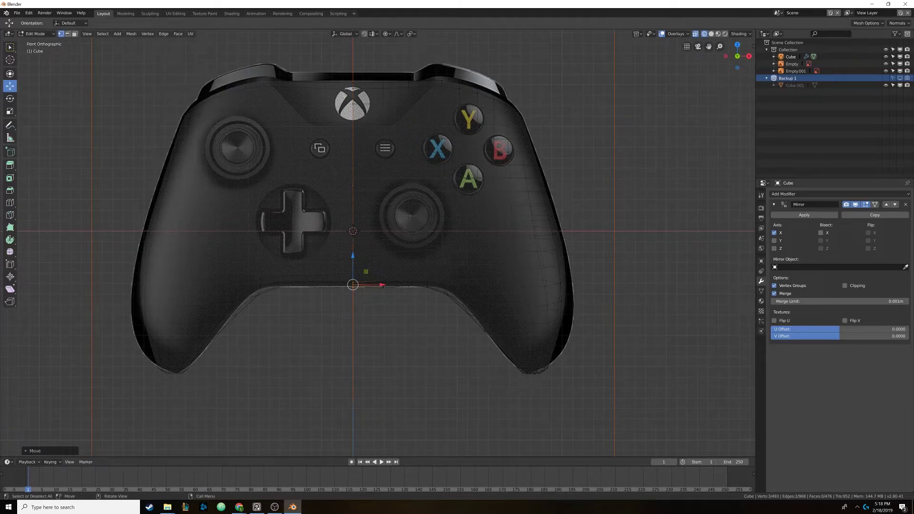
{"action": "middle_click_drag", "start_coordinate": [418, 253], "coordinate": [377, 235], "text": "shift"}
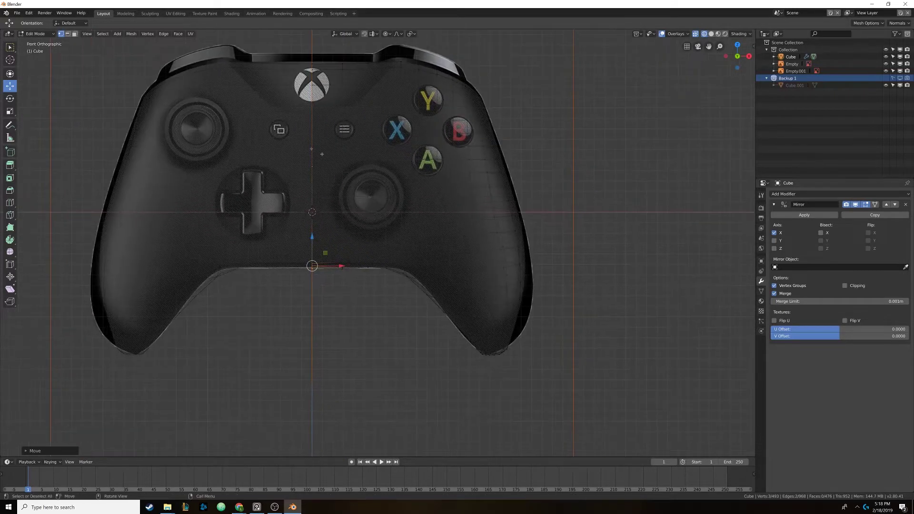
{"action": "key", "text": "g"}
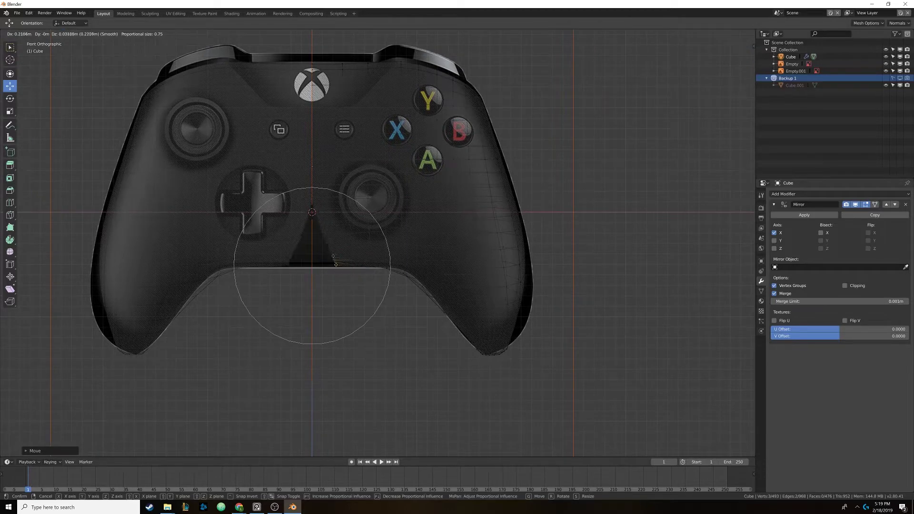
{"action": "right_click", "coordinate": [334, 261]}
- Move the vertices on the widest part of the grip's outer edge outward to the reference outline with proportional size 0.75
{"action": "middle_click_drag", "start_coordinate": [428, 253], "coordinate": [341, 255], "text": "shift"}
{"action": "key", "text": "alt+a"}
{"action": "middle_click_drag", "start_coordinate": [439, 291], "coordinate": [423, 277], "text": "shift"}
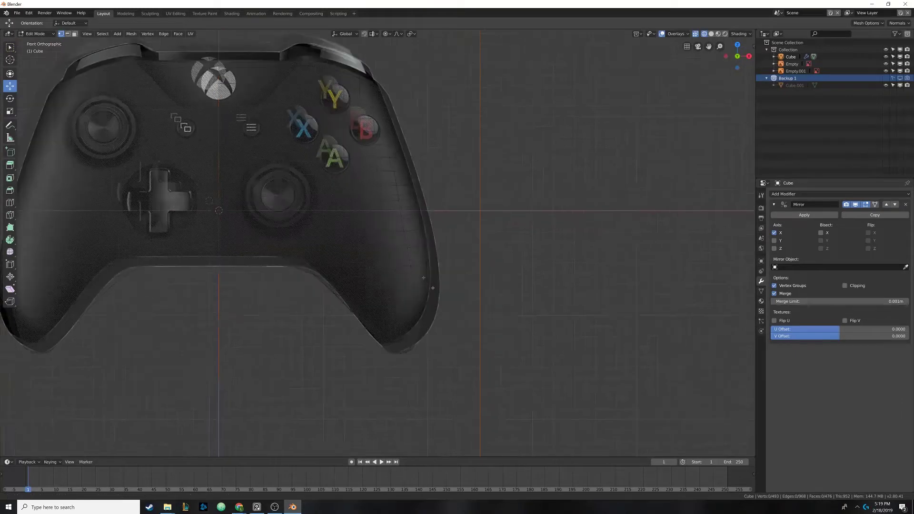
{"action": "scroll", "coordinate": [432, 288], "scroll_direction": "up", "scroll_amount": 2}
{"action": "key", "text": "g"}
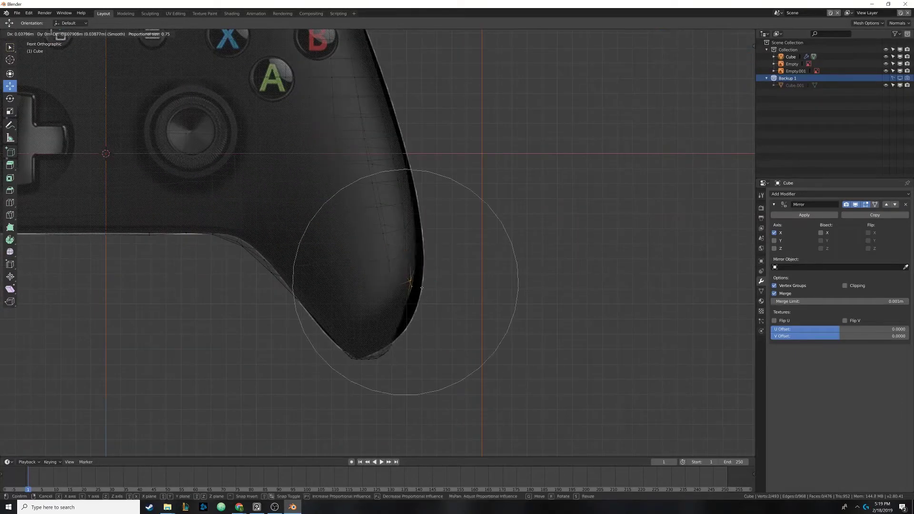
{"action": "right_click", "coordinate": [419, 280]}
- Move the vertices on the grip's lower outer edge outward to the reference outline, refining their position with a smaller proportional editing radius
{"action": "key", "text": "b"}
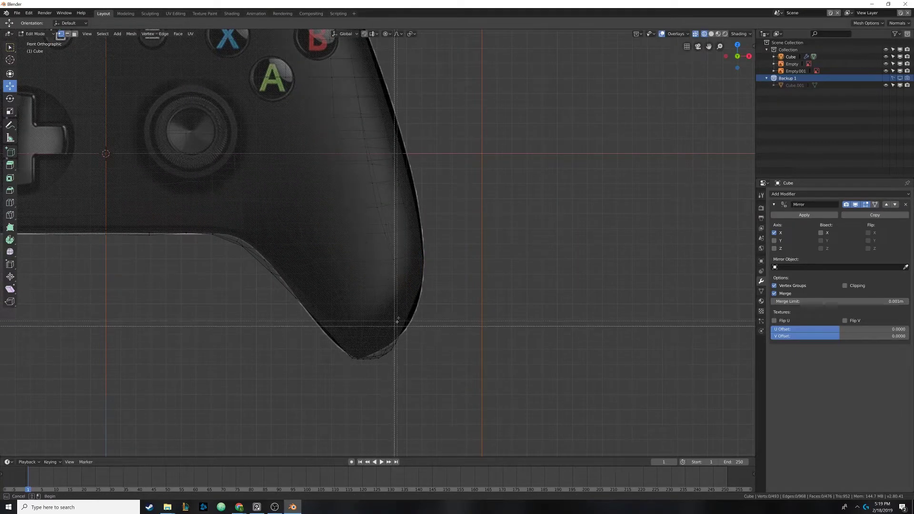
{"action": "left_click_drag", "start_coordinate": [397, 322], "coordinate": [421, 312]}
{"action": "key", "text": "g"}
{"action": "left_click", "coordinate": [431, 331]}
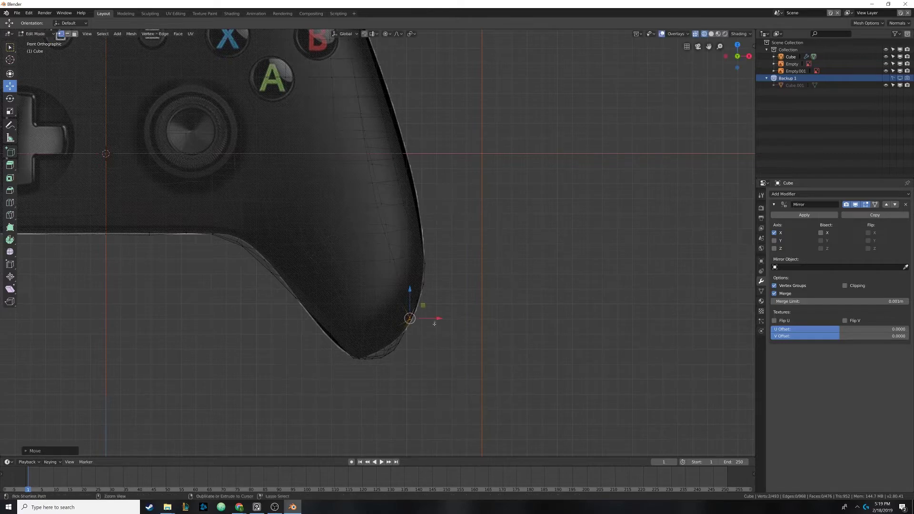
{"action": "key", "text": "g"}
{"action": "scroll", "coordinate": [439, 320], "scroll_direction": "up", "scroll_amount": 3}
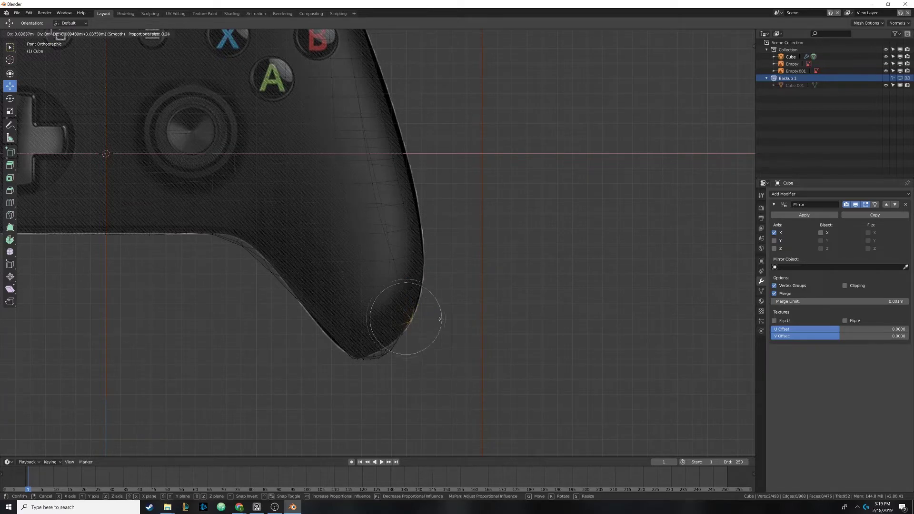
{"action": "scroll", "coordinate": [439, 318], "scroll_direction": "down", "scroll_amount": 2}
{"action": "left_click", "coordinate": [440, 317]}
{"action": "key", "text": "alt+a"}
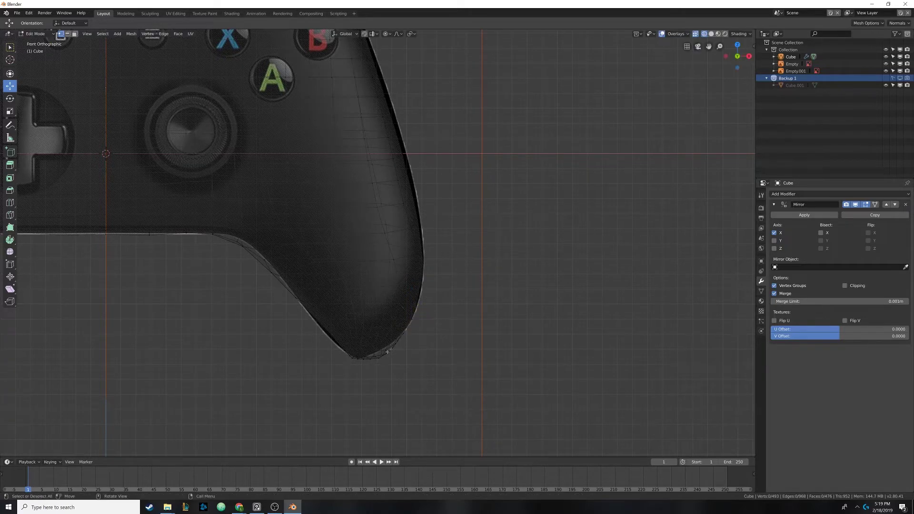
- Move the vertices at the outer corner of the grip tip onto the reference outline with proportional editing
{"action": "key", "text": "b"}
{"action": "left_click_drag", "start_coordinate": [376, 338], "coordinate": [404, 365]}
{"action": "key", "text": "g"}
{"action": "left_click", "coordinate": [404, 364]}
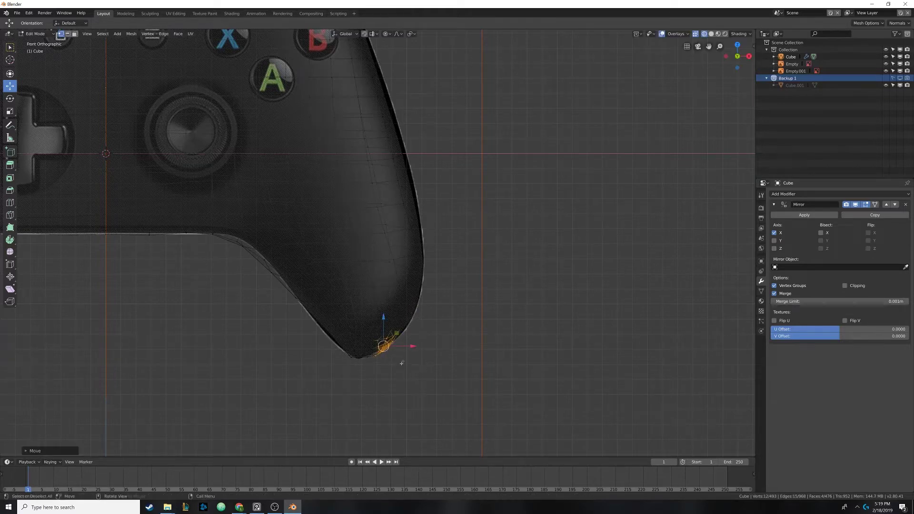
- Return to Object Mode and compare the body with the side reference in right orthographic view, in solid and wireframe shading
{"action": "mouse_move", "coordinate": [404, 365]}
{"action": "middle_mouse_down"}
{"action": "mouse_move", "coordinate": [418, 327]}
{"action": "mouse_move", "coordinate": [371, 315]}
{"action": "mouse_move", "coordinate": [390, 309]}
{"action": "mouse_move", "coordinate": [393, 265]}
{"action": "mouse_move", "coordinate": [427, 251]}
{"action": "mouse_move", "coordinate": [519, 279]}
{"action": "mouse_move", "coordinate": [429, 285]}
{"action": "mouse_move", "coordinate": [447, 325]}
{"action": "mouse_move", "coordinate": [357, 307]}
{"action": "middle_mouse_up"}
{"action": "key", "text": "Tab"}
{"action": "key", "text": "z"}
{"action": "left_click", "coordinate": [431, 303]}
{"action": "key", "text": "KP_3"}
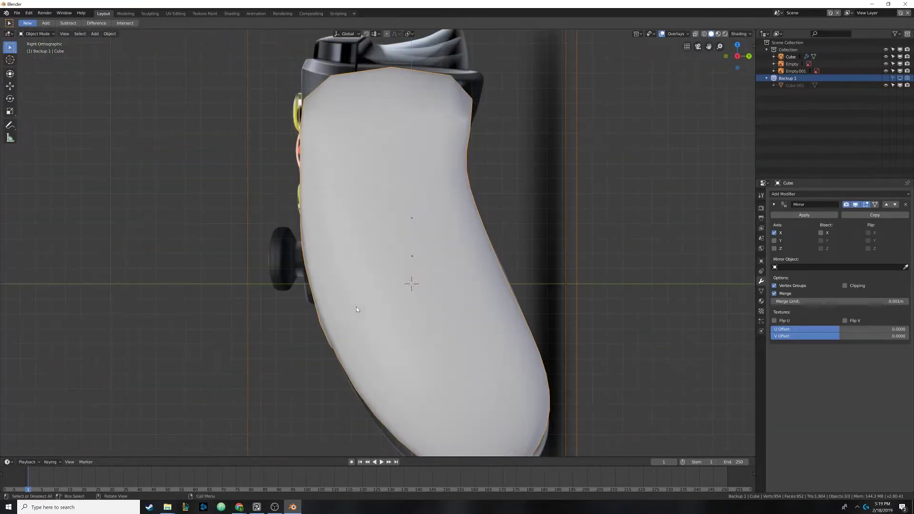
{"action": "scroll", "coordinate": [356, 307], "scroll_direction": "down", "scroll_amount": 4}
{"action": "key", "text": "z"}
{"action": "left_click", "coordinate": [347, 304]}
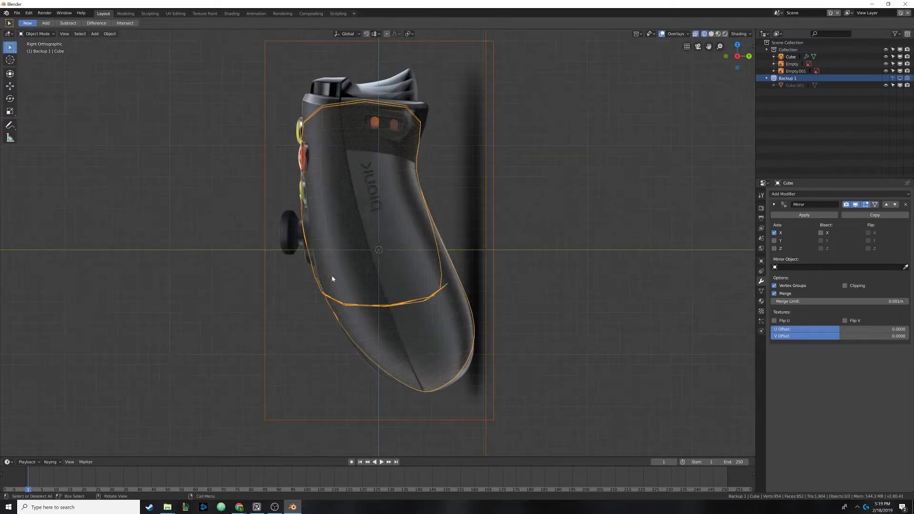
{"action": "scroll", "coordinate": [332, 279], "scroll_direction": "up", "scroll_amount": 3}
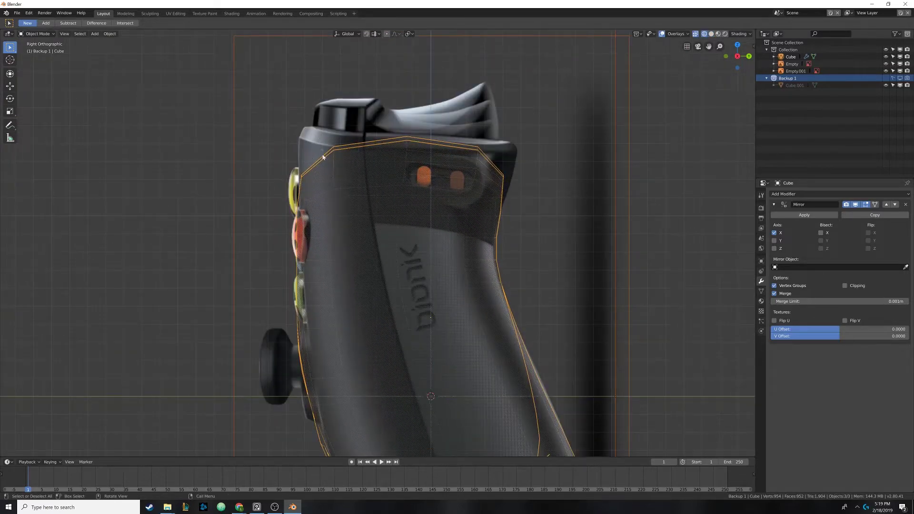
- Raise the vertices at the body's upper front corner about 0.24 m along Z to the side reference outline, with proportional size 0.39
{"action": "key", "text": "Tab"}
{"action": "key", "text": "b"}
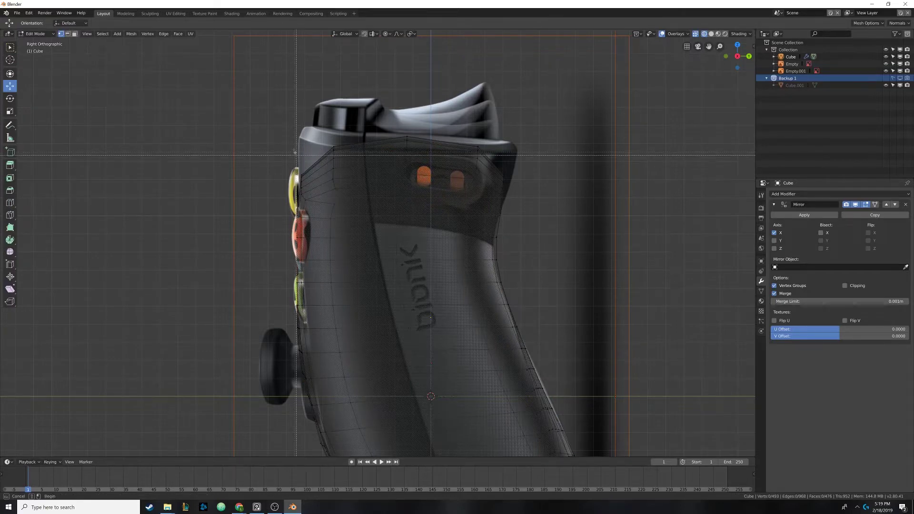
{"action": "left_click_drag", "start_coordinate": [295, 149], "coordinate": [316, 192]}
{"action": "key", "text": "g"}
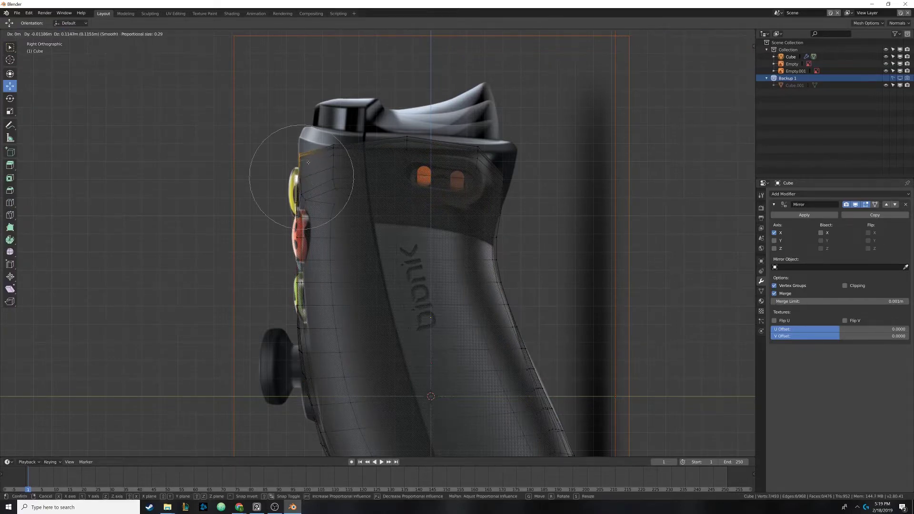
{"action": "scroll", "coordinate": [310, 149], "scroll_direction": "down", "scroll_amount": 3}
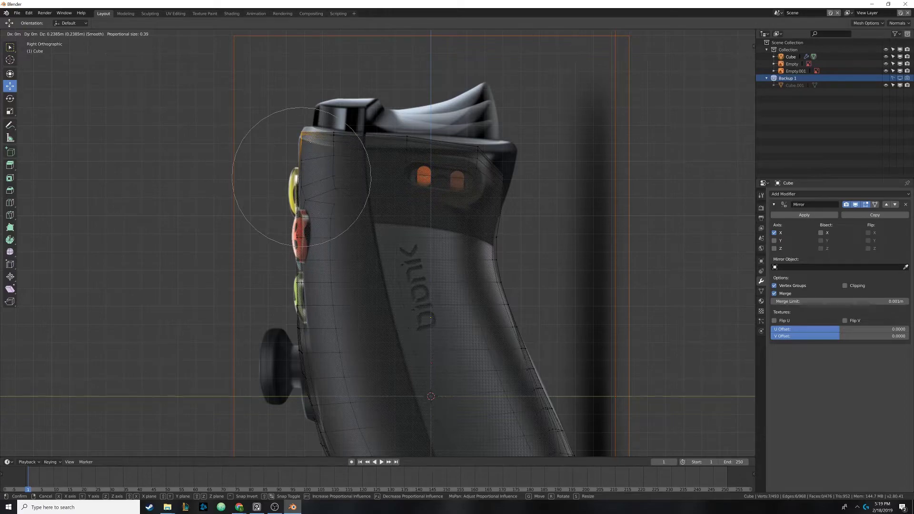
{"action": "left_click", "coordinate": [311, 141]}
- With solid shading and proportional editing off, lower the selected upper front edge vertices slightly along Z
{"action": "mouse_move", "coordinate": [311, 149]}
{"action": "middle_mouse_down"}
{"action": "mouse_move", "coordinate": [393, 192]}
{"action": "mouse_move", "coordinate": [387, 212]}
{"action": "mouse_move", "coordinate": [370, 212]}
{"action": "mouse_move", "coordinate": [345, 202]}
{"action": "mouse_move", "coordinate": [351, 190]}
{"action": "mouse_move", "coordinate": [370, 202]}
{"action": "mouse_move", "coordinate": [349, 214]}
{"action": "middle_mouse_up"}
{"action": "key", "text": "z"}
{"action": "left_click", "coordinate": [402, 208]}
{"action": "key", "text": "Tab"}
{"action": "key", "text": "Tab"}
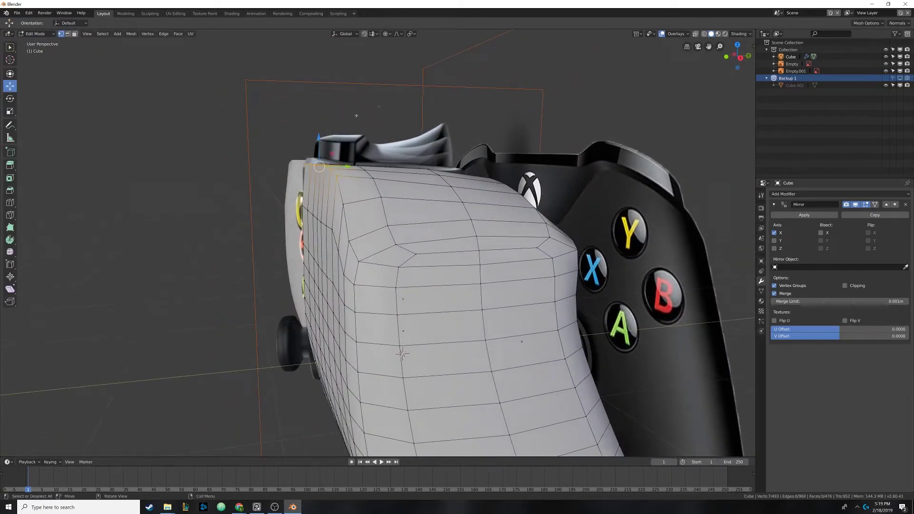
{"action": "left_click", "coordinate": [388, 36]}
{"action": "key", "text": "g"}
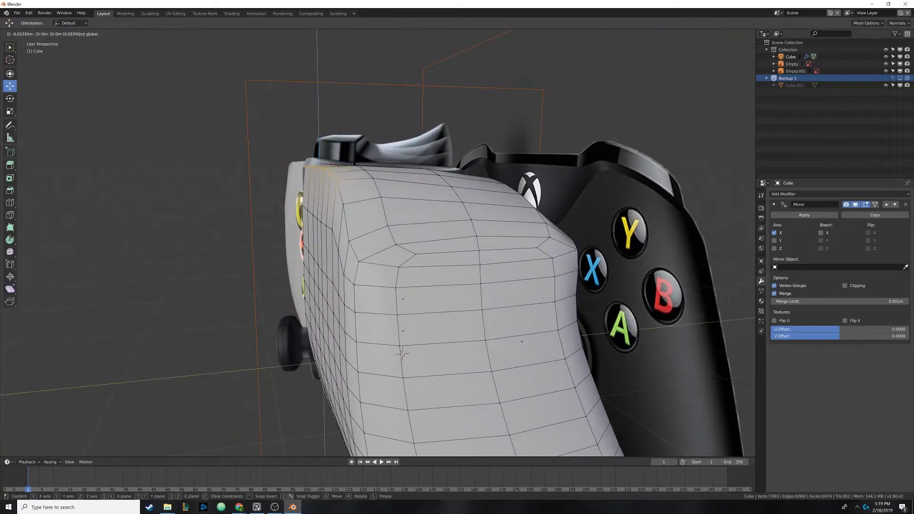
{"action": "left_click_drag", "start_coordinate": [324, 150], "coordinate": [325, 151]}
{"action": "middle_click_drag", "start_coordinate": [326, 152], "coordinate": [352, 190]}
{"action": "key", "text": "Tab"}
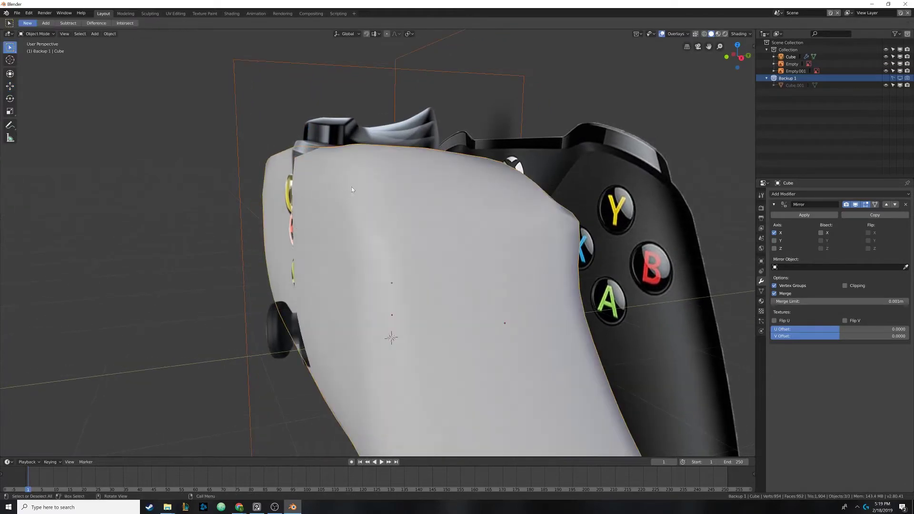
- In right orthographic wireframe view, move the upper back corner vertices outward to the side reference outline with proportional size 0.22
{"action": "key", "text": "Tab"}
{"action": "middle_click_drag", "start_coordinate": [391, 338], "coordinate": [457, 337]}
{"action": "key", "text": "KP_3"}
{"action": "middle_click_drag", "start_coordinate": [519, 177], "coordinate": [420, 192], "text": "shift"}
{"action": "key", "text": "Tab"}
{"action": "key", "text": "Tab"}
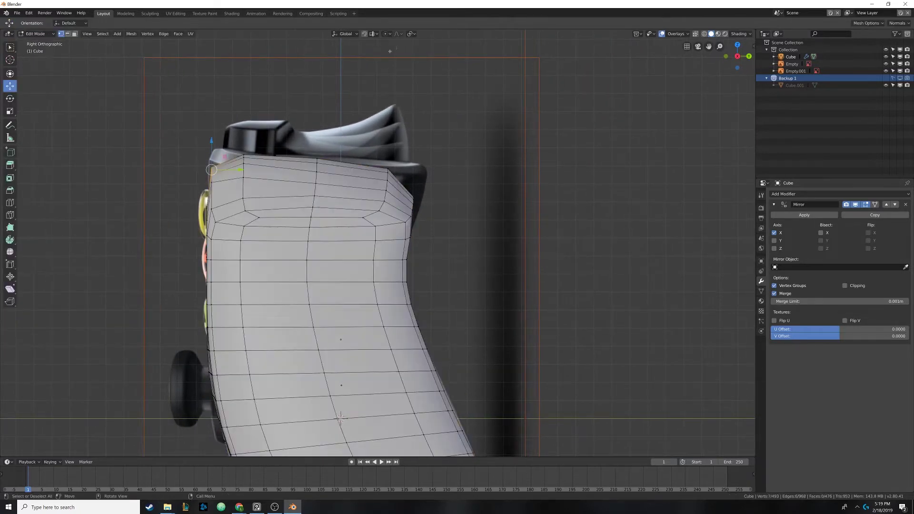
{"action": "left_click", "coordinate": [387, 34]}
{"action": "left_click", "coordinate": [398, 50]}
{"action": "key", "text": "z"}
{"action": "left_click", "coordinate": [379, 201]}
{"action": "middle_click_drag", "start_coordinate": [414, 209], "coordinate": [389, 196], "text": "shift"}
{"action": "left_click", "coordinate": [379, 171], "text": "alt"}
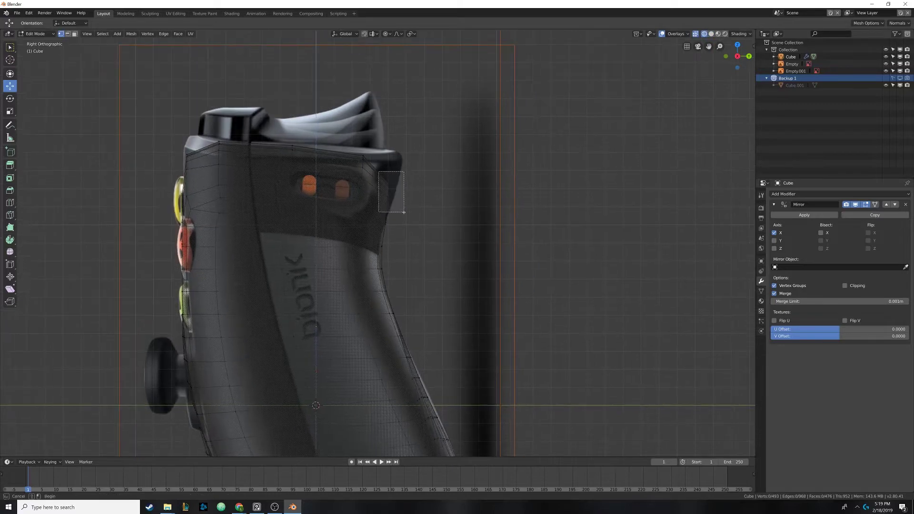
{"action": "key", "text": "g"}
{"action": "scroll", "coordinate": [394, 181], "scroll_direction": "up", "scroll_amount": 6}
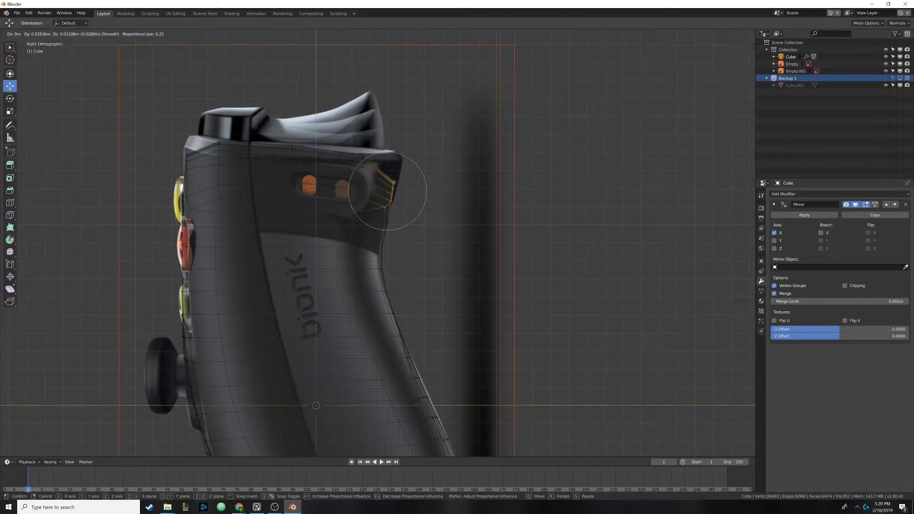
{"action": "left_click", "coordinate": [394, 170]}
- Check the body in solid shading and try a one-segment bevel on the selected edge loop along its upper back edge
{"action": "mouse_move", "coordinate": [394, 170]}
{"action": "middle_mouse_down"}
{"action": "mouse_move", "coordinate": [390, 162]}
{"action": "mouse_move", "coordinate": [391, 172]}
{"action": "middle_mouse_up"}
{"action": "key", "text": "Tab"}
{"action": "key", "text": "z"}
{"action": "left_click", "coordinate": [380, 196]}
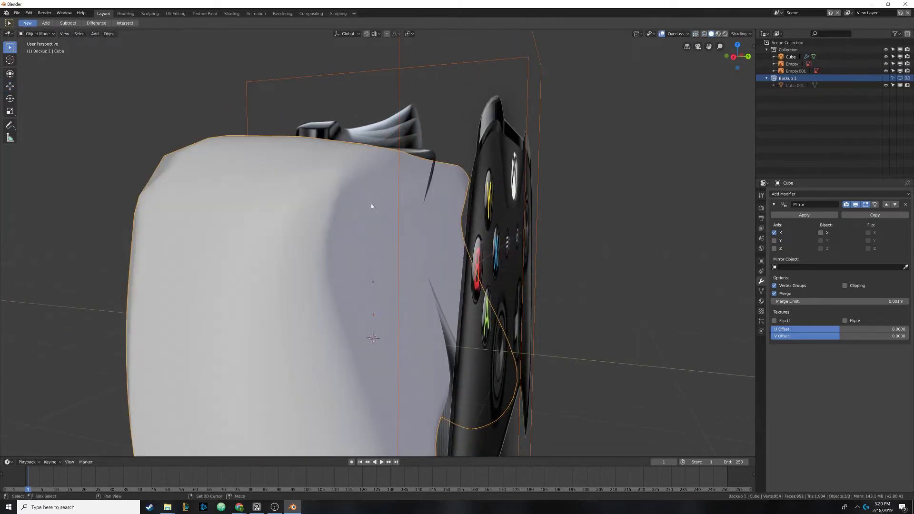
{"action": "mouse_move", "coordinate": [371, 204]}
{"action": "middle_mouse_down"}
{"action": "mouse_move", "coordinate": [379, 233]}
{"action": "mouse_move", "coordinate": [422, 205]}
{"action": "middle_mouse_up"}
{"action": "key", "text": "Tab"}
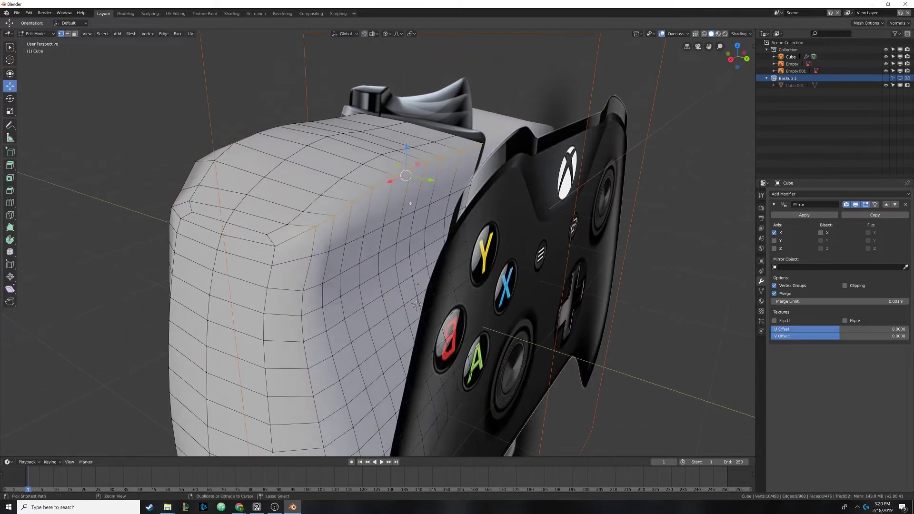
{"action": "key", "text": "ctrl+b"}
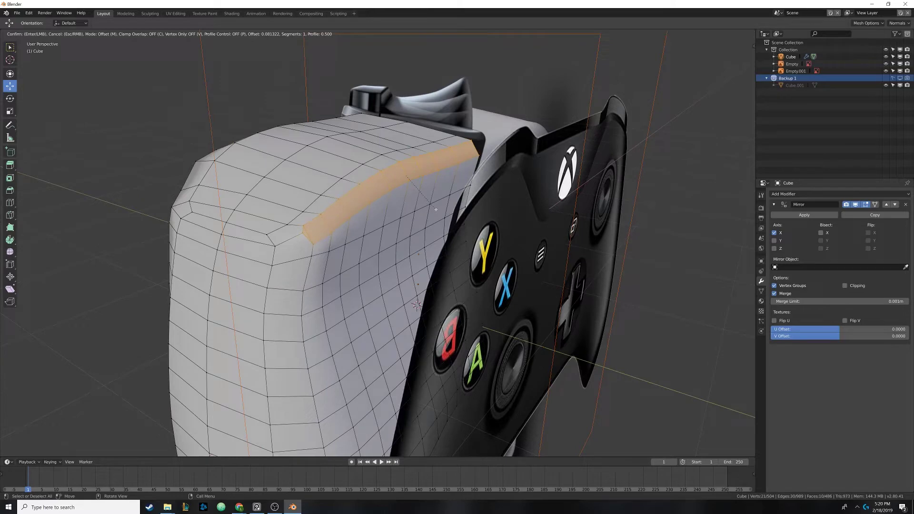
{"action": "left_click", "coordinate": [434, 209]}
{"action": "middle_click_drag", "start_coordinate": [434, 209], "coordinate": [394, 255]}
{"action": "key", "text": "Tab"}
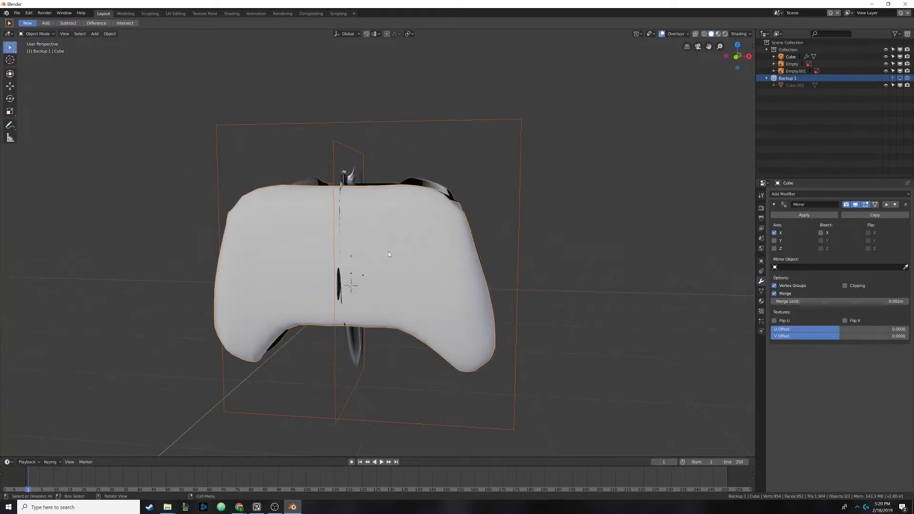
- Examine the body's fit and its vertical edge loops against the reference in front orthographic view, in wireframe and solid shading
{"action": "key", "text": "KP_1"}
{"action": "key", "text": "Tab"}
{"action": "scroll", "coordinate": [388, 251], "scroll_direction": "up", "scroll_amount": 1}
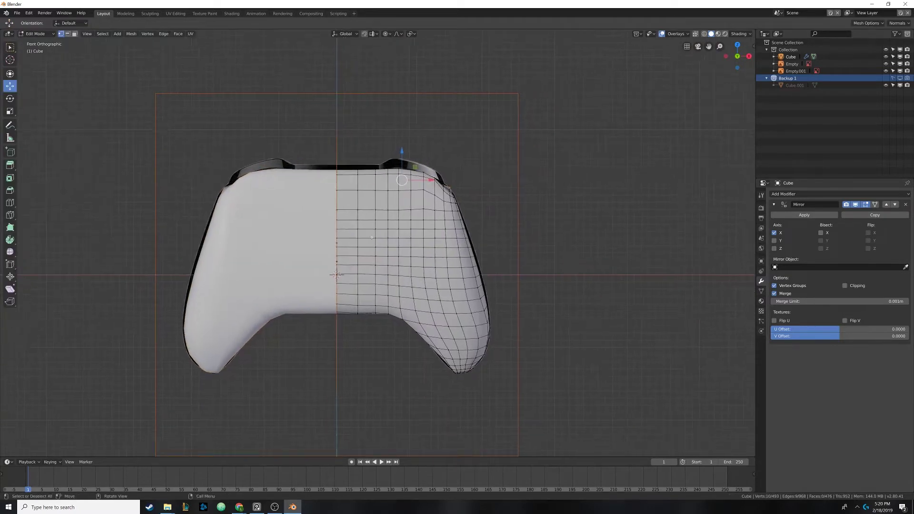
{"action": "scroll", "coordinate": [372, 237], "scroll_direction": "up", "scroll_amount": 3}
{"action": "key", "text": "z"}
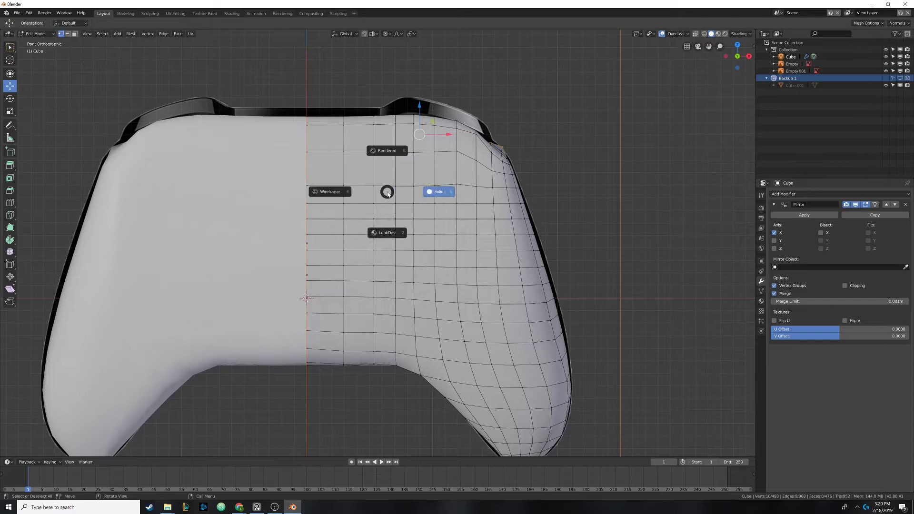
{"action": "left_click", "coordinate": [338, 193]}
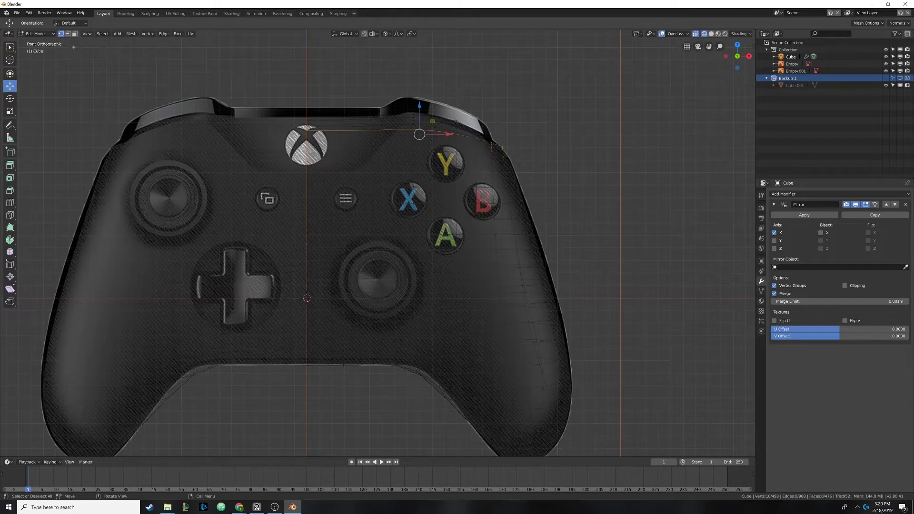
{"action": "key", "text": "alt+a"}
{"action": "key", "text": "alt+z"}
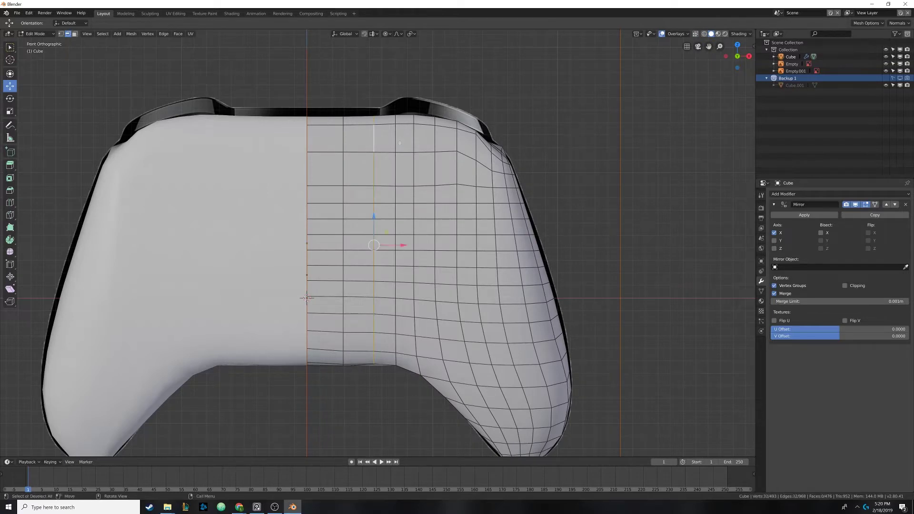
{"action": "left_click", "coordinate": [414, 138], "text": "alt+shift"}
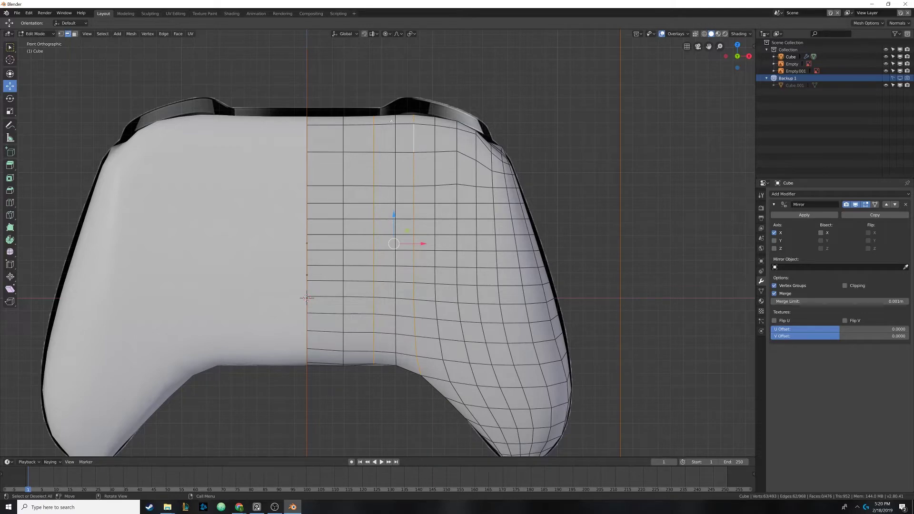
{"action": "key", "text": "alt+a"}
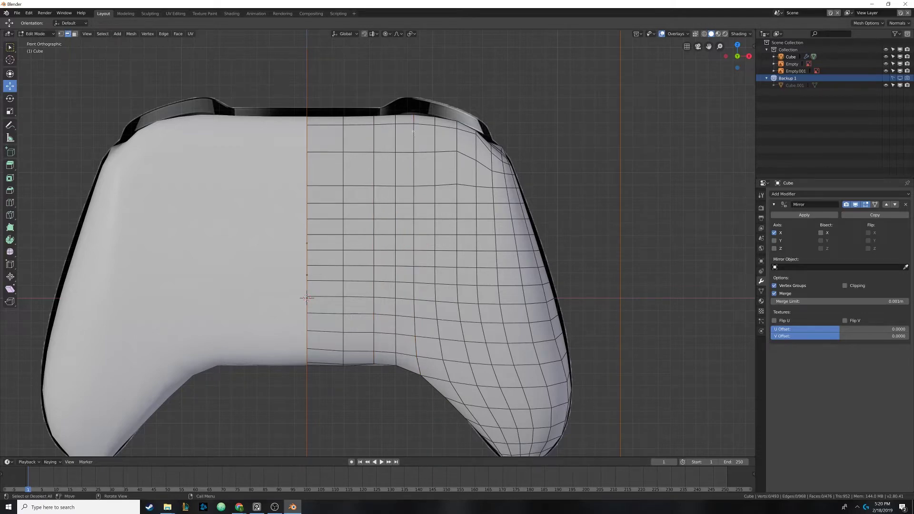
{"action": "scroll", "coordinate": [409, 135], "scroll_direction": "up", "scroll_amount": 2}
- Scale the edge loop around the grip's upper outer corner to about 0.96 with proportional editing and reposition it slightly lower
{"action": "middle_click_drag", "start_coordinate": [404, 133], "coordinate": [371, 140]}
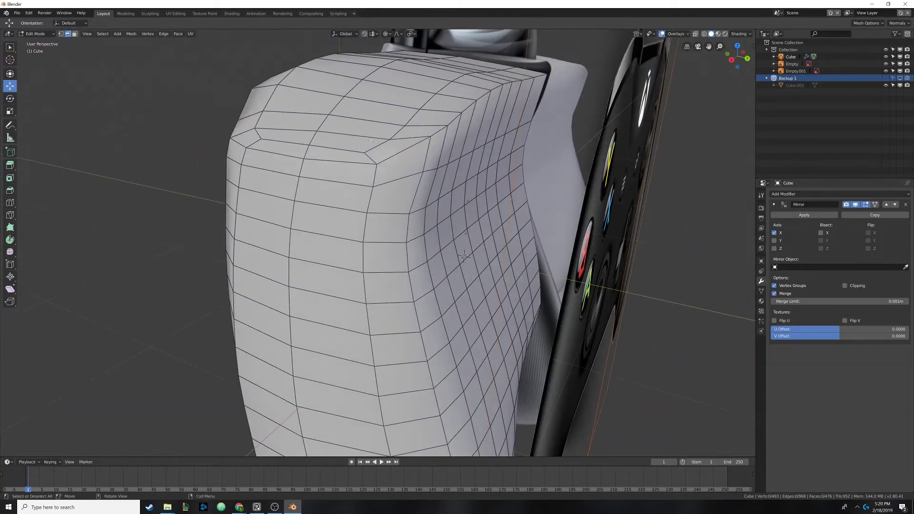
{"action": "middle_click_drag", "start_coordinate": [465, 257], "coordinate": [426, 262], "text": "alt"}
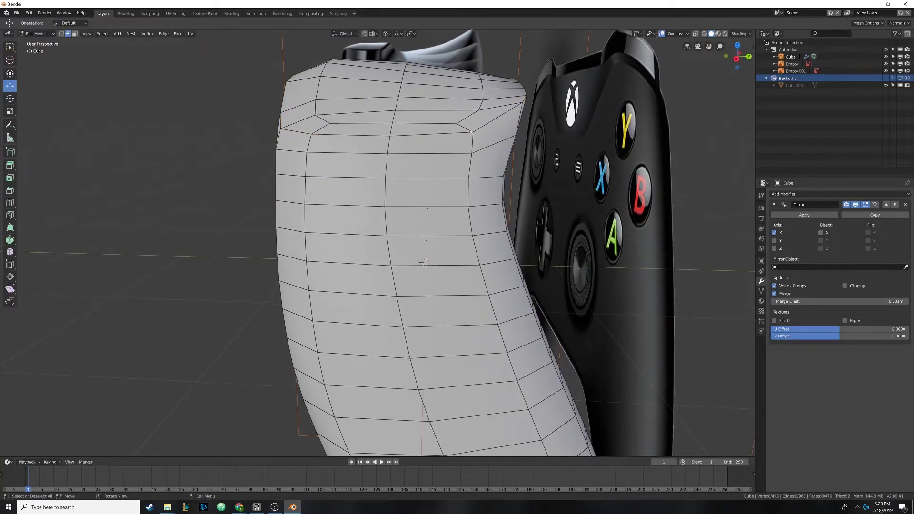
{"action": "left_click", "coordinate": [491, 121], "text": "alt"}
{"action": "key", "text": "s"}
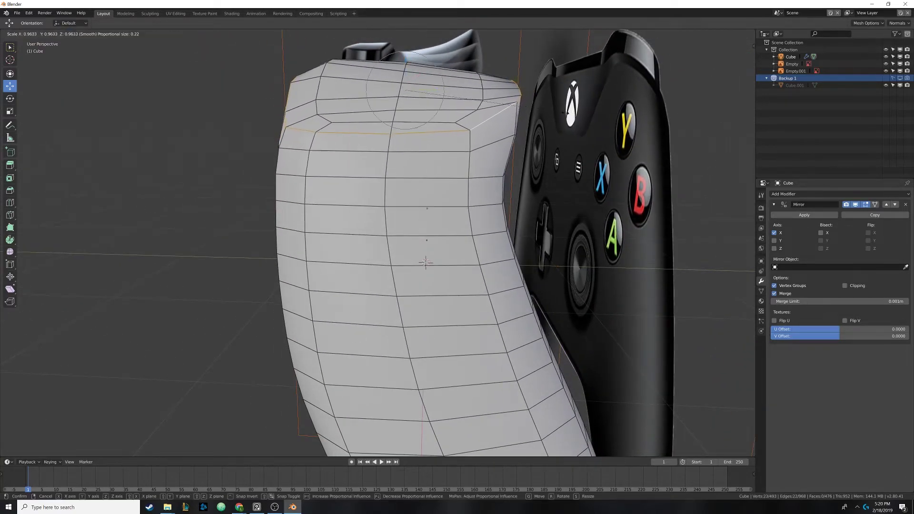
{"action": "left_click", "coordinate": [548, 117]}
{"action": "key", "text": "g"}
{"action": "left_click", "coordinate": [420, 94]}
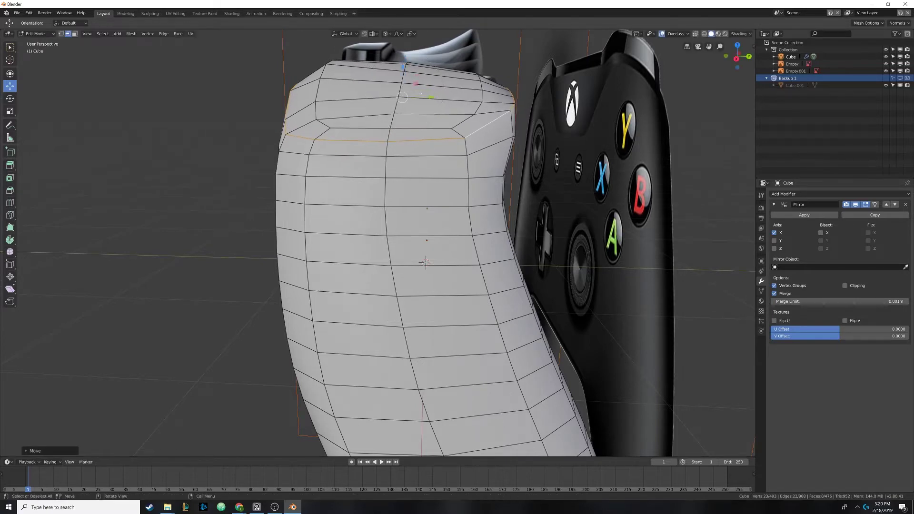
- Disable proportional editing, scale the same upper corner loop down to about 0.95, and adjust its position slightly
{"action": "left_click", "coordinate": [388, 35]}
{"action": "left_click", "coordinate": [396, 42]}
{"action": "key", "text": "s"}
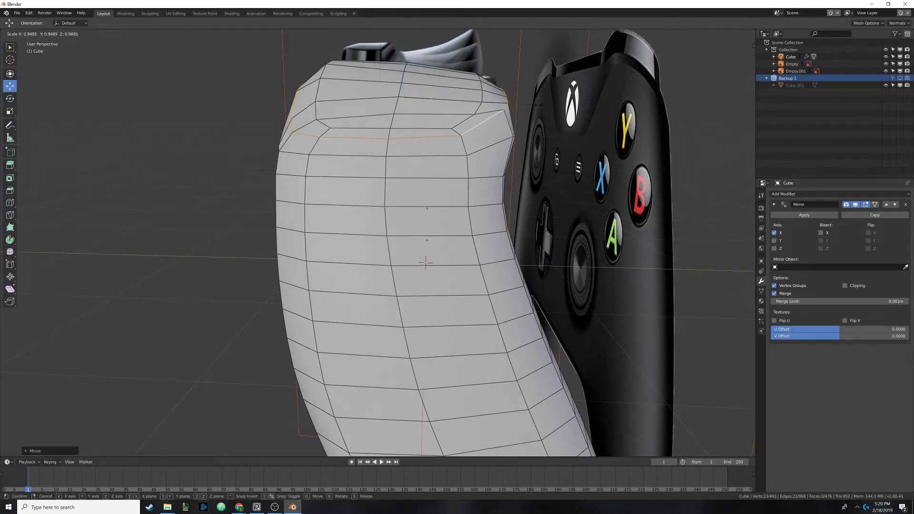
{"action": "left_click", "coordinate": [506, 110]}
{"action": "key", "text": "g"}
{"action": "left_click", "coordinate": [505, 113]}
- Select the edges running across the body's thickness at the upper outer corner and move them slightly outward along X
{"action": "middle_click_drag", "start_coordinate": [381, 162], "coordinate": [467, 181]}
{"action": "middle_click_drag", "start_coordinate": [537, 170], "coordinate": [510, 181]}
{"action": "left_click", "coordinate": [479, 169], "text": "shift"}
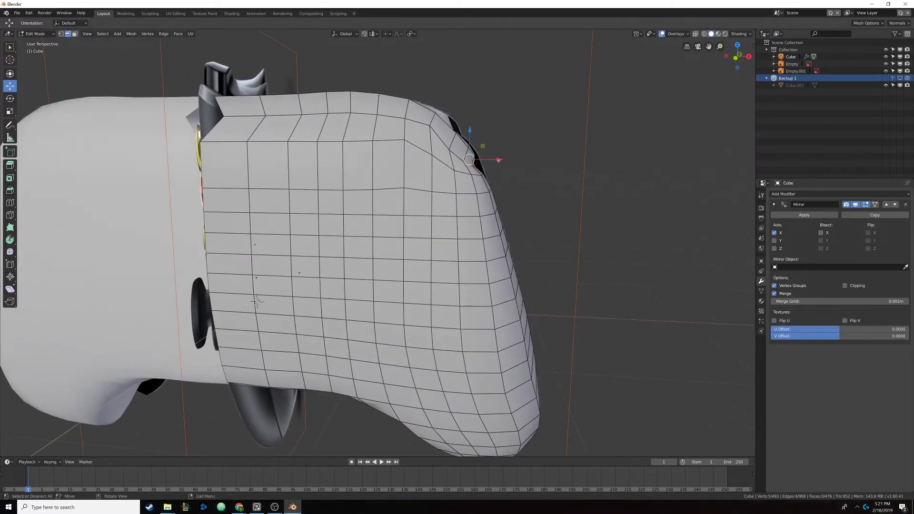
{"action": "left_click_drag", "start_coordinate": [499, 160], "coordinate": [505, 157]}
{"action": "middle_click_drag", "start_coordinate": [505, 157], "coordinate": [380, 198], "text": "shift"}
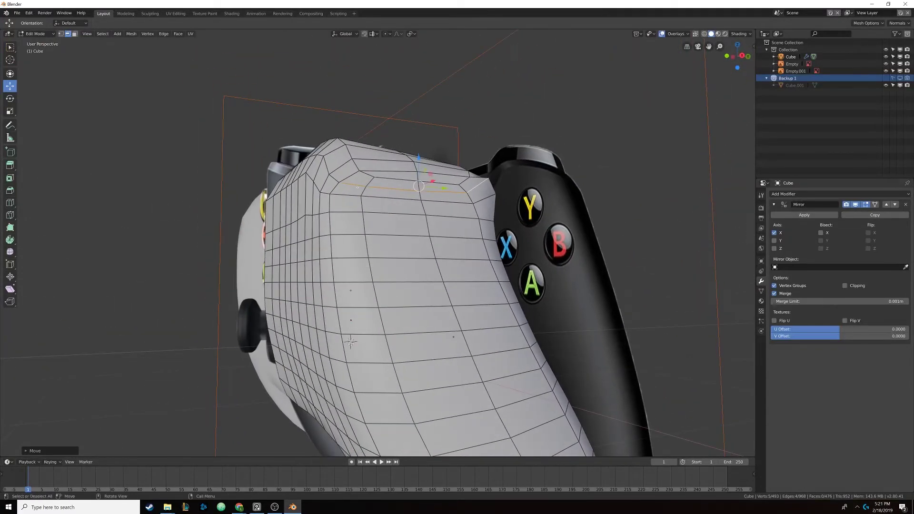
- In vertex select mode, shift the single vertex at the upper outer front corner slightly back along Y and down along Z
{"action": "left_click", "coordinate": [62, 34]}
{"action": "left_click", "coordinate": [350, 342]}
{"action": "middle_click_drag", "start_coordinate": [350, 342], "coordinate": [399, 353]}
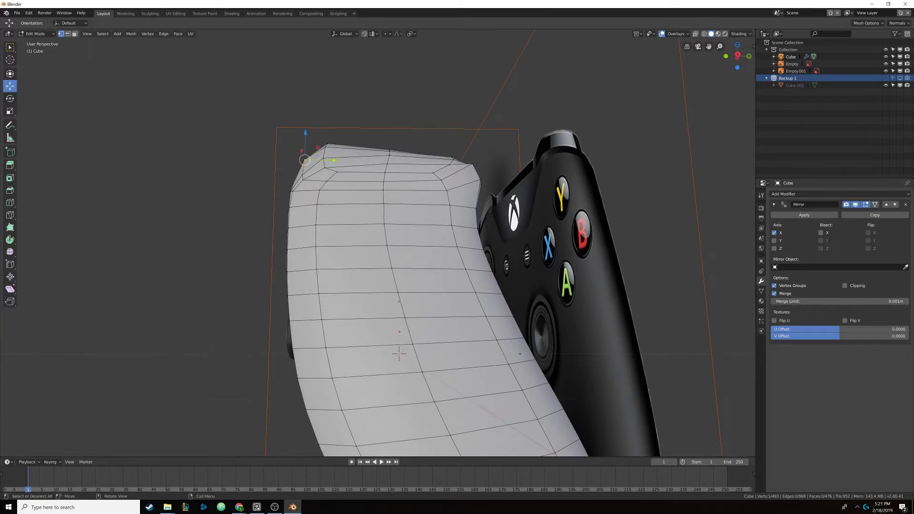
{"action": "left_click_drag", "start_coordinate": [334, 161], "coordinate": [338, 161]}
{"action": "left_click_drag", "start_coordinate": [308, 133], "coordinate": [309, 137]}
{"action": "middle_click_drag", "start_coordinate": [310, 138], "coordinate": [342, 157]}
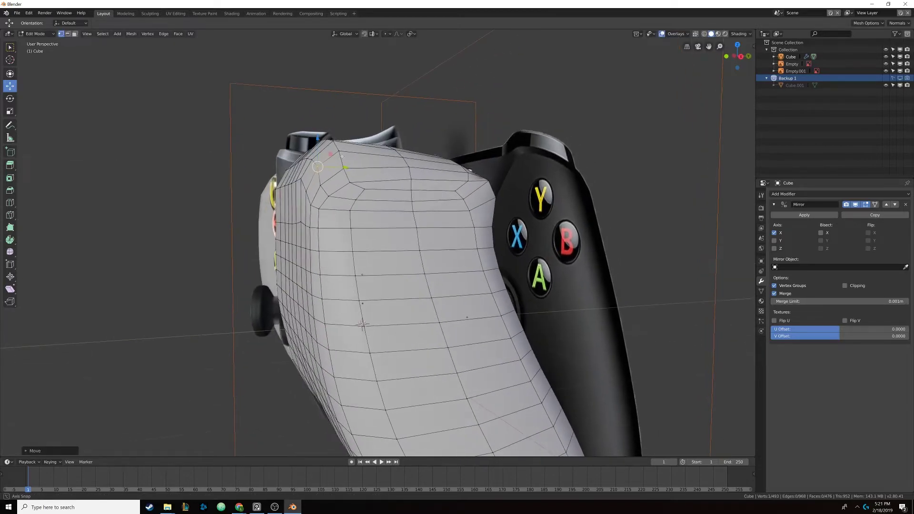
- Select the vertex beside the gap at the top of the mirror seam in front orthographic view and enable Edge snapping
{"action": "middle_click_drag", "start_coordinate": [362, 324], "coordinate": [237, 404]}
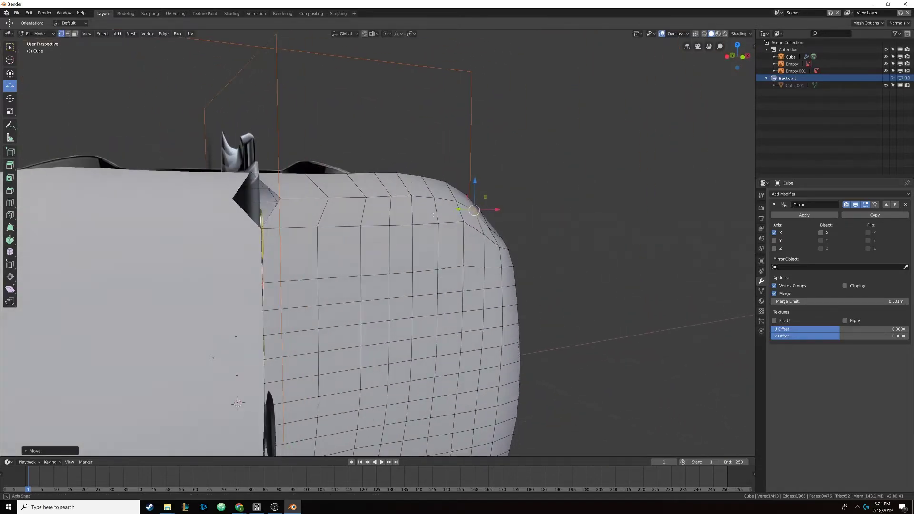
{"action": "middle_click_drag", "start_coordinate": [433, 214], "coordinate": [506, 217], "text": "shift"}
{"action": "left_click", "coordinate": [351, 213]}
{"action": "middle_click_drag", "start_coordinate": [351, 217], "coordinate": [391, 215], "text": "shift"}
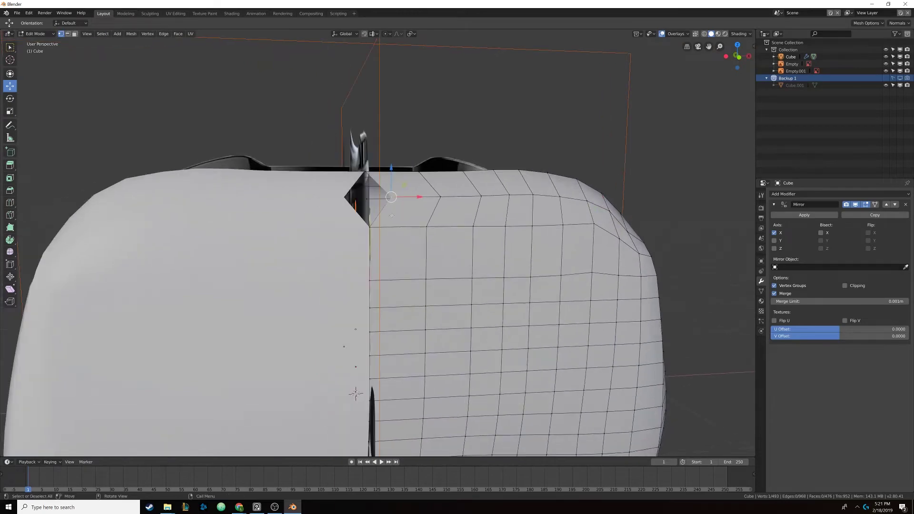
{"action": "key", "text": "KP_1"}
{"action": "scroll", "coordinate": [353, 391], "scroll_direction": "up", "scroll_amount": 4}
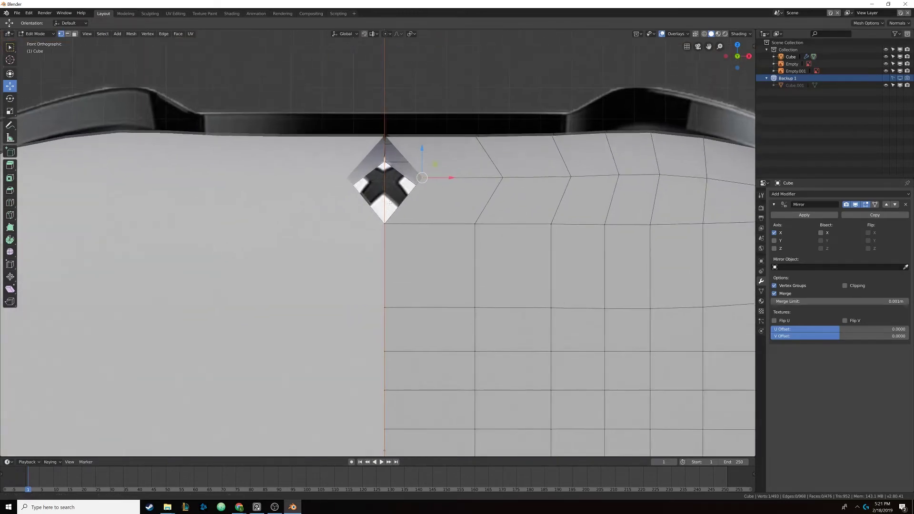
{"action": "left_click", "coordinate": [374, 34]}
{"action": "left_click", "coordinate": [357, 70]}
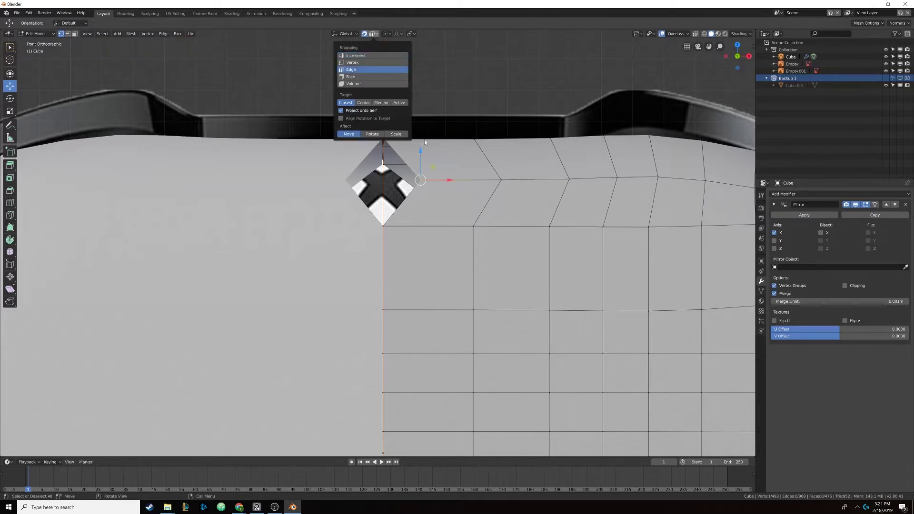
{"action": "left_click", "coordinate": [376, 34]}
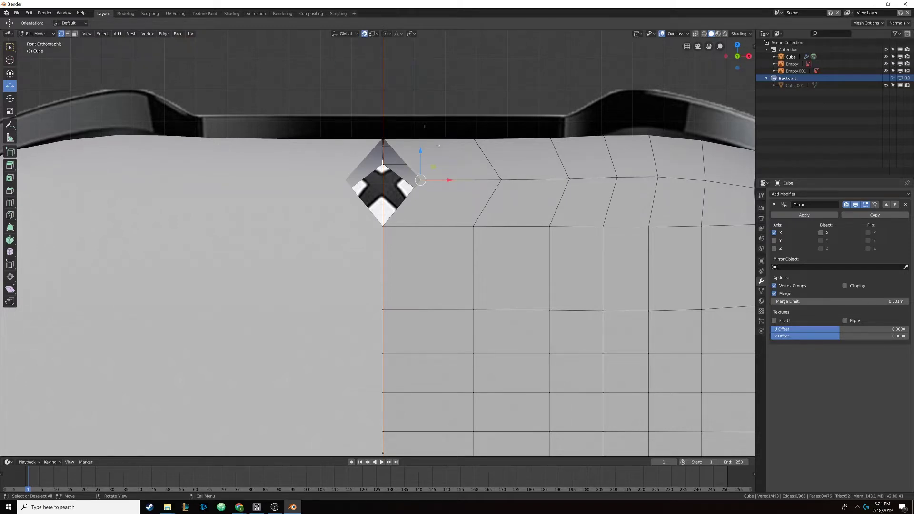
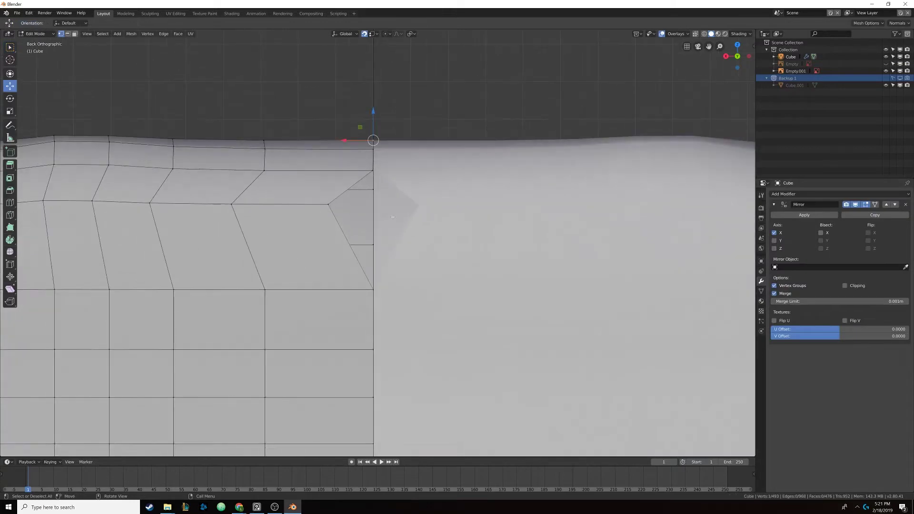
- Snap the displaced vertex on the body's back onto the mirror seam to close the gap, and select the seam vertex above it
{"action": "left_click_drag", "start_coordinate": [328, 204], "coordinate": [373, 205]}
{"action": "left_click", "coordinate": [372, 170]}
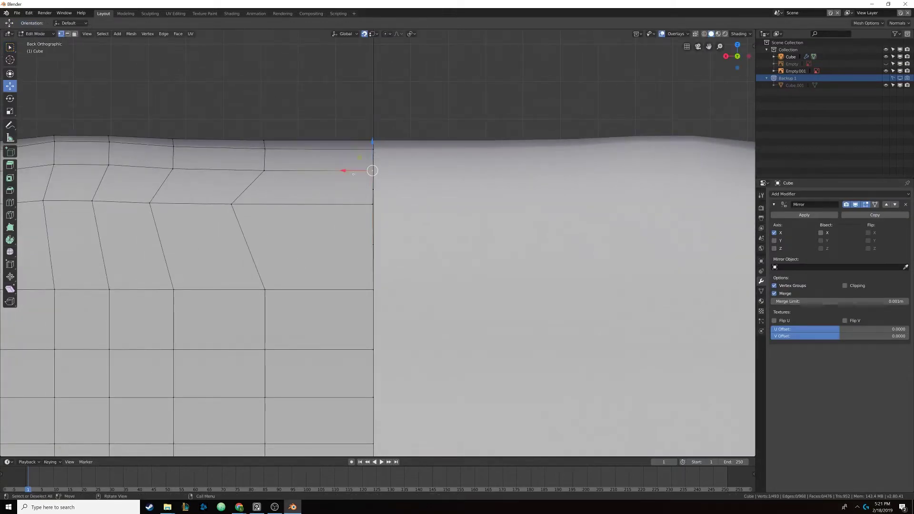
- Snap the remaining displaced vertices on the body's back onto the mirror seam, then leave edit mode and unhide the front reference image
{"action": "key", "text": "g"}
{"action": "left_click_drag", "start_coordinate": [376, 289], "coordinate": [376, 289]}
{"action": "left_click", "coordinate": [373, 205]}
{"action": "left_click_drag", "start_coordinate": [345, 204], "coordinate": [375, 282]}
{"action": "middle_click_drag", "start_coordinate": [375, 268], "coordinate": [362, 229]}
{"action": "key", "text": "Tab"}
{"action": "key", "text": "alt+h"}
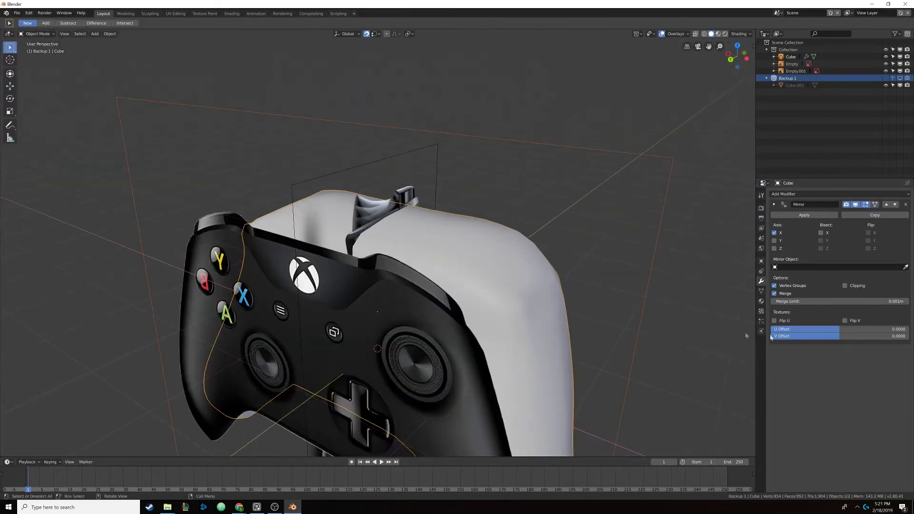
- Examine the body's upper corner and side profile against the references, ending in front orthographic view in edit mode
{"action": "middle_click_drag", "start_coordinate": [505, 205], "coordinate": [581, 223]}
{"action": "key", "text": "Tab"}
{"action": "key", "text": "Tab"}
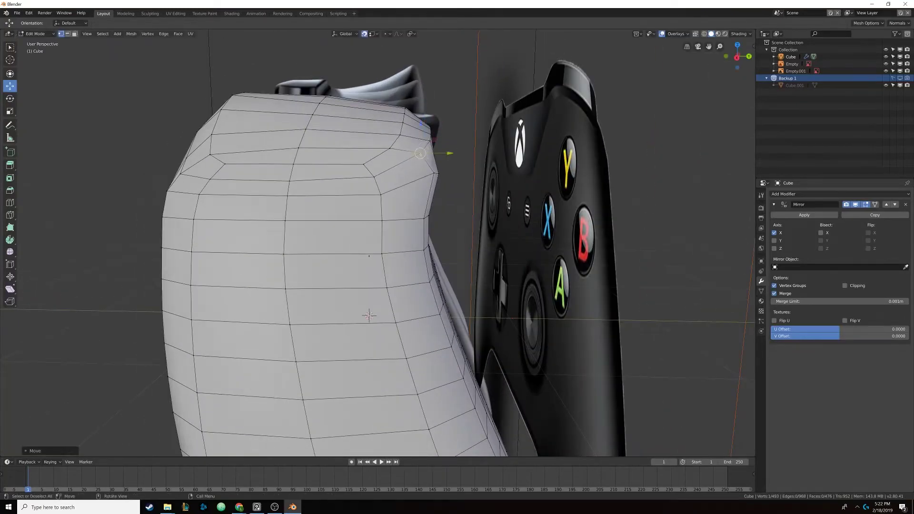
{"action": "middle_click_drag", "start_coordinate": [447, 149], "coordinate": [431, 183]}
{"action": "scroll", "coordinate": [401, 165], "scroll_direction": "down", "scroll_amount": 4}
{"action": "middle_click_drag", "start_coordinate": [362, 191], "coordinate": [394, 181]}
{"action": "key", "text": "Tab"}
{"action": "key", "text": "KP_1"}
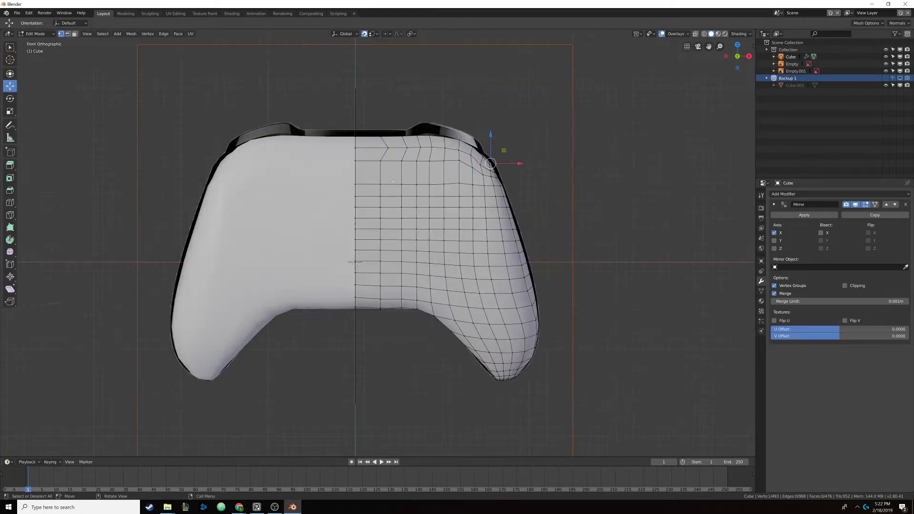
- Dissolve the vertical edge loop nearest the mirror seam on the body
{"action": "scroll", "coordinate": [393, 182], "scroll_direction": "up", "scroll_amount": 3}
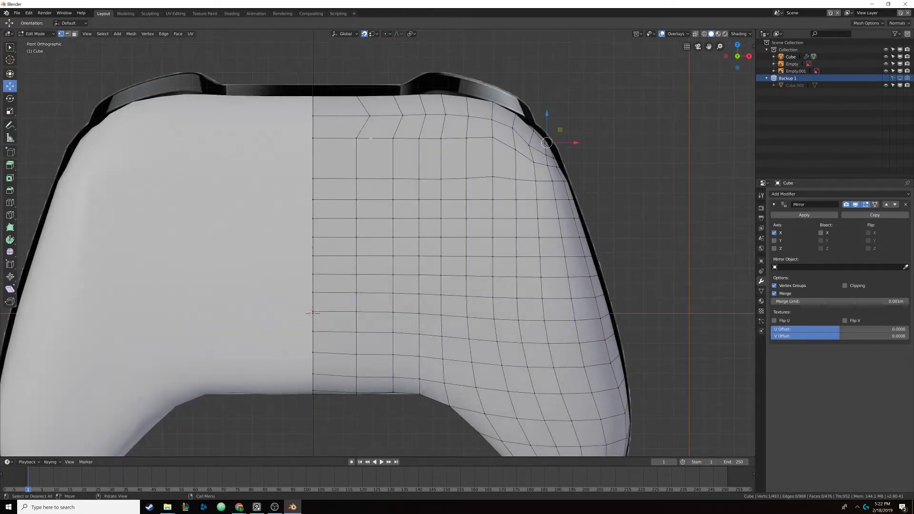
{"action": "left_click", "coordinate": [356, 160], "text": "alt"}
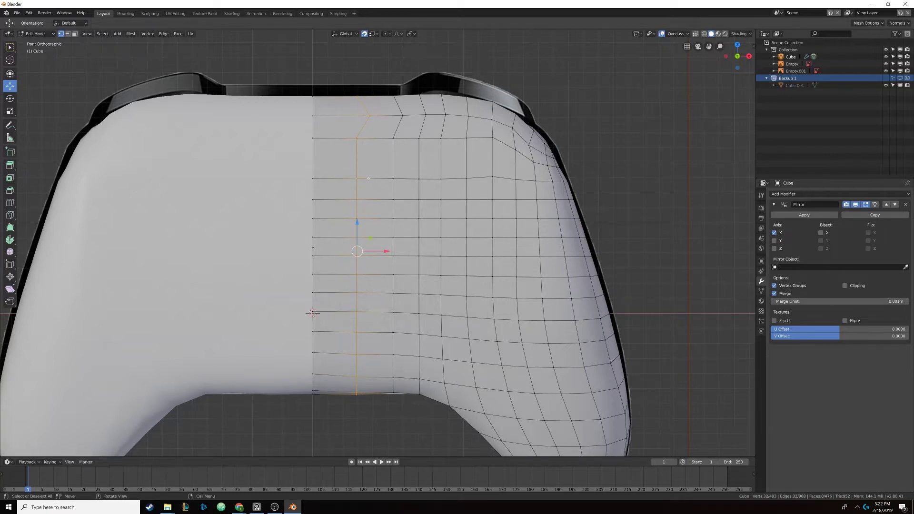
{"action": "key", "text": "x"}
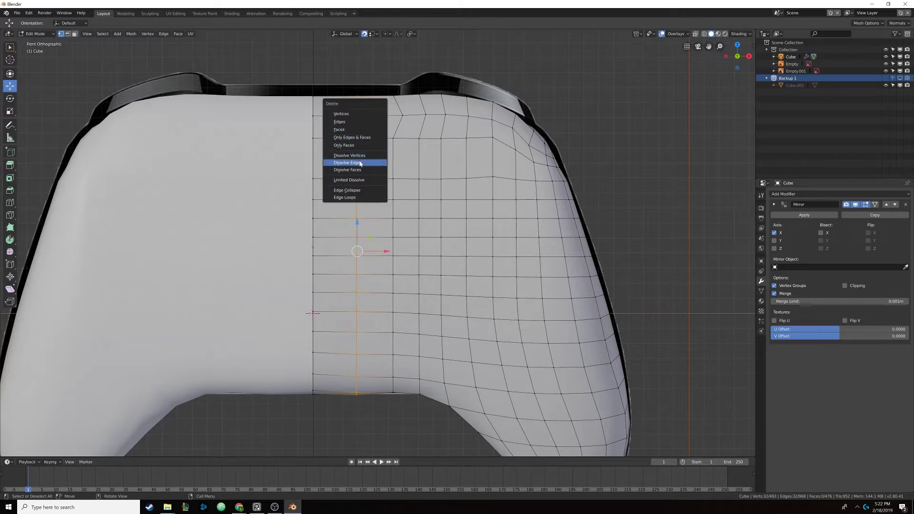
{"action": "left_click", "coordinate": [359, 164]}
- Slide three vertices of the second row below the body's top edge toward the seam so they line up with their vertical edge loops
{"action": "middle_click_drag", "start_coordinate": [397, 169], "coordinate": [363, 185], "text": "shift"}
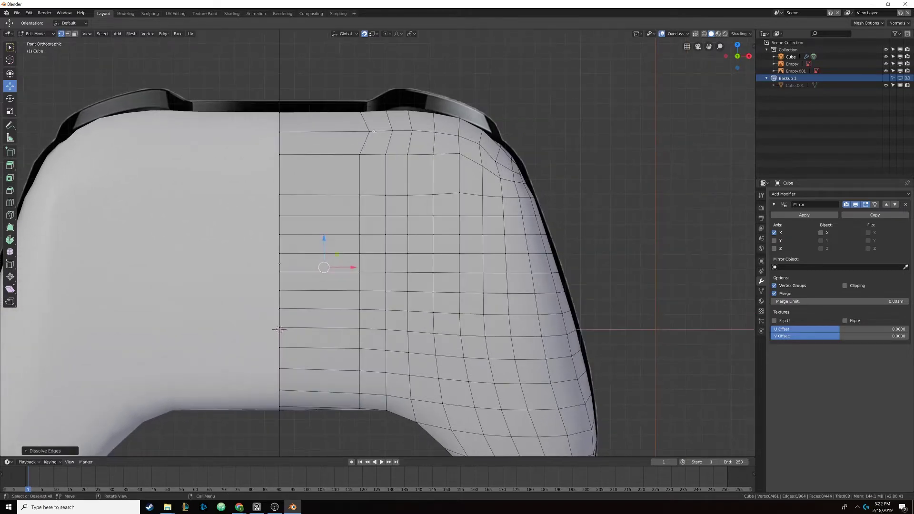
{"action": "left_click", "coordinate": [368, 131]}
{"action": "key", "text": "shift+v"}
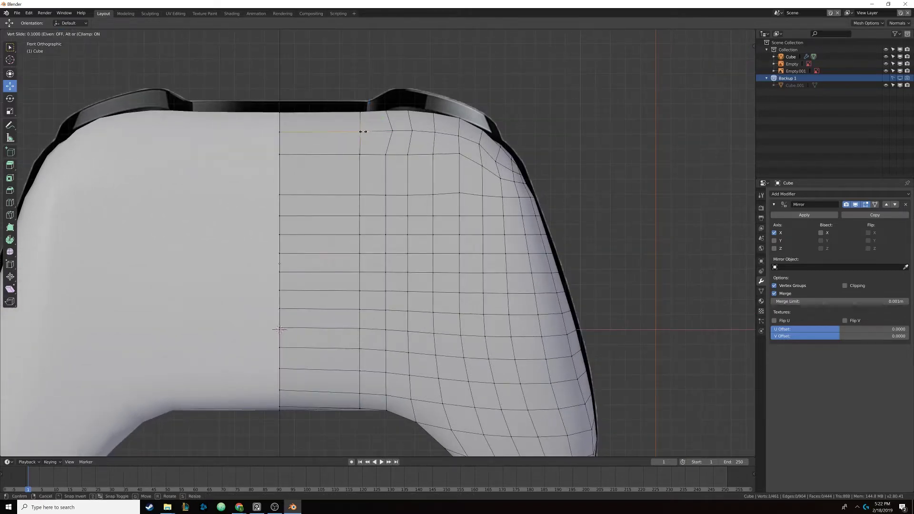
{"action": "left_click", "coordinate": [363, 131]}
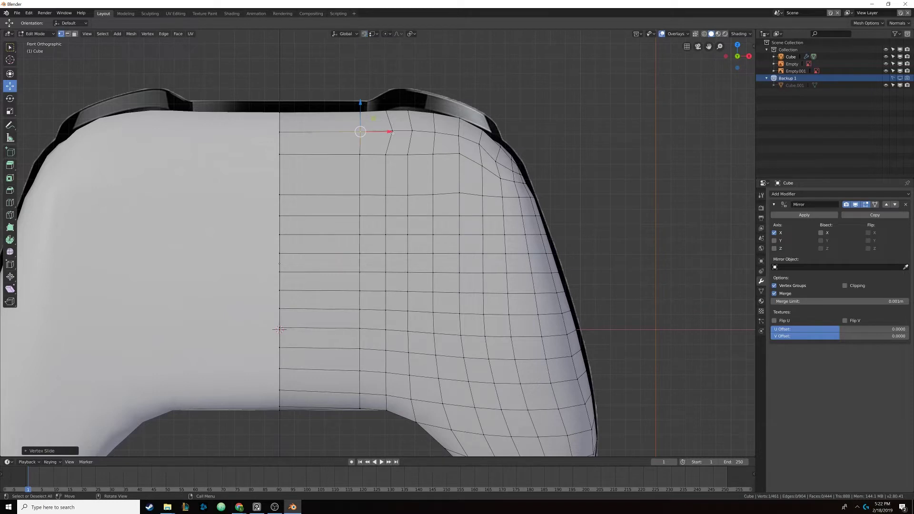
{"action": "left_click", "coordinate": [405, 130]}
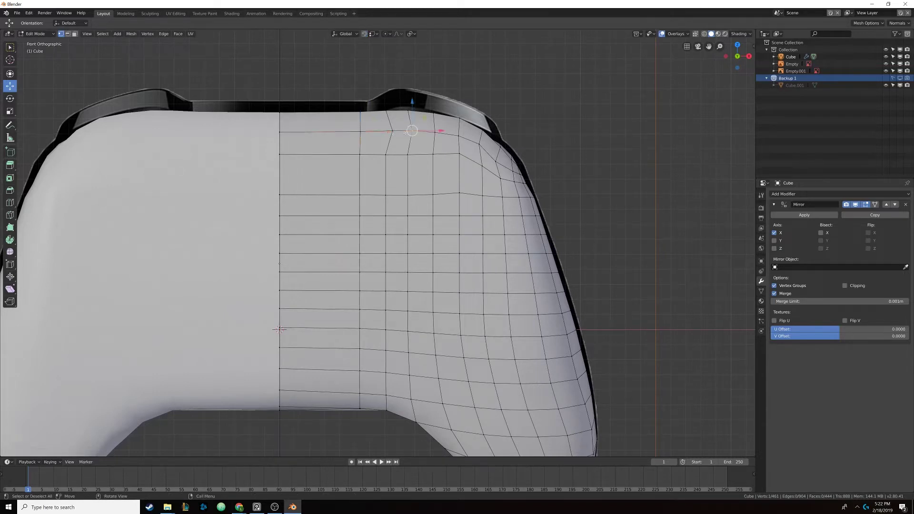
{"action": "key", "text": "shift+v"}
{"action": "left_click", "coordinate": [386, 130]}
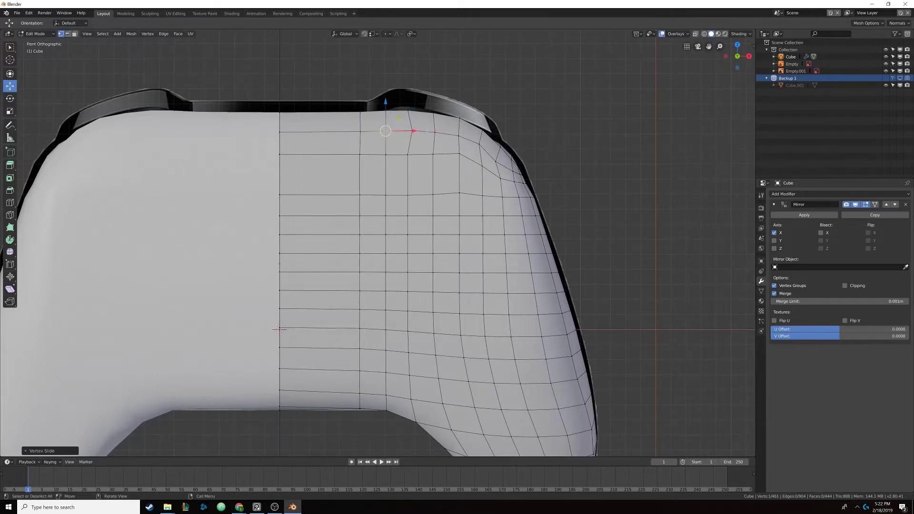
{"action": "left_click", "coordinate": [455, 137]}
{"action": "left_click", "coordinate": [410, 132]}
{"action": "key", "text": "shift+v"}
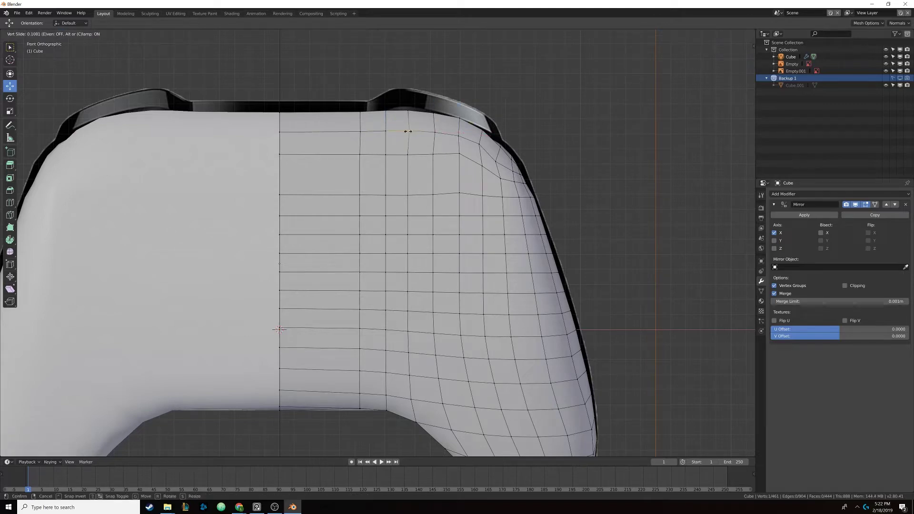
{"action": "left_click", "coordinate": [408, 131]}
- In edge select mode, dissolve four neighbouring horizontal edge loops across the upper middle of the body
{"action": "middle_click_drag", "start_coordinate": [409, 182], "coordinate": [359, 132], "text": "shift"}
{"action": "scroll", "coordinate": [370, 151], "scroll_direction": "down", "scroll_amount": 2}
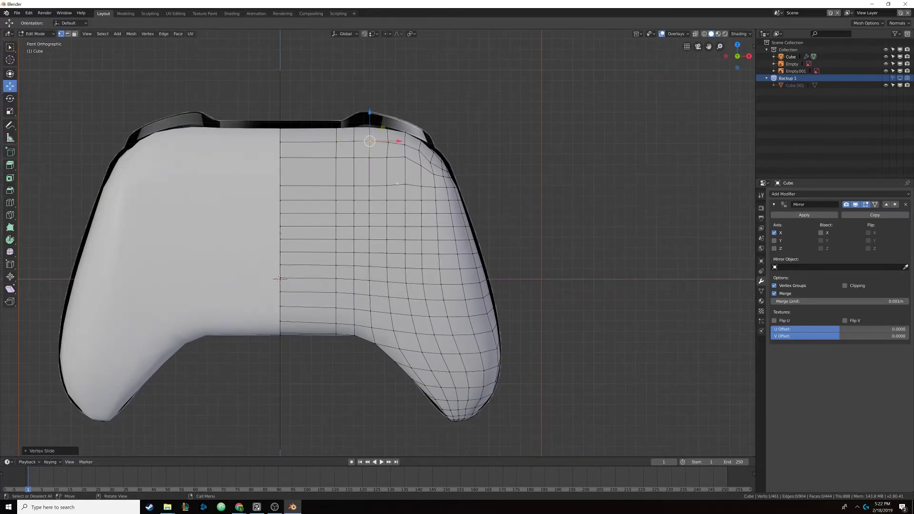
{"action": "scroll", "coordinate": [398, 184], "scroll_direction": "up", "scroll_amount": 2}
{"action": "left_click", "coordinate": [431, 182], "text": "alt"}
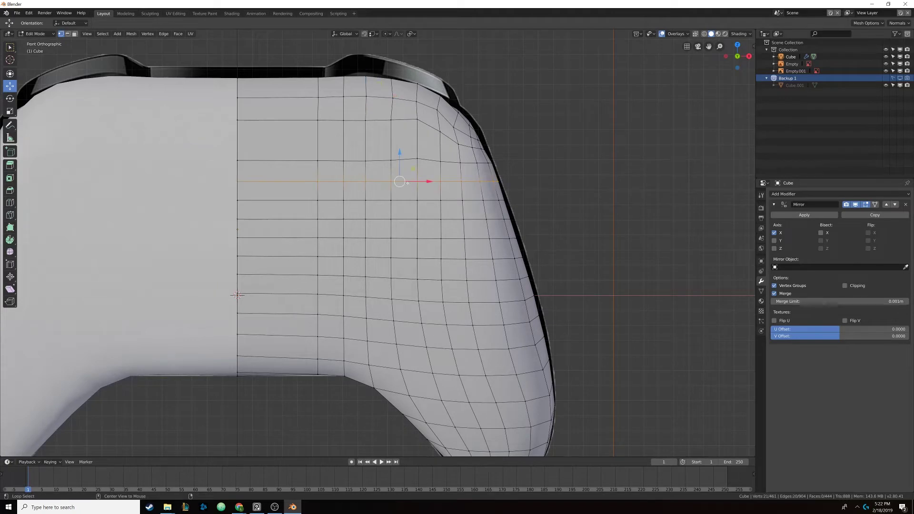
{"action": "left_click", "coordinate": [68, 34]}
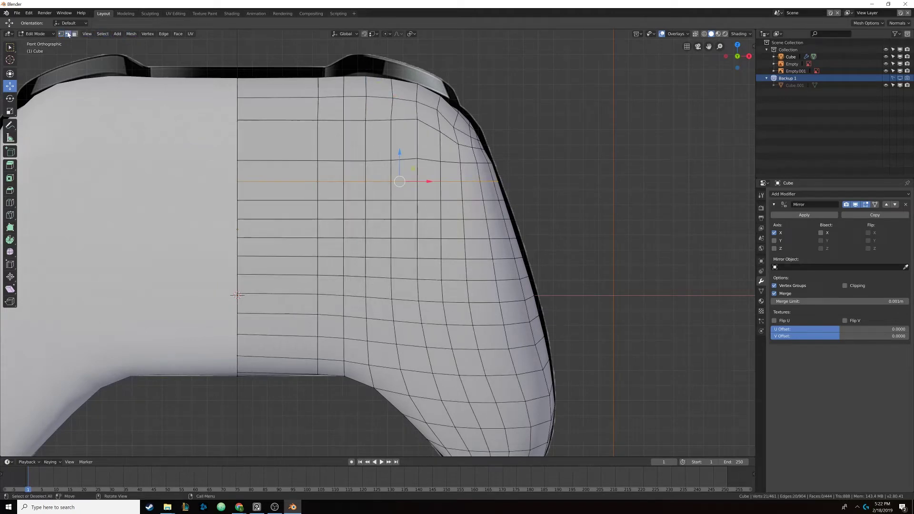
{"action": "left_click", "coordinate": [401, 201], "text": "alt+shift"}
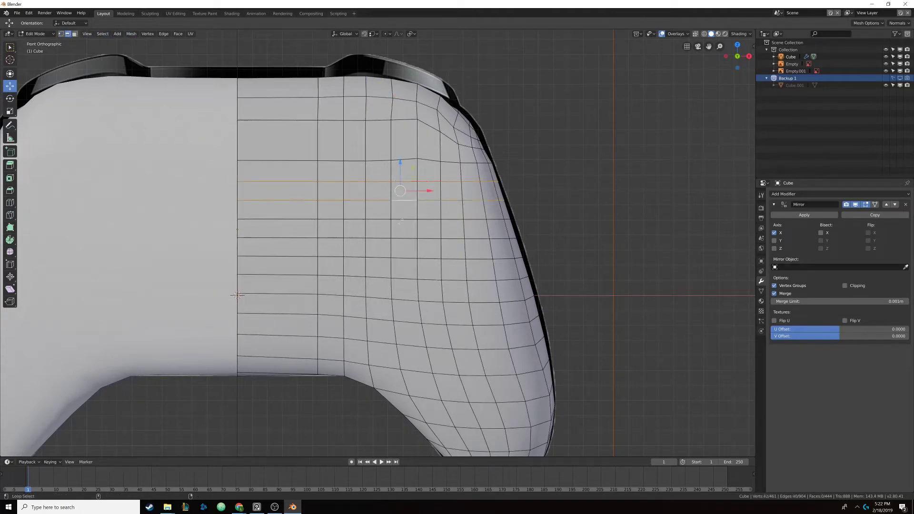
{"action": "left_click", "coordinate": [401, 219], "text": "alt+shift"}
{"action": "left_click", "coordinate": [403, 238], "text": "alt+shift"}
{"action": "key", "text": "x"}
{"action": "left_click", "coordinate": [403, 242]}
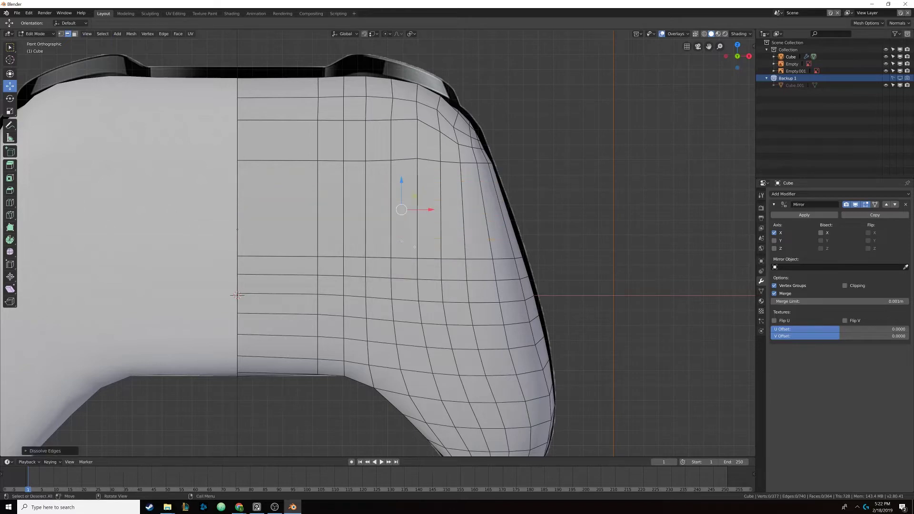
- Dissolve two alternate horizontal edge loops across the body's lower middle, just above the lower edge
{"action": "middle_click_drag", "start_coordinate": [238, 295], "coordinate": [215, 205], "text": "shift"}
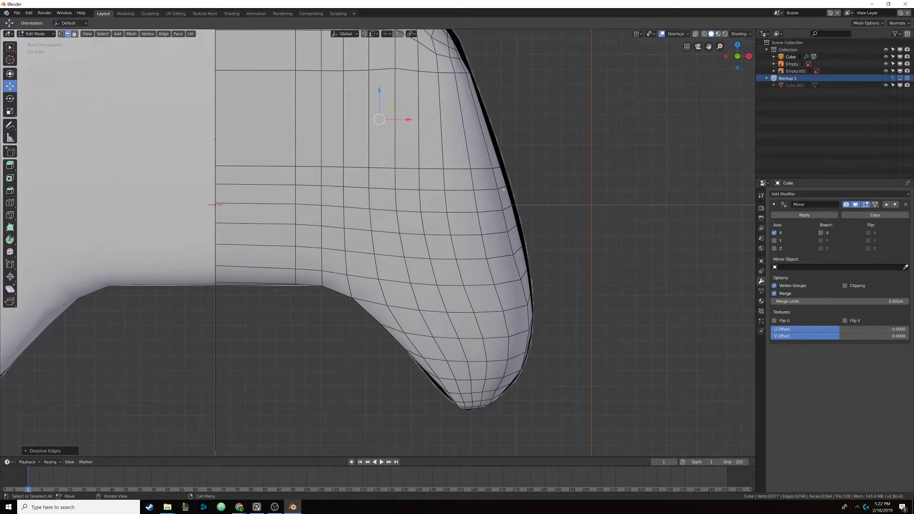
{"action": "left_click", "coordinate": [359, 206], "text": "alt"}
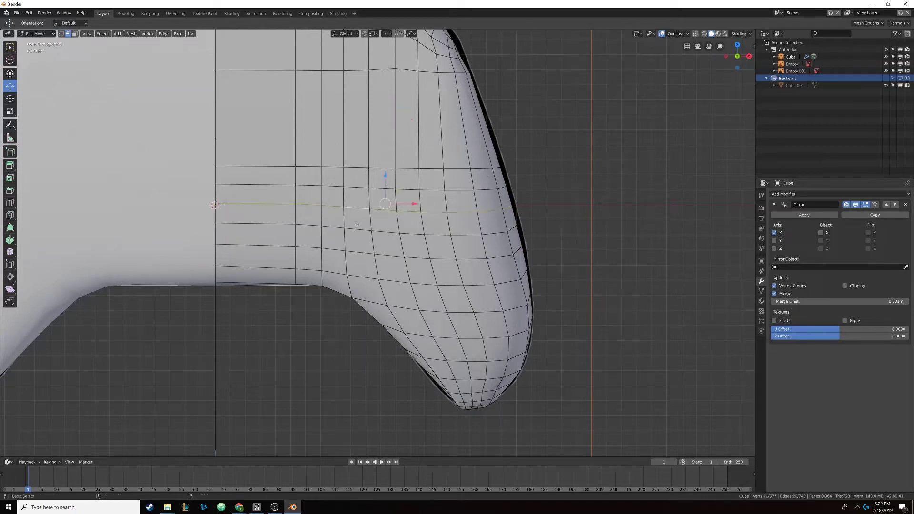
{"action": "left_click", "coordinate": [358, 230], "text": "alt+shift"}
{"action": "left_click", "coordinate": [360, 255], "text": "alt+shift"}
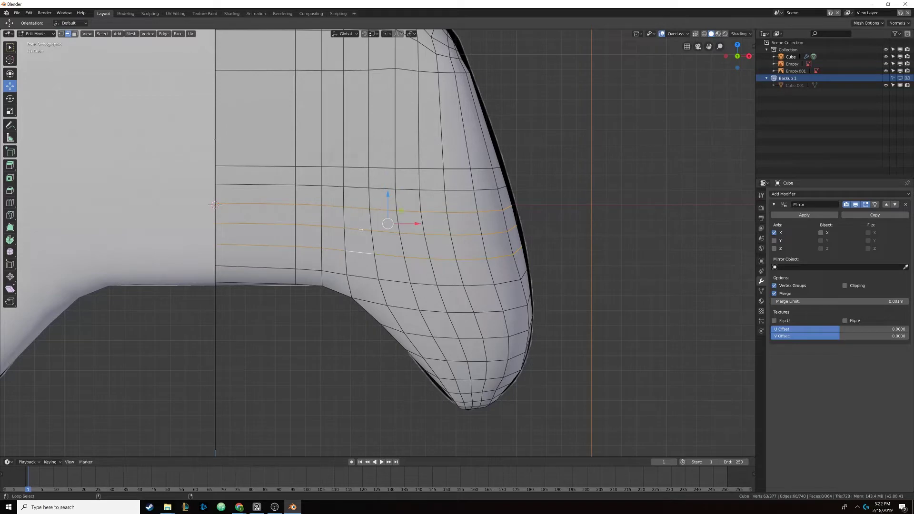
{"action": "key", "text": "x"}
{"action": "left_click", "coordinate": [407, 262]}
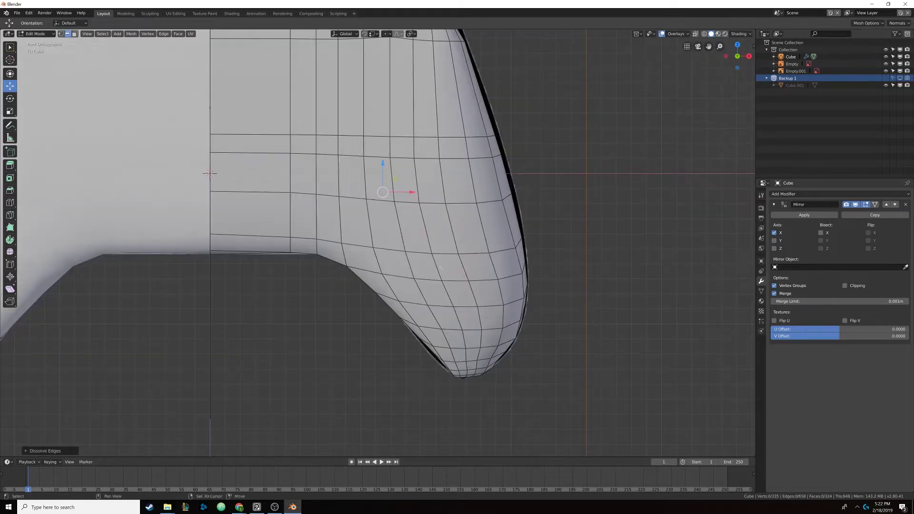
- Dissolve a single horizontal edge loop around the lower half of the handle, keeping the loop above it
{"action": "middle_click_drag", "start_coordinate": [440, 268], "coordinate": [399, 198], "text": "shift"}
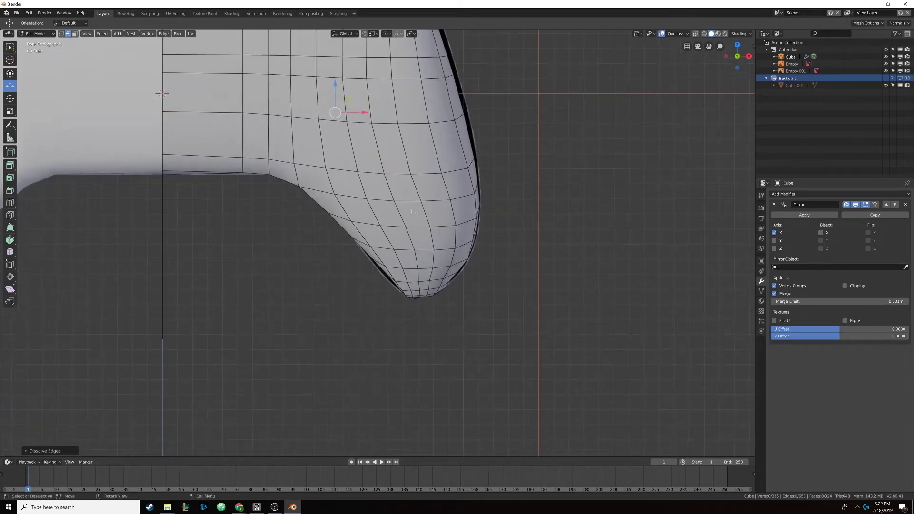
{"action": "left_click", "coordinate": [419, 217], "text": "alt"}
{"action": "left_click", "coordinate": [424, 240], "text": "alt+shift"}
{"action": "key", "text": "x"}
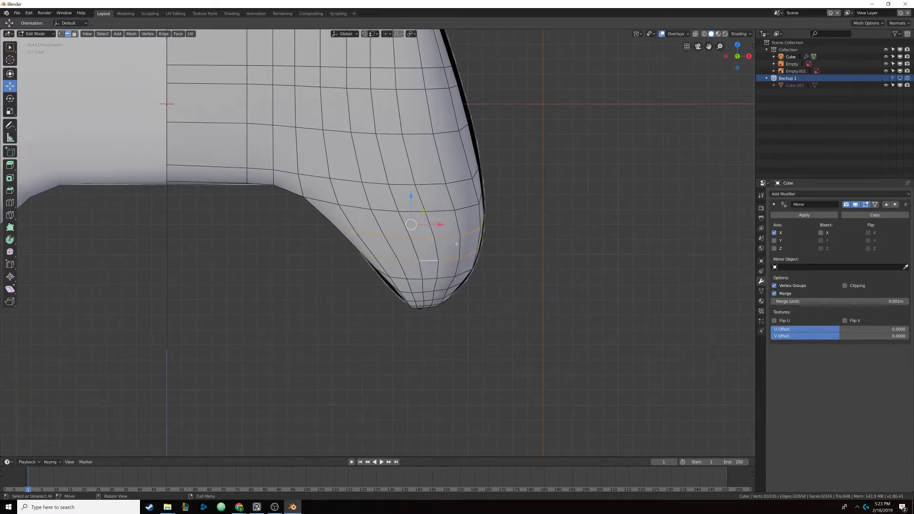
{"action": "key", "text": "alt+a"}
{"action": "left_click", "coordinate": [432, 263], "text": "alt"}
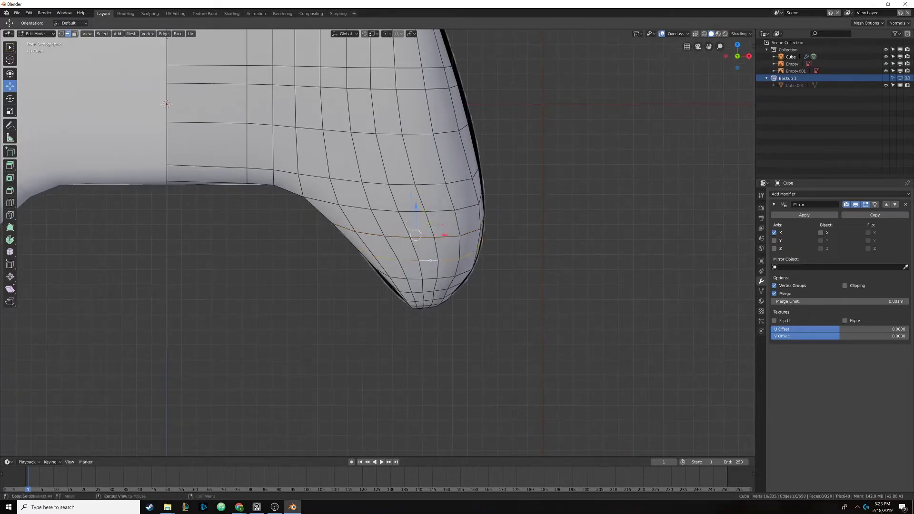
{"action": "key", "text": "x"}
{"action": "left_click", "coordinate": [432, 264]}
- Try to remove the horizontal edge loop near the handle tip and undo the deletion
{"action": "middle_click_drag", "start_coordinate": [437, 267], "coordinate": [421, 205], "text": "shift"}
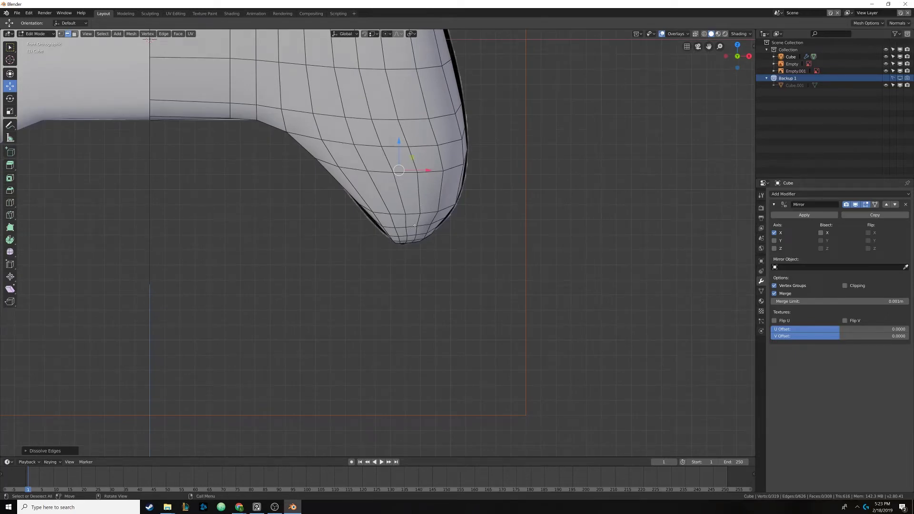
{"action": "key", "text": "x"}
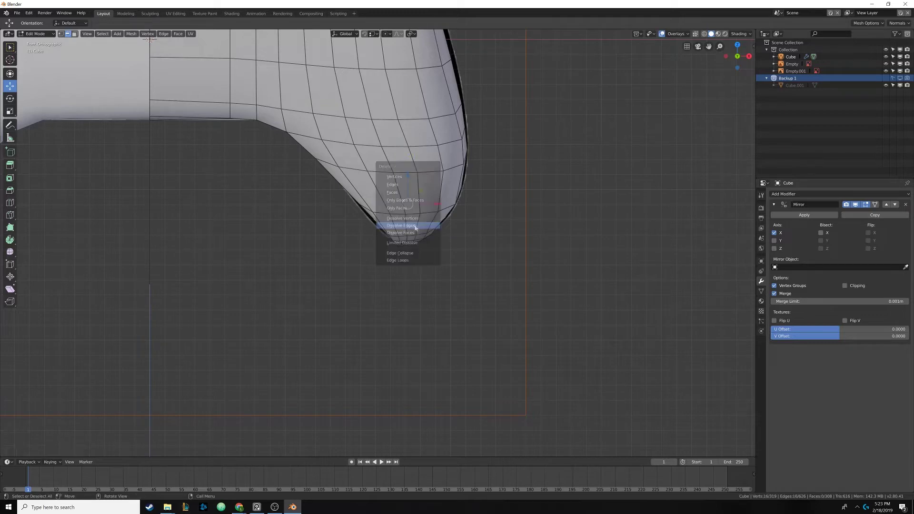
{"action": "left_click", "coordinate": [419, 182]}
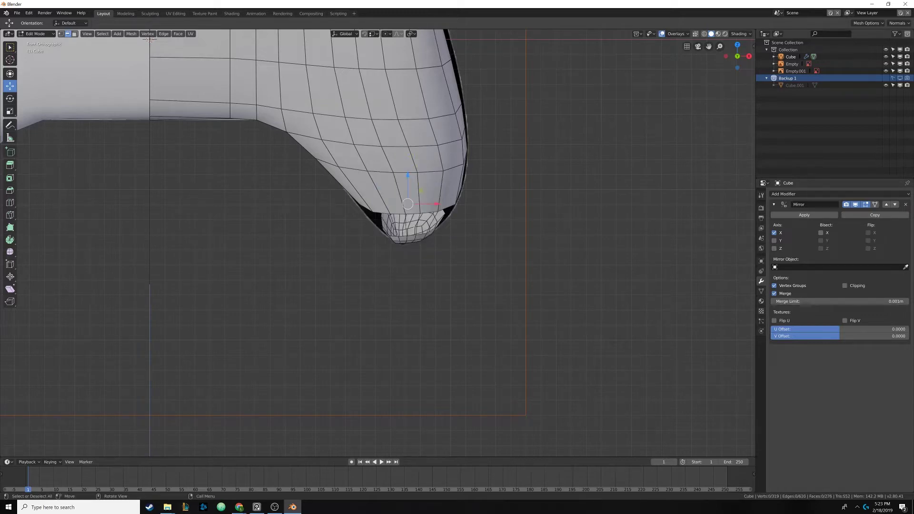
{"action": "key", "text": "ctrl+z"}
- In front orthographic view, dissolve the vertical edge loop running through the body's outer part down into the handle
{"action": "middle_click_drag", "start_coordinate": [419, 200], "coordinate": [381, 119]}
{"action": "mouse_move", "coordinate": [392, 192]}
{"action": "middle_mouse_down"}
{"action": "mouse_move", "coordinate": [384, 183]}
{"action": "mouse_move", "coordinate": [379, 201]}
{"action": "middle_mouse_up"}
{"action": "key", "text": "KP_1"}
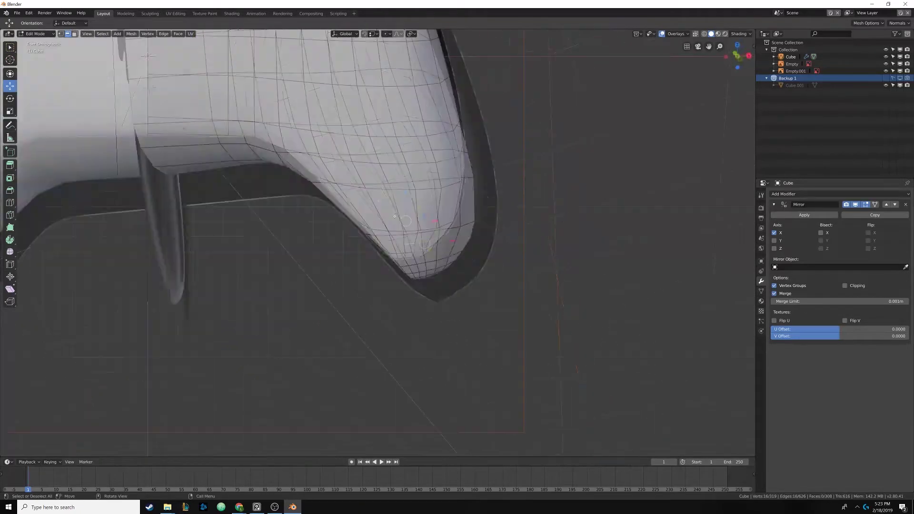
{"action": "key", "text": "Home"}
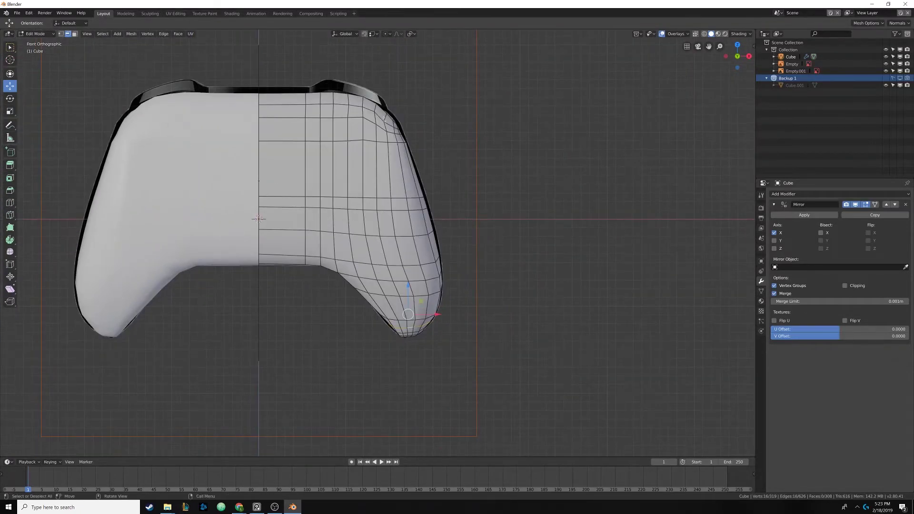
{"action": "left_click", "coordinate": [388, 176], "text": "alt+shift"}
{"action": "key", "text": "x"}
{"action": "left_click", "coordinate": [407, 218]}
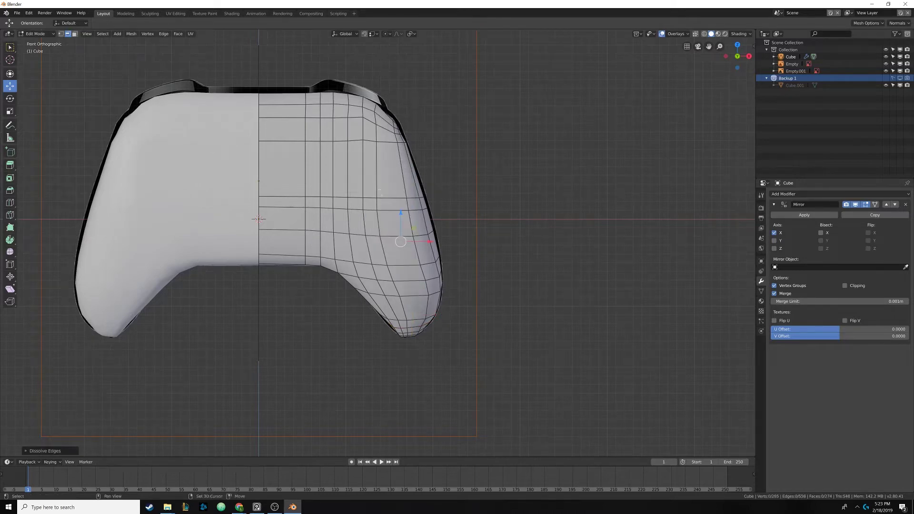
- Dissolve another vertical edge loop closer to the seam, two columns inward from the body's outer section
{"action": "middle_click_drag", "start_coordinate": [408, 218], "coordinate": [415, 220], "text": "shift"}
{"action": "left_click", "coordinate": [353, 167], "text": "alt"}
{"action": "key", "text": "x"}
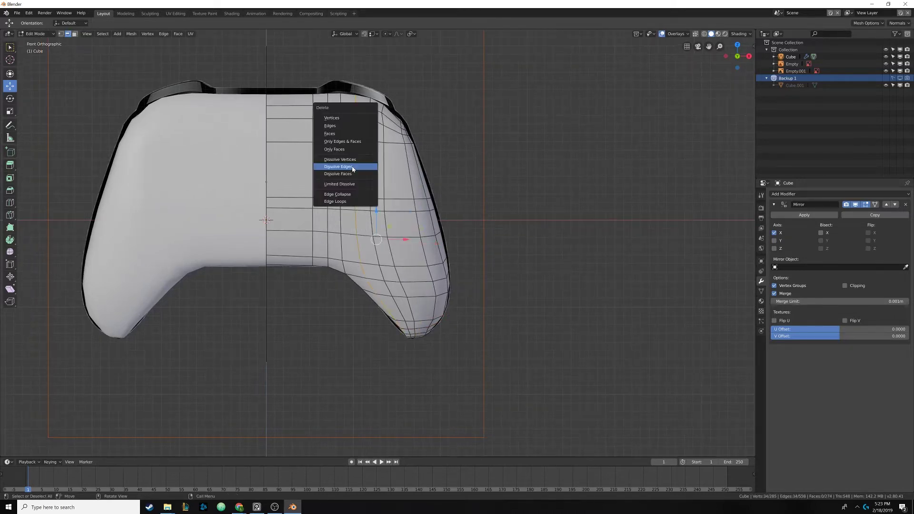
{"action": "left_click", "coordinate": [352, 167]}
- Leave edit mode, set the viewport lighting to MatCap and inspect the body's surface shading
{"action": "middle_click_drag", "start_coordinate": [353, 166], "coordinate": [355, 214], "text": "shift"}
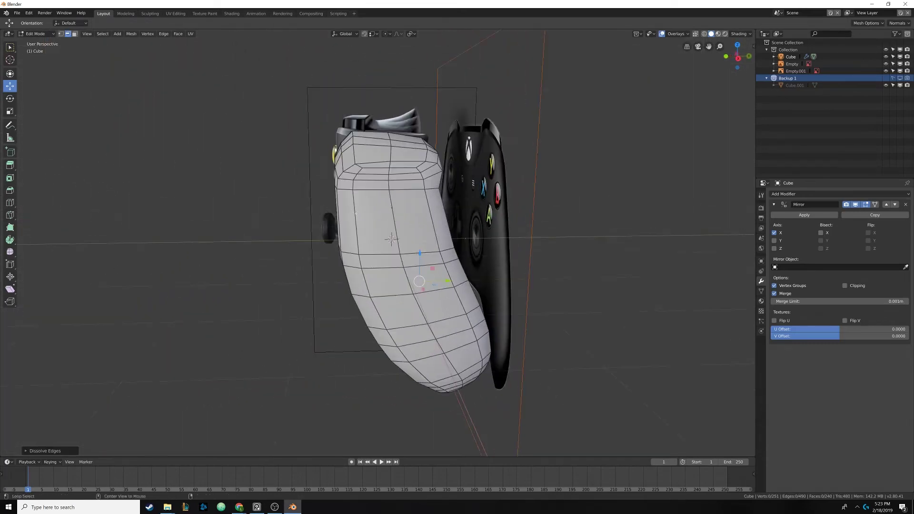
{"action": "middle_click_drag", "start_coordinate": [392, 239], "coordinate": [413, 214]}
{"action": "key", "text": "Tab"}
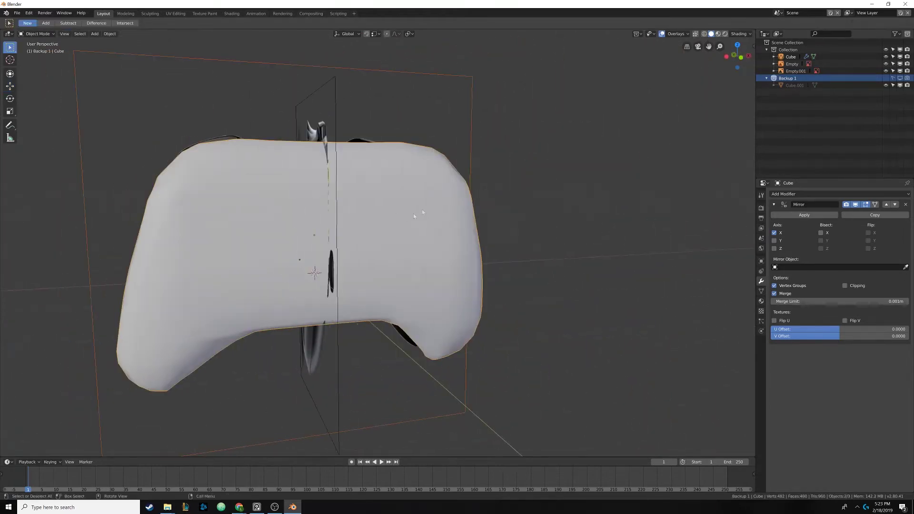
{"action": "left_click", "coordinate": [739, 34]}
{"action": "left_click", "coordinate": [759, 55]}
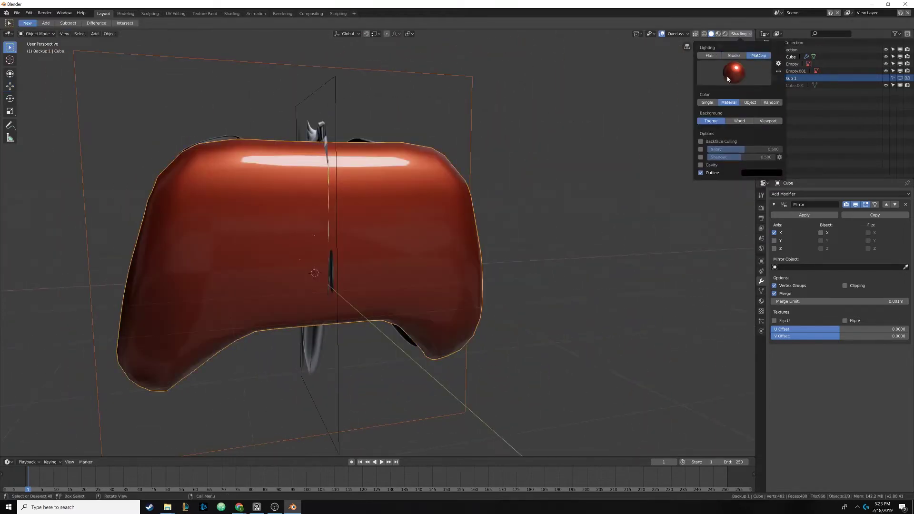
{"action": "mouse_move", "coordinate": [473, 204]}
{"action": "middle_mouse_down"}
{"action": "mouse_move", "coordinate": [474, 155]}
{"action": "mouse_move", "coordinate": [398, 188]}
{"action": "mouse_move", "coordinate": [410, 231]}
{"action": "mouse_move", "coordinate": [395, 186]}
{"action": "mouse_move", "coordinate": [382, 217]}
{"action": "mouse_move", "coordinate": [444, 231]}
{"action": "mouse_move", "coordinate": [435, 168]}
{"action": "mouse_move", "coordinate": [410, 171]}
{"action": "mouse_move", "coordinate": [410, 251]}
{"action": "mouse_move", "coordinate": [410, 241]}
{"action": "mouse_move", "coordinate": [383, 241]}
{"action": "mouse_move", "coordinate": [415, 238]}
{"action": "mouse_move", "coordinate": [357, 239]}
{"action": "mouse_move", "coordinate": [373, 234]}
{"action": "mouse_move", "coordinate": [386, 253]}
{"action": "mouse_move", "coordinate": [362, 224]}
{"action": "mouse_move", "coordinate": [371, 236]}
{"action": "mouse_move", "coordinate": [379, 219]}
{"action": "middle_mouse_up"}
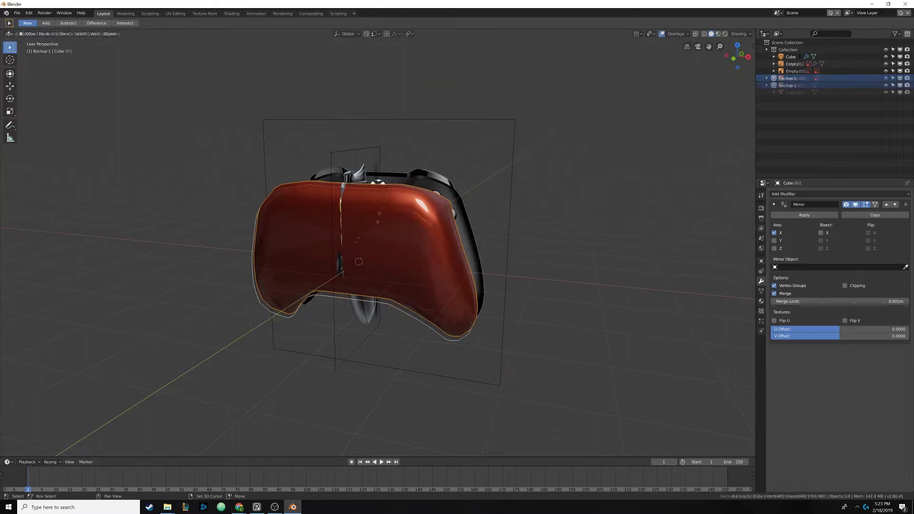
- Duplicate the controller body in place and move the copy into the Backup 1 collection
{"action": "key", "text": "shift+d"}
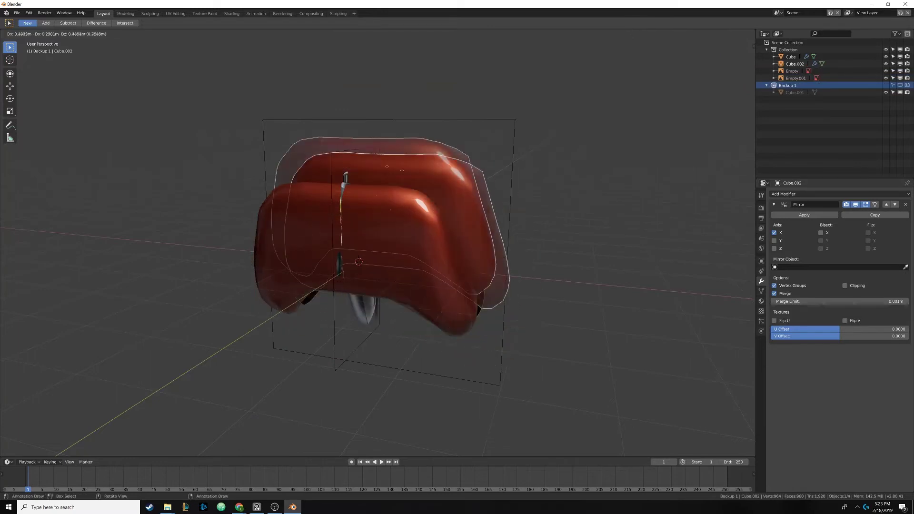
{"action": "right_click", "coordinate": [386, 204]}
{"action": "key", "text": "m"}
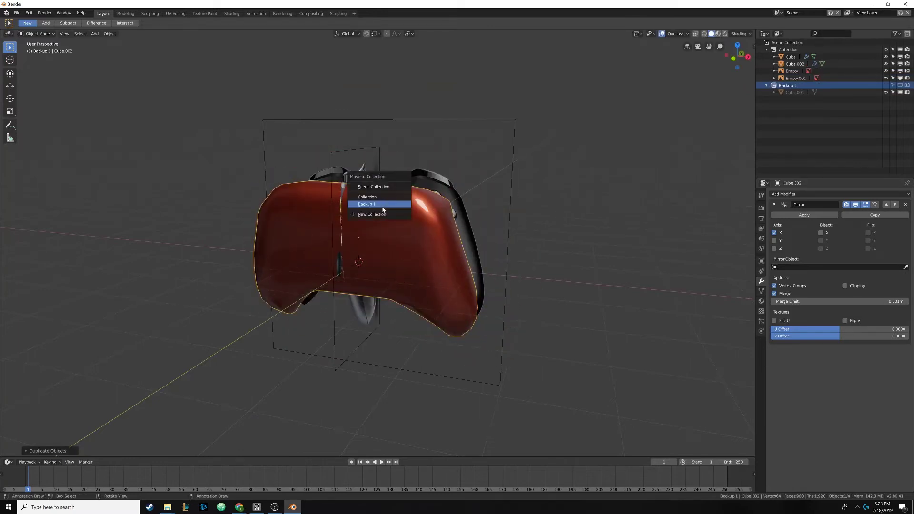
{"action": "left_click", "coordinate": [386, 205]}
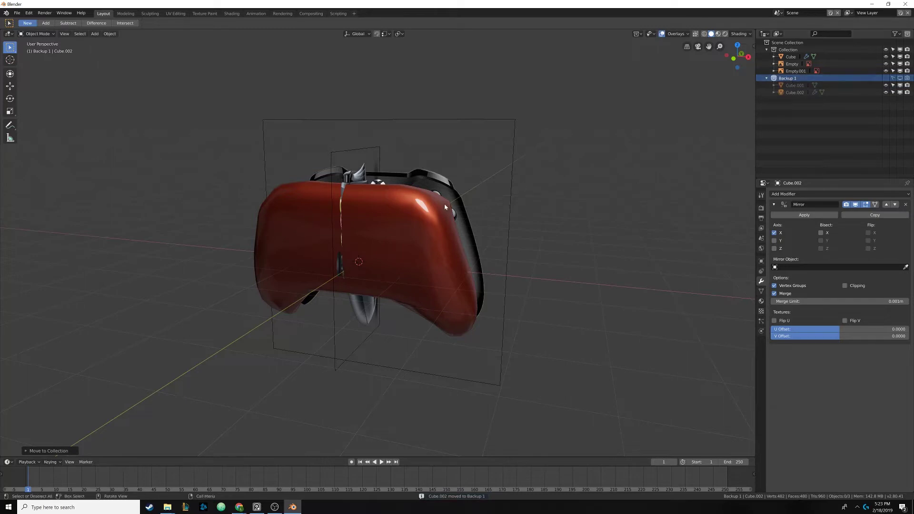
- Try applying the original body's Mirror modifier, inspect the centre seam in edit mode, and undo the application
{"action": "left_click", "coordinate": [404, 217]}
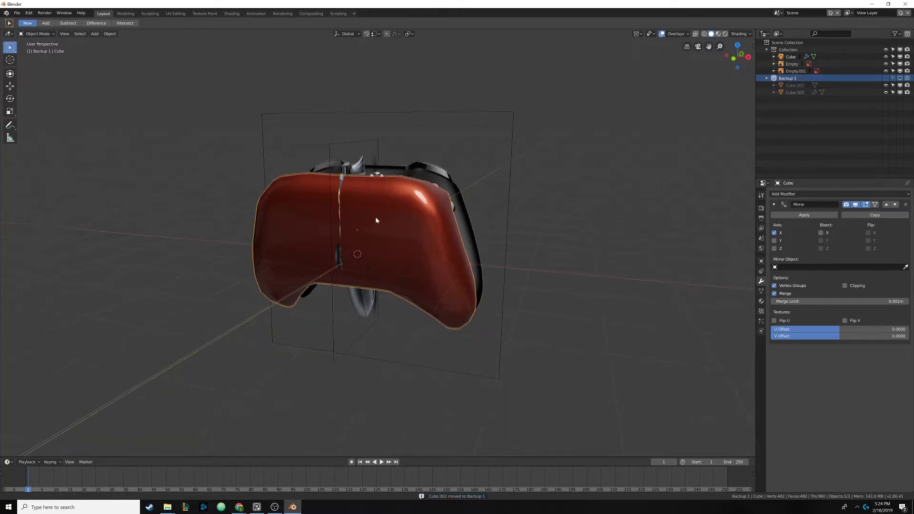
{"action": "left_click", "coordinate": [804, 215]}
{"action": "middle_click_drag", "start_coordinate": [534, 229], "coordinate": [416, 210]}
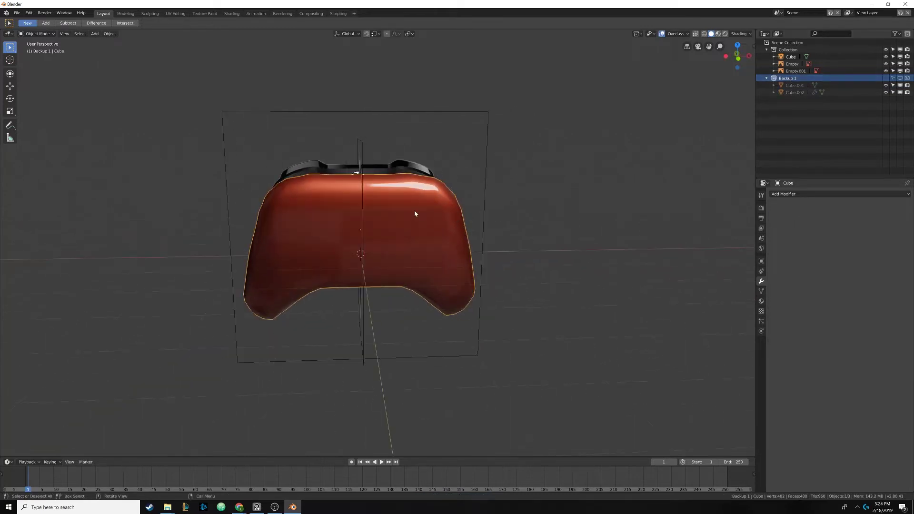
{"action": "key", "text": "Tab"}
{"action": "scroll", "coordinate": [291, 214], "scroll_direction": "up", "scroll_amount": 6}
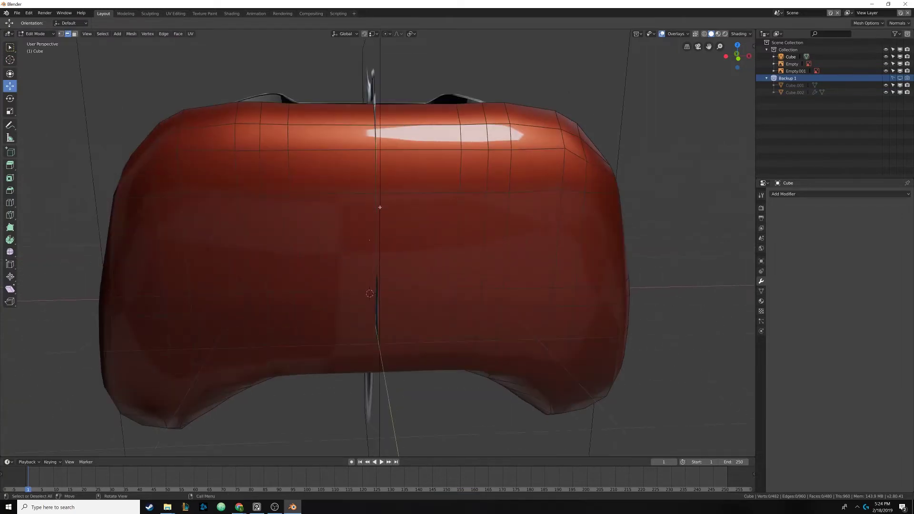
{"action": "middle_click_drag", "start_coordinate": [386, 211], "coordinate": [390, 212]}
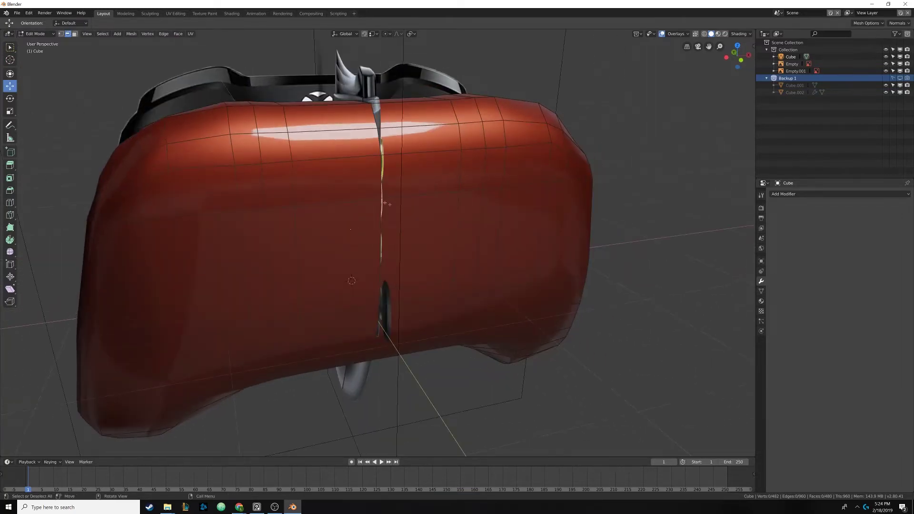
{"action": "key", "text": "ctrl+z"}
{"action": "key", "text": "ctrl+z"}
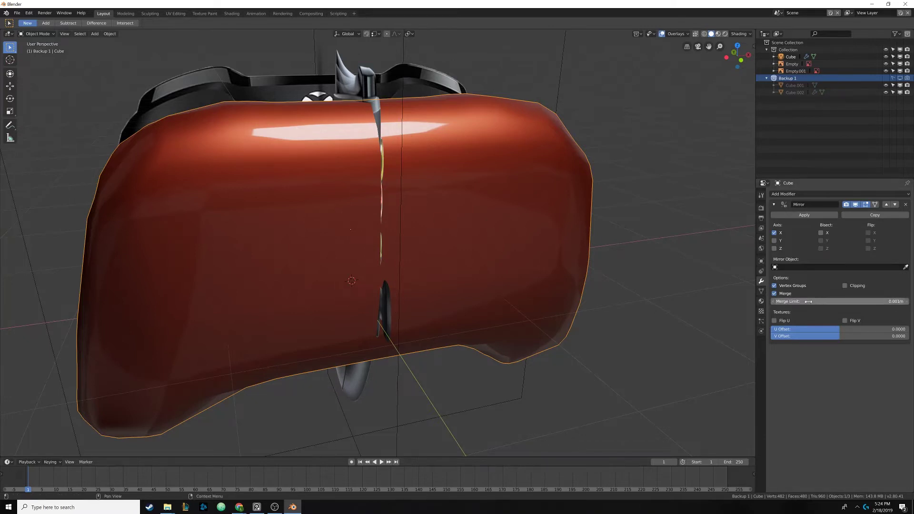
- Raise the body's Mirror merge limit to 0.028 m and apply the modifier
{"action": "left_click_drag", "start_coordinate": [808, 301], "coordinate": [829, 301]}
{"action": "middle_click_drag", "start_coordinate": [417, 189], "coordinate": [406, 191]}
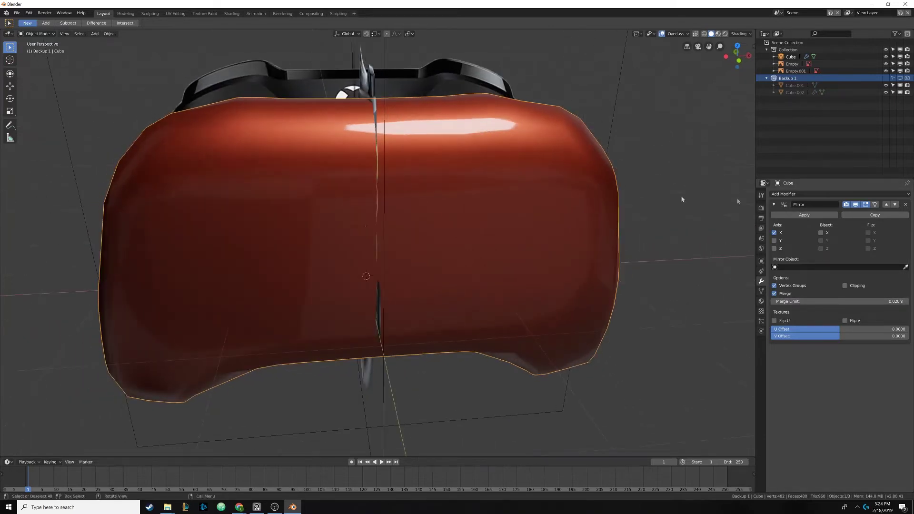
{"action": "left_click", "coordinate": [788, 216]}
{"action": "key", "text": "Tab"}
{"action": "key", "text": "Tab"}
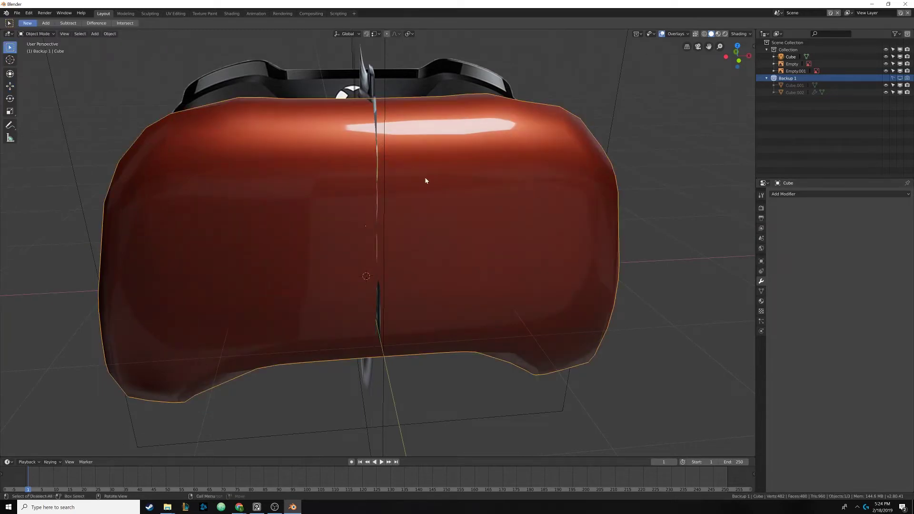
- Isolate the body, inspect a vertex on the centre seam in vertex mode, leave edit mode and unhide the reference images
{"action": "key", "text": "shift+h"}
{"action": "key", "text": "Tab"}
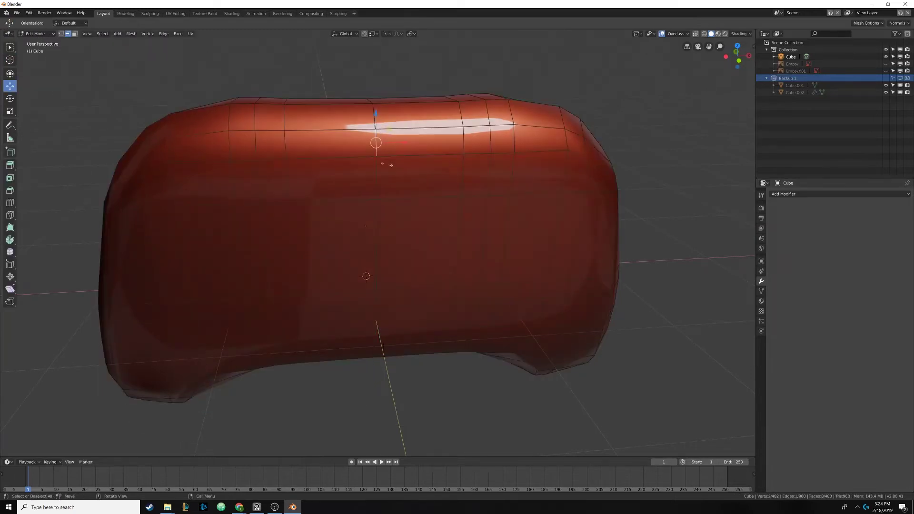
{"action": "left_click", "coordinate": [62, 34]}
{"action": "left_click", "coordinate": [377, 157]}
{"action": "left_click_drag", "start_coordinate": [376, 127], "coordinate": [376, 126]}
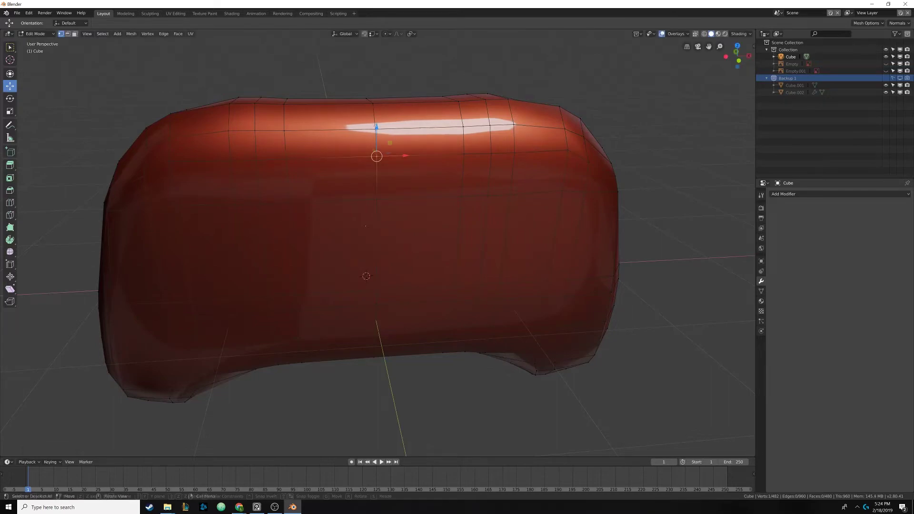
{"action": "middle_click_drag", "start_coordinate": [366, 226], "coordinate": [348, 199]}
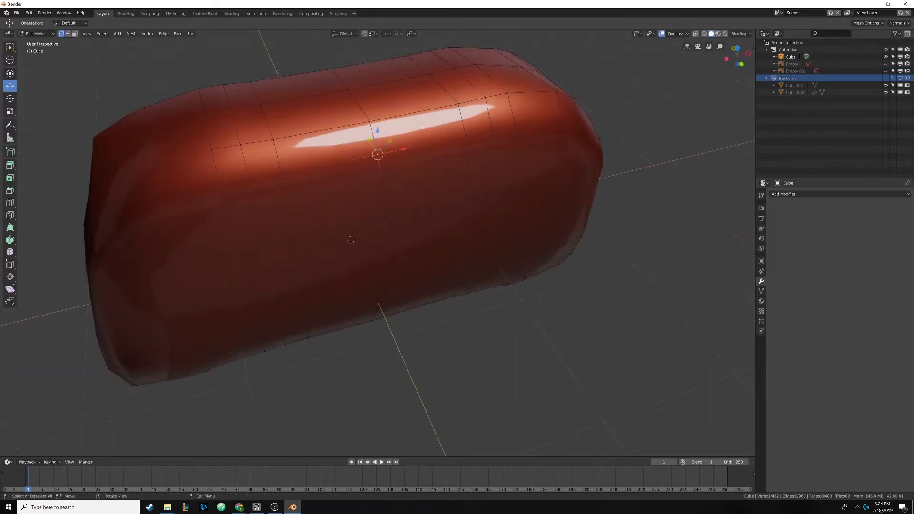
{"action": "middle_click_drag", "start_coordinate": [425, 179], "coordinate": [392, 59], "text": "shift"}
{"action": "key", "text": "Tab"}
{"action": "middle_click_drag", "start_coordinate": [393, 248], "coordinate": [456, 209], "text": "shift"}
{"action": "mouse_move", "coordinate": [457, 209]}
{"action": "middle_mouse_down", "text": "shift"}
{"action": "mouse_move", "coordinate": [420, 220]}
{"action": "mouse_move", "coordinate": [447, 200]}
{"action": "mouse_move", "coordinate": [495, 195]}
{"action": "mouse_move", "coordinate": [439, 196]}
{"action": "mouse_move", "coordinate": [418, 239]}
{"action": "mouse_move", "coordinate": [367, 225]}
{"action": "mouse_move", "coordinate": [433, 243]}
{"action": "mouse_move", "coordinate": [406, 241]}
{"action": "mouse_move", "coordinate": [431, 228]}
{"action": "mouse_move", "coordinate": [383, 235]}
{"action": "mouse_move", "coordinate": [463, 202]}
{"action": "mouse_move", "coordinate": [452, 199]}
{"action": "middle_mouse_up", "text": "shift"}
{"action": "scroll", "coordinate": [419, 220], "scroll_direction": "down", "scroll_amount": 5}
{"action": "key", "text": "alt+h"}
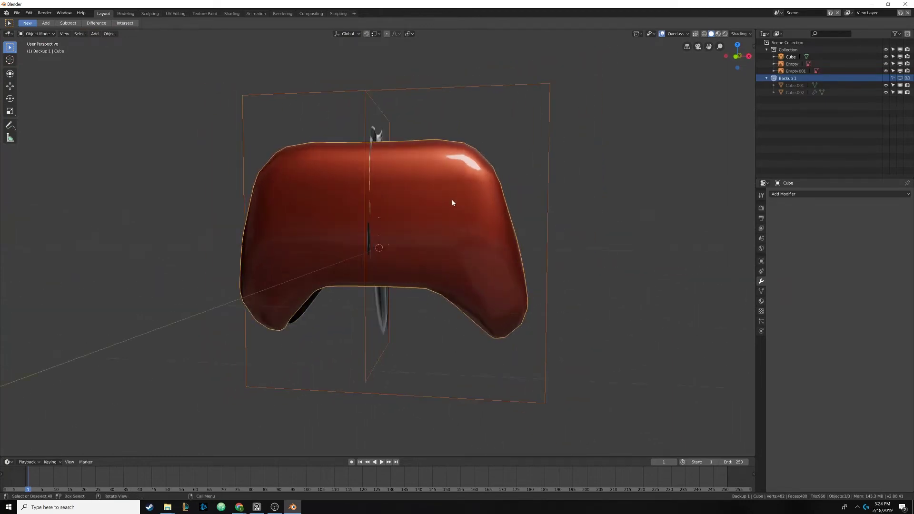
- Compare the body's outline with the front reference in front orthographic wireframe view
{"action": "key", "text": "z"}
{"action": "left_click", "coordinate": [390, 200]}
{"action": "key", "text": "KP_1"}
{"action": "scroll", "coordinate": [386, 195], "scroll_direction": "up", "scroll_amount": 5}
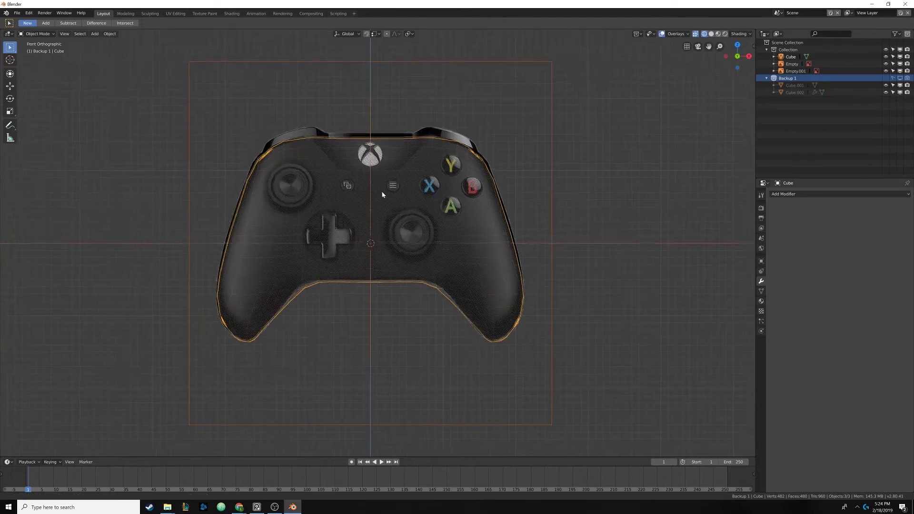
{"action": "middle_click_drag", "start_coordinate": [385, 196], "coordinate": [399, 215], "text": "shift"}
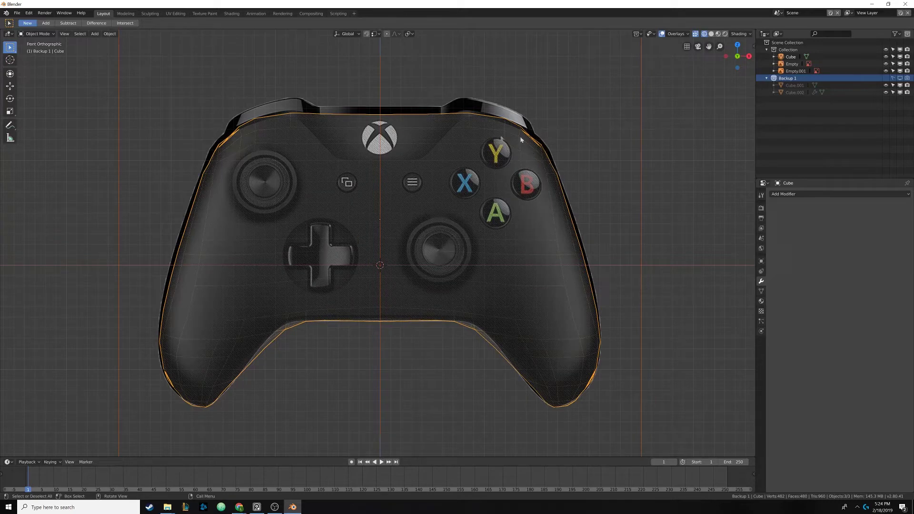
{"action": "middle_click_drag", "start_coordinate": [382, 208], "coordinate": [360, 198], "text": "shift"}
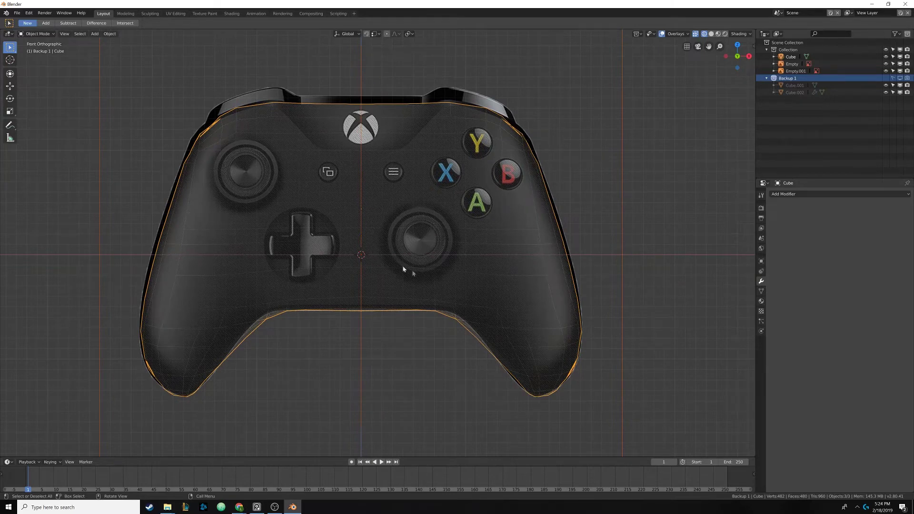
{"action": "middle_click_drag", "start_coordinate": [383, 210], "coordinate": [390, 216], "text": "shift"}
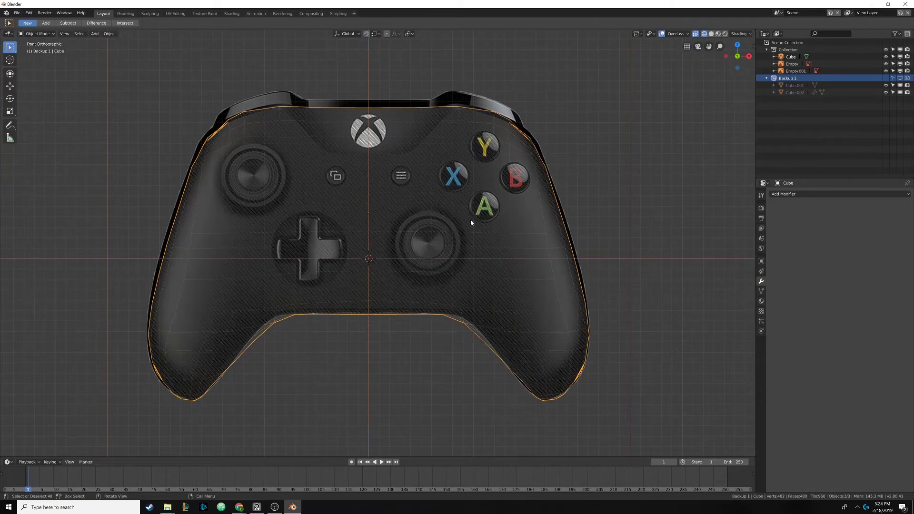
- Examine the face layout in solid edit mode by selecting several differently sized front faces, clear the selection and leave edit mode
{"action": "middle_click_drag", "start_coordinate": [462, 241], "coordinate": [449, 251]}
{"action": "key", "text": "Tab"}
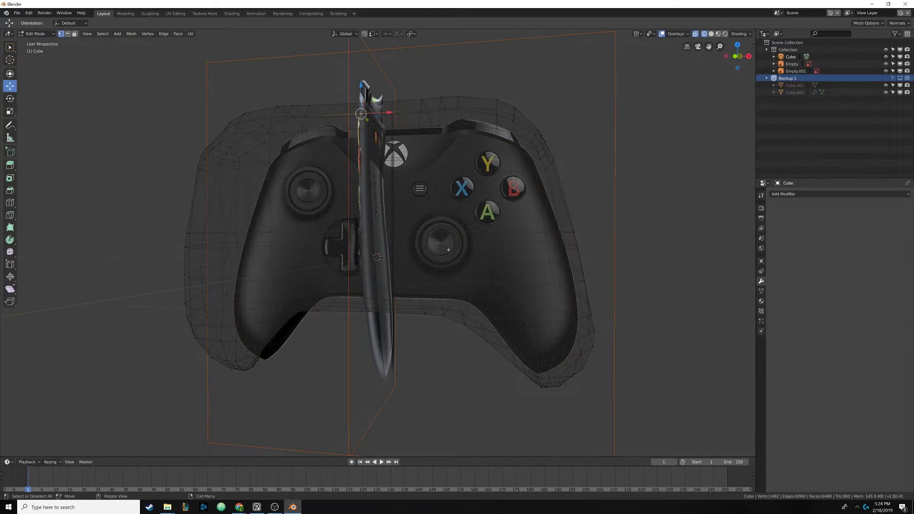
{"action": "key", "text": "z"}
{"action": "left_click", "coordinate": [498, 248]}
{"action": "left_click", "coordinate": [427, 240]}
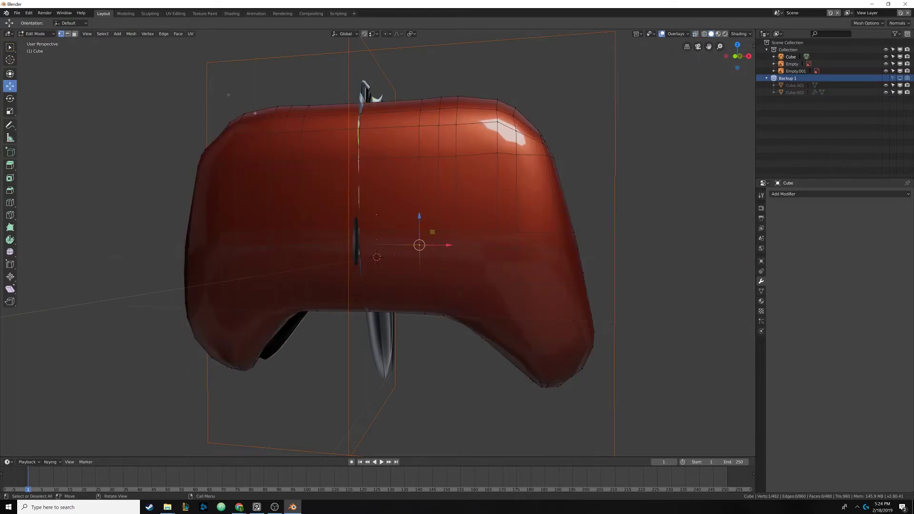
{"action": "left_click", "coordinate": [67, 34]}
{"action": "left_click", "coordinate": [406, 216]}
{"action": "left_click", "coordinate": [393, 238], "text": "shift"}
{"action": "left_click", "coordinate": [476, 193], "text": "shift"}
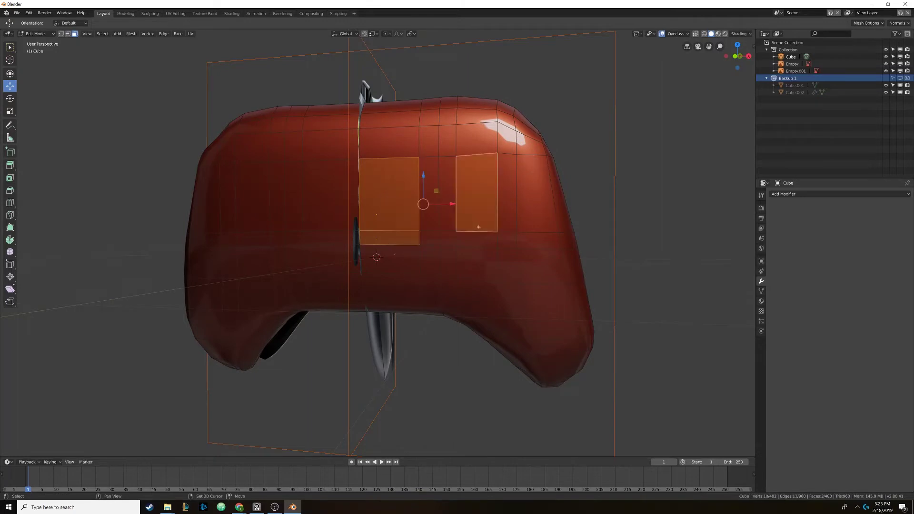
{"action": "left_click", "coordinate": [476, 239], "text": "shift"}
{"action": "left_click", "coordinate": [506, 241], "text": "shift"}
{"action": "left_click", "coordinate": [431, 284], "text": "shift"}
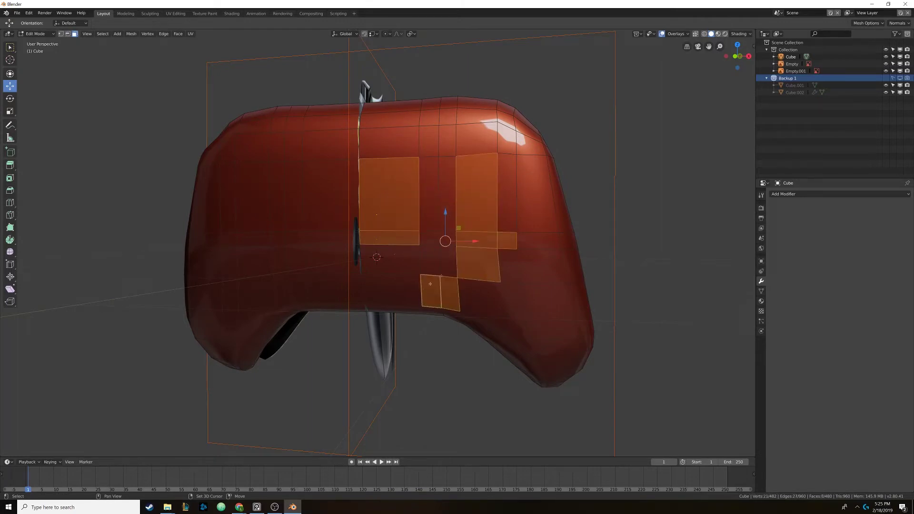
{"action": "key", "text": "alt+a"}
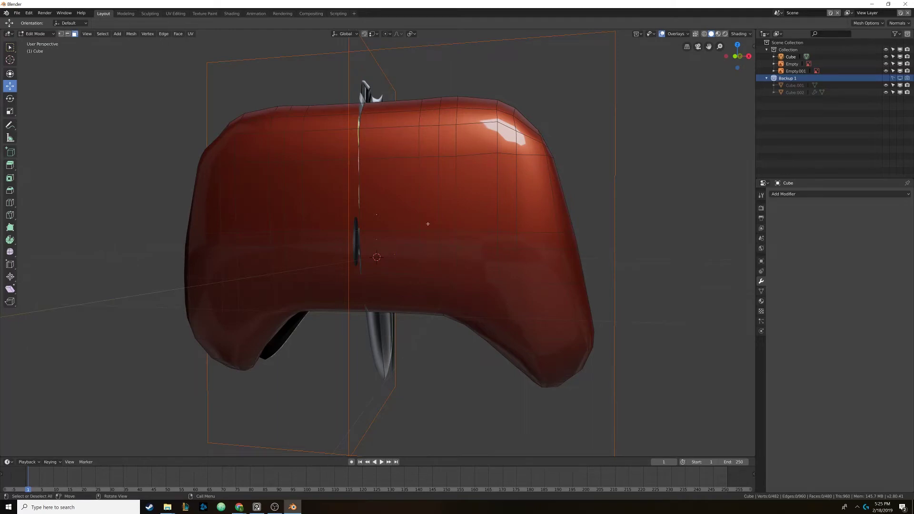
{"action": "middle_click_drag", "start_coordinate": [428, 223], "coordinate": [412, 222]}
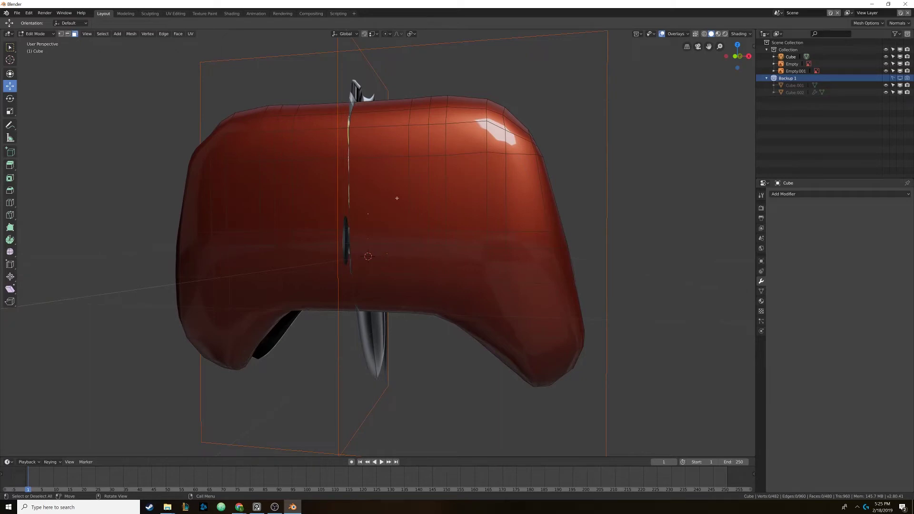
{"action": "key", "text": "Tab"}
{"action": "scroll", "coordinate": [353, 234], "scroll_direction": "down", "scroll_amount": 3}
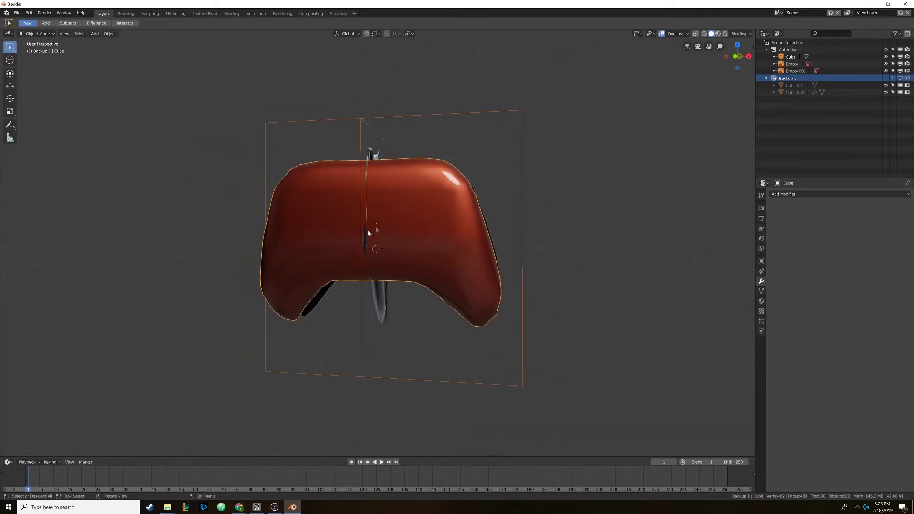
- Add a cylinder mesh at the 3D cursor in front orthographic wireframe view
{"action": "left_click", "coordinate": [400, 208]}
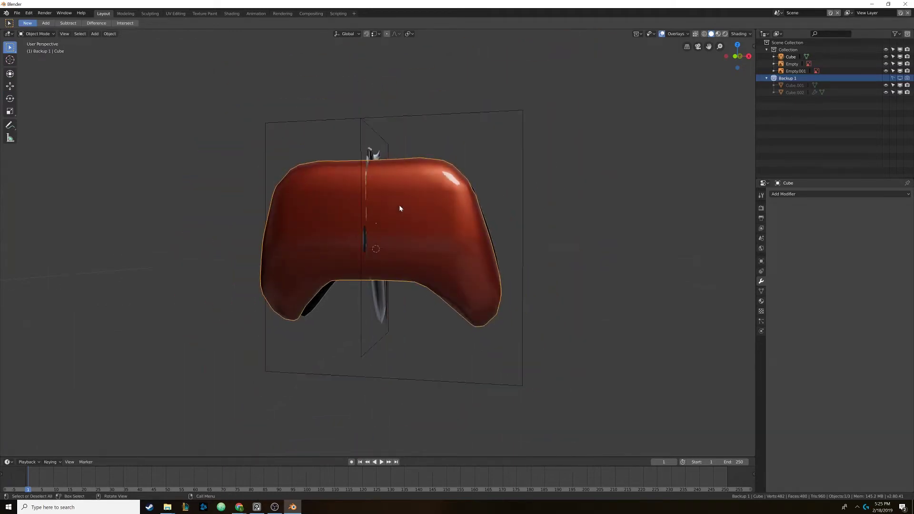
{"action": "key", "text": "KP_1"}
{"action": "key", "text": "KP_Decimal"}
{"action": "key", "text": "z"}
{"action": "left_click", "coordinate": [344, 204]}
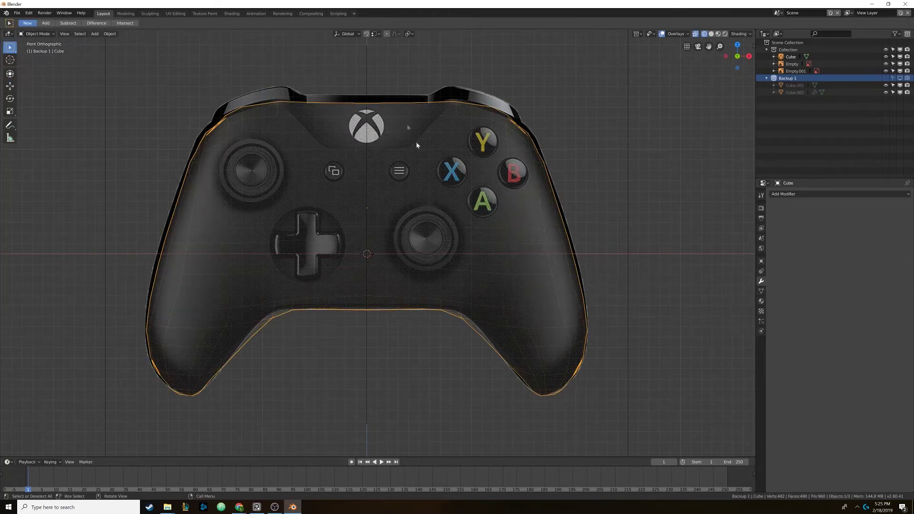
{"action": "key", "text": "shift+a"}
{"action": "mouse_move", "coordinate": [376, 256]}
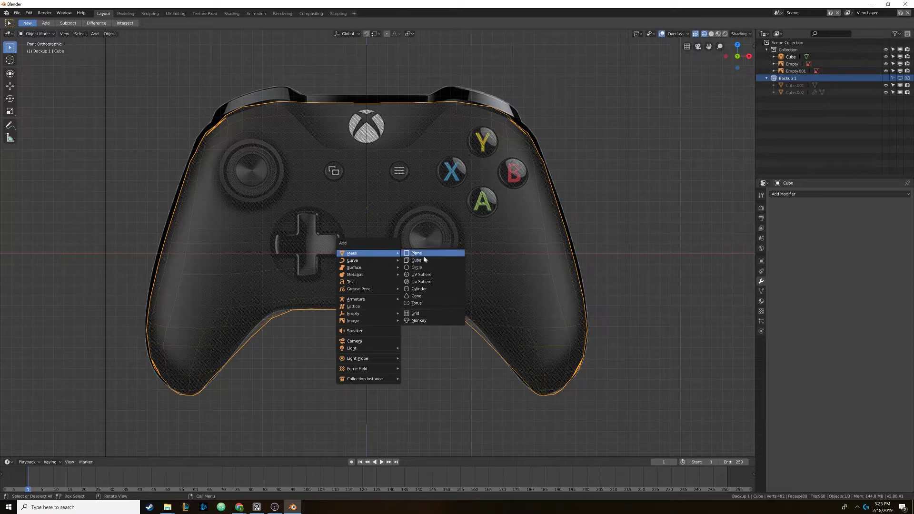
{"action": "left_click", "coordinate": [427, 289]}
{"action": "scroll", "coordinate": [428, 230], "scroll_direction": "down", "scroll_amount": 6}
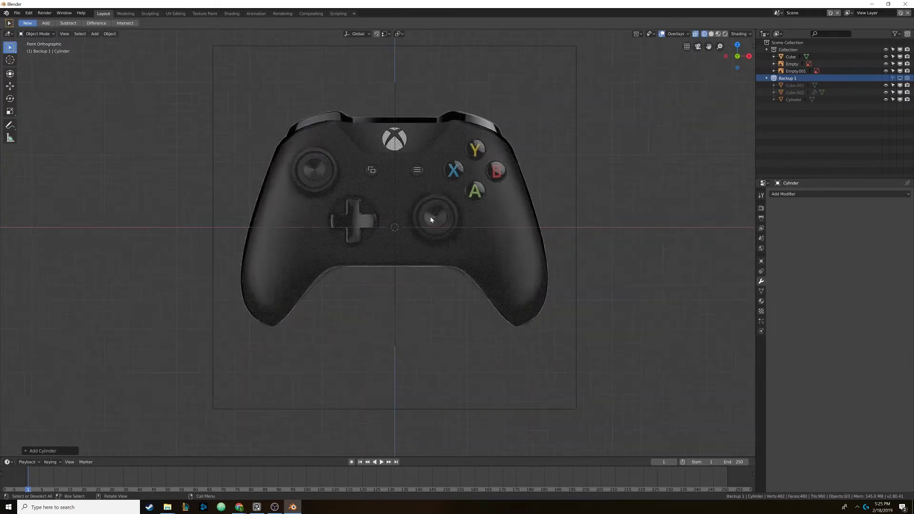
- Look for the new cylinder around the references and delete it from the hidden Backup 1 collection
{"action": "middle_click_drag", "start_coordinate": [427, 231], "coordinate": [363, 237]}
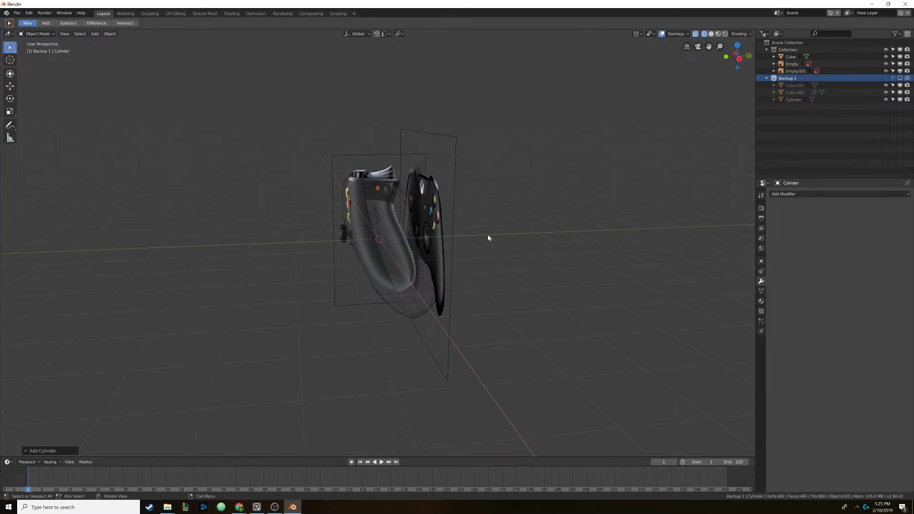
{"action": "key", "text": "z"}
{"action": "left_click", "coordinate": [444, 233]}
{"action": "mouse_move", "coordinate": [444, 232]}
{"action": "middle_mouse_down"}
{"action": "mouse_move", "coordinate": [459, 237]}
{"action": "mouse_move", "coordinate": [401, 244]}
{"action": "mouse_move", "coordinate": [392, 214]}
{"action": "mouse_move", "coordinate": [389, 229]}
{"action": "mouse_move", "coordinate": [431, 216]}
{"action": "mouse_move", "coordinate": [403, 215]}
{"action": "mouse_move", "coordinate": [387, 227]}
{"action": "mouse_move", "coordinate": [387, 209]}
{"action": "mouse_move", "coordinate": [395, 224]}
{"action": "mouse_move", "coordinate": [439, 208]}
{"action": "mouse_move", "coordinate": [363, 214]}
{"action": "mouse_move", "coordinate": [381, 237]}
{"action": "middle_mouse_up"}
{"action": "key", "text": "z"}
{"action": "left_click", "coordinate": [369, 219]}
{"action": "left_click", "coordinate": [407, 212]}
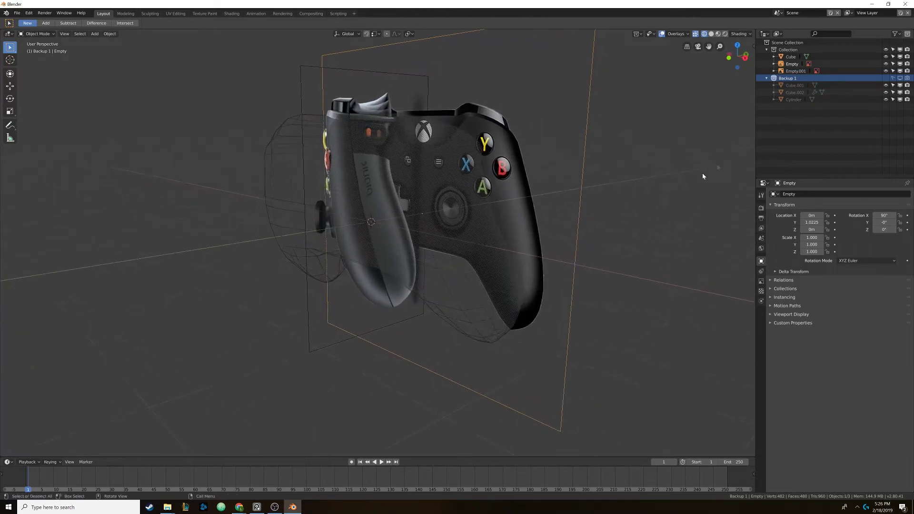
{"action": "left_click", "coordinate": [794, 100]}
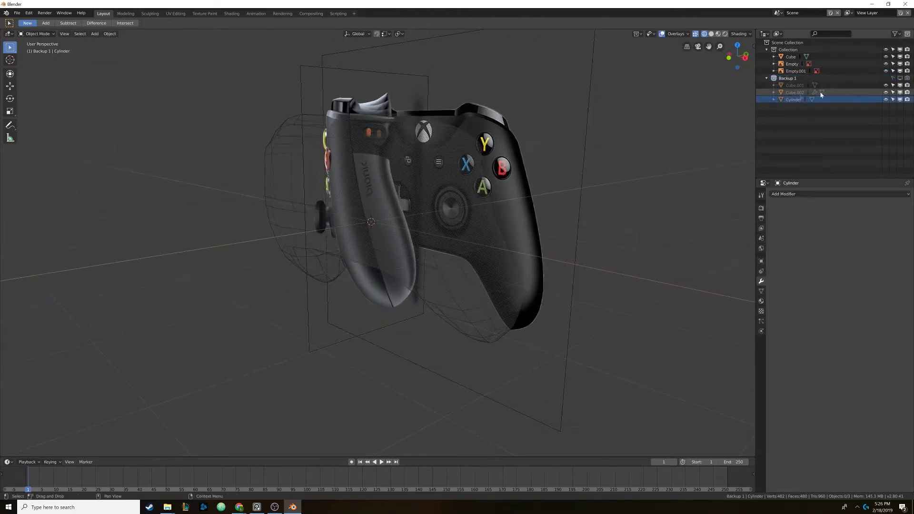
{"action": "right_click", "coordinate": [796, 100]}
{"action": "left_click", "coordinate": [781, 129]}
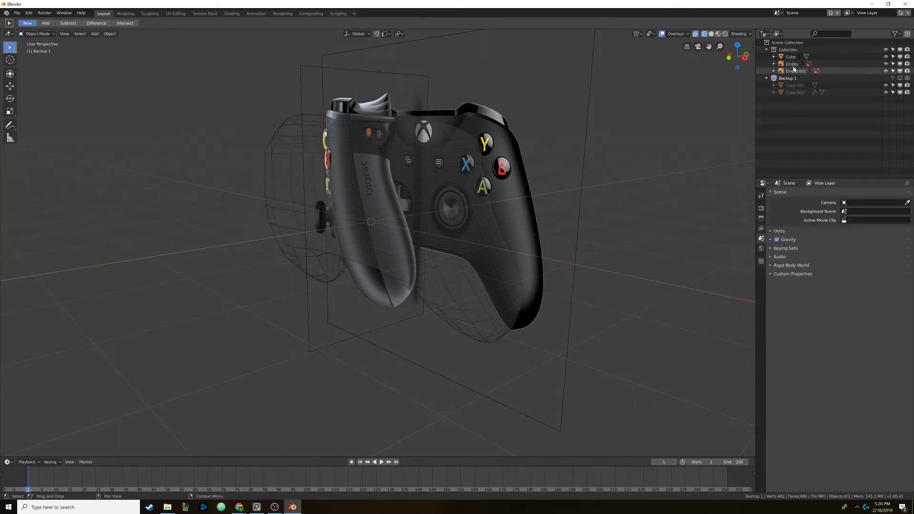
- Add a cylinder mesh at the 3D cursor in the main Collection and display the scene in solid shading
{"action": "left_click", "coordinate": [790, 50]}
{"action": "middle_click_drag", "start_coordinate": [443, 162], "coordinate": [463, 162]}
{"action": "scroll", "coordinate": [463, 162], "scroll_direction": "down", "scroll_amount": 2}
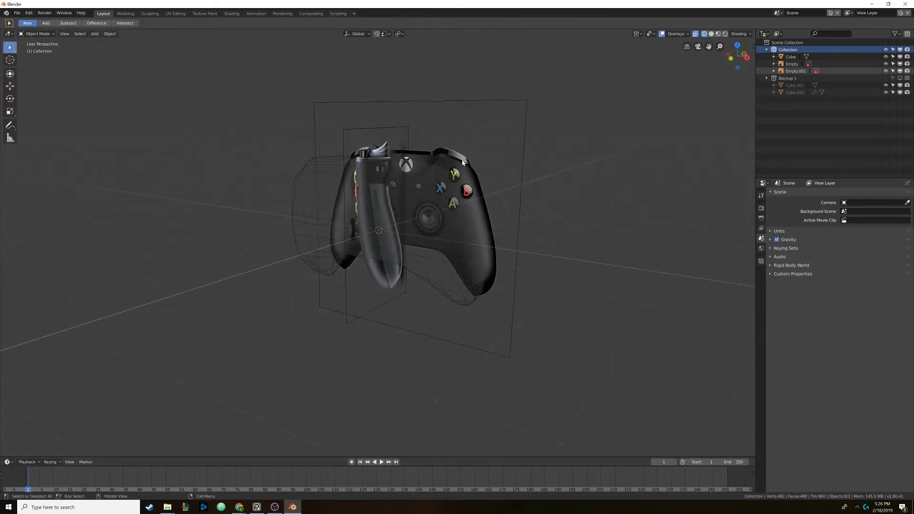
{"action": "key", "text": "shift+a"}
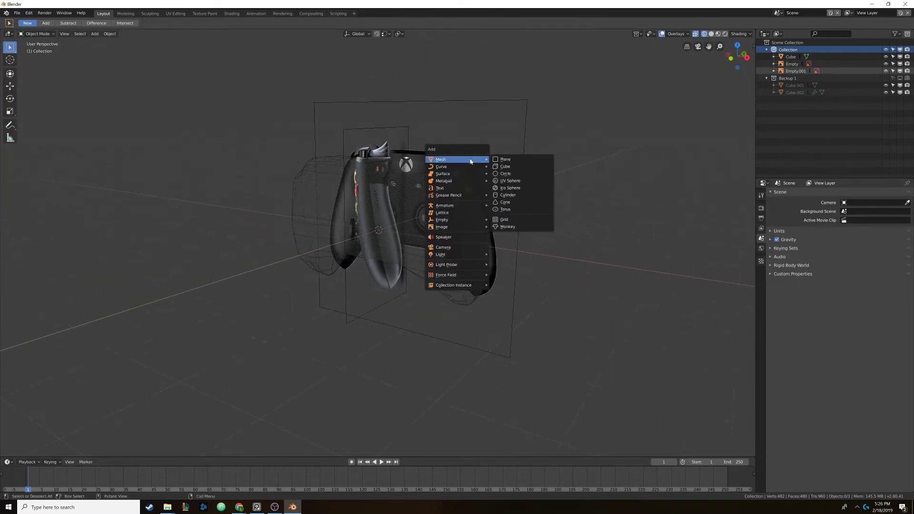
{"action": "left_click", "coordinate": [507, 195]}
{"action": "middle_click_drag", "start_coordinate": [416, 218], "coordinate": [392, 236], "text": "shift"}
{"action": "key", "text": "z"}
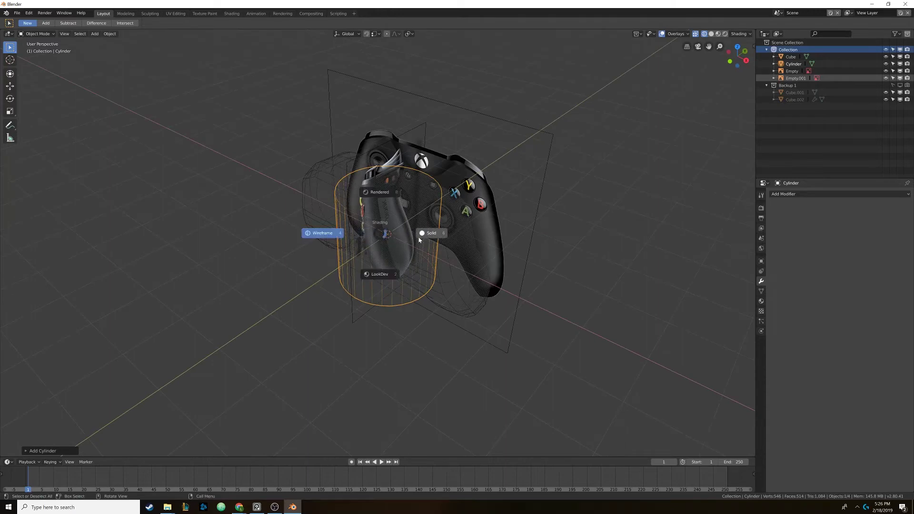
{"action": "left_click", "coordinate": [367, 219]}
{"action": "scroll", "coordinate": [366, 229], "scroll_direction": "up", "scroll_amount": 5}
{"action": "middle_click_drag", "start_coordinate": [360, 241], "coordinate": [231, 337]}
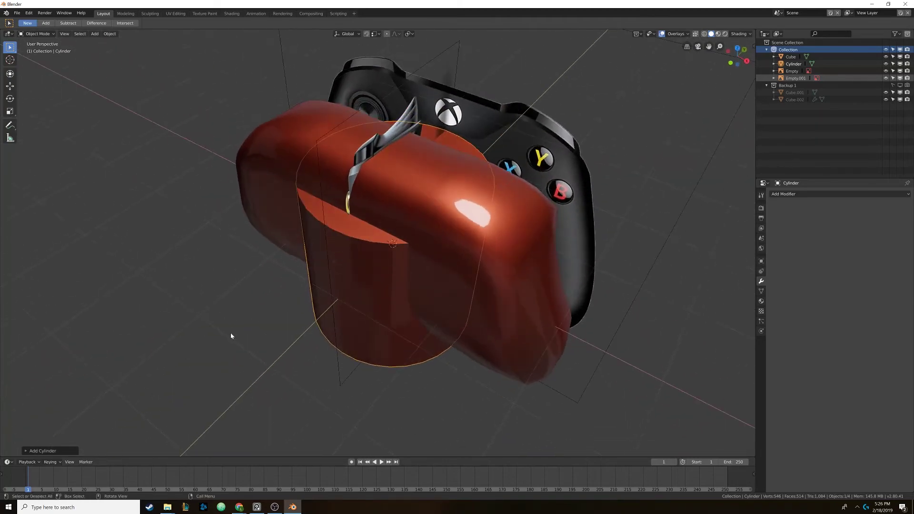
- Set the new cylinder's cap fill type to Nothing so both ends are open
{"action": "left_click", "coordinate": [40, 450]}
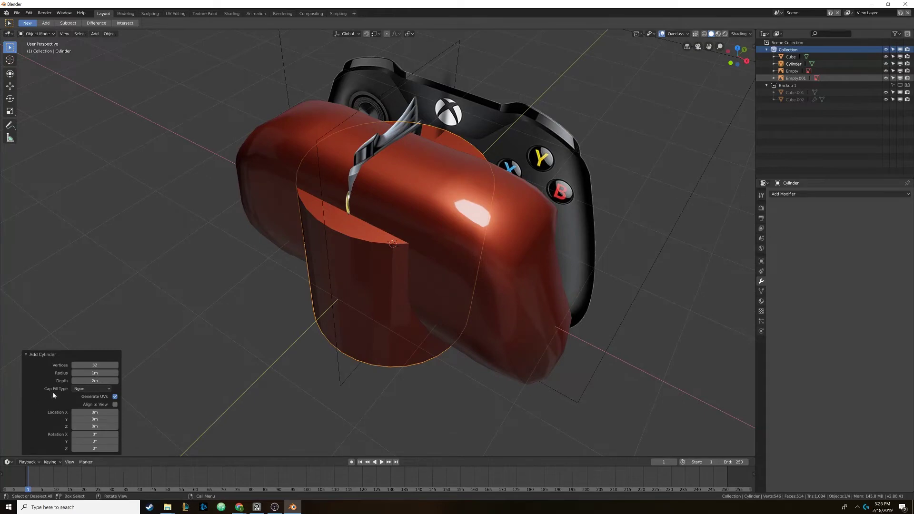
{"action": "left_click", "coordinate": [82, 389]}
{"action": "left_click", "coordinate": [87, 381]}
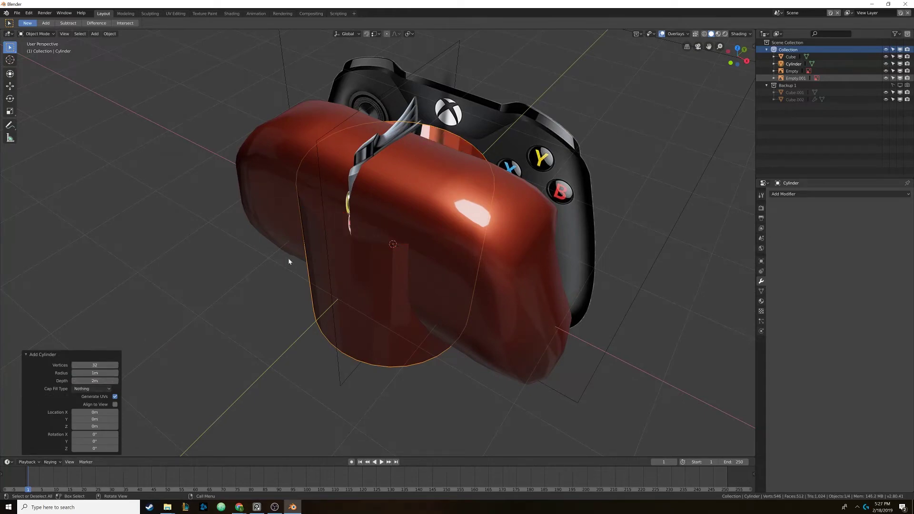
{"action": "middle_click_drag", "start_coordinate": [287, 262], "coordinate": [259, 309]}
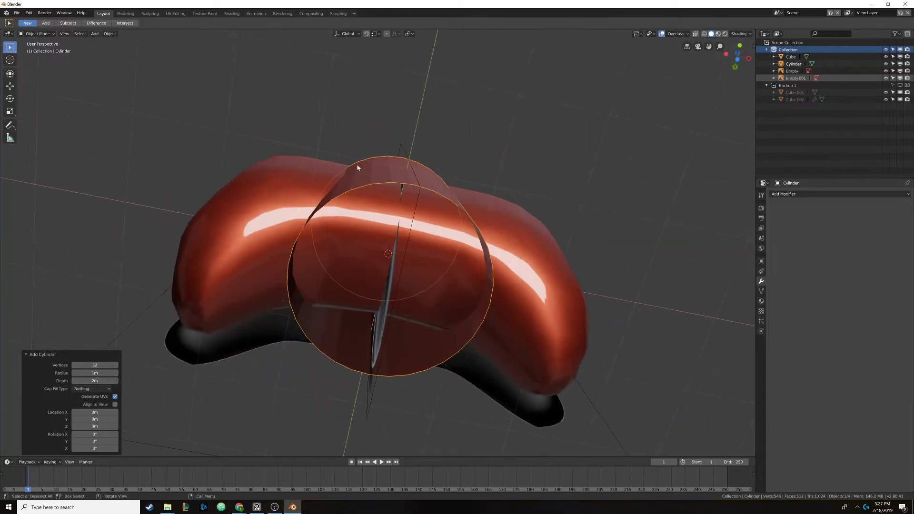
- Move the cylinder along the Y axis until it sits clear in front of the controller body
{"action": "middle_click_drag", "start_coordinate": [254, 276], "coordinate": [376, 271]}
{"action": "scroll", "coordinate": [320, 288], "scroll_direction": "down", "scroll_amount": 3}
{"action": "key", "text": "g"}
{"action": "key", "text": "y"}
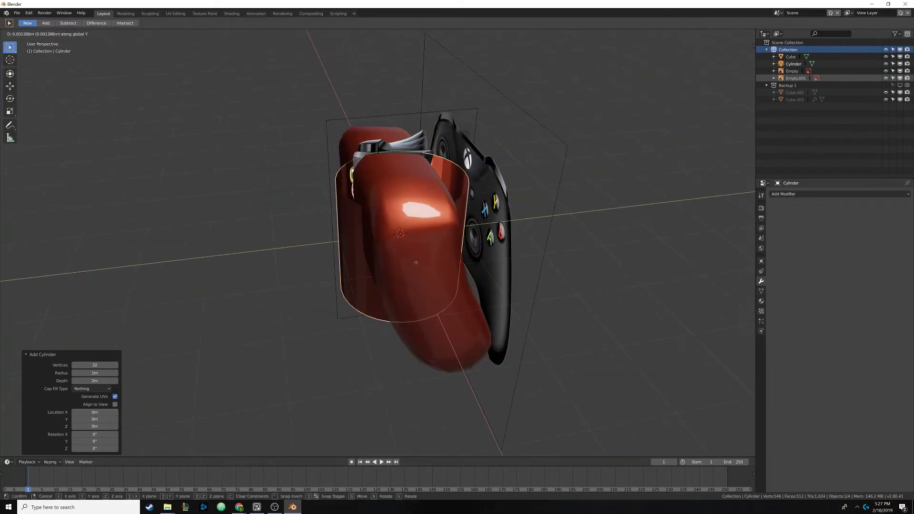
{"action": "left_click", "coordinate": [273, 285]}
{"action": "middle_click_drag", "start_coordinate": [272, 285], "coordinate": [347, 316]}
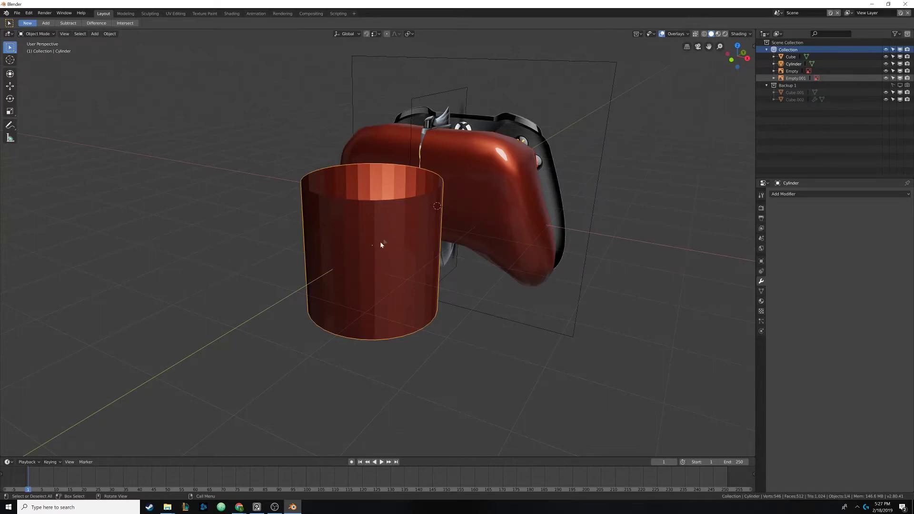
- Rotate the cylinder 90° about the X axis so its open end faces the front
{"action": "middle_click_drag", "start_coordinate": [380, 247], "coordinate": [347, 242]}
{"action": "key", "text": "r"}
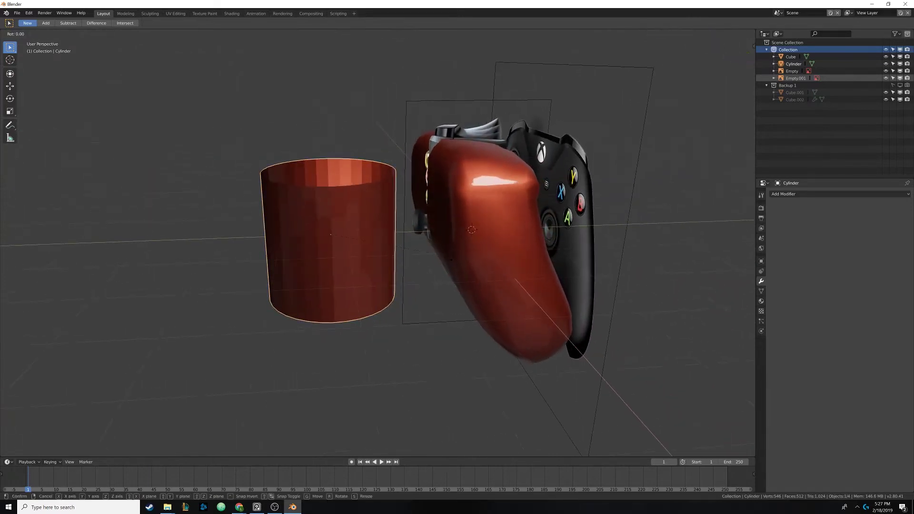
{"action": "key", "text": "x"}
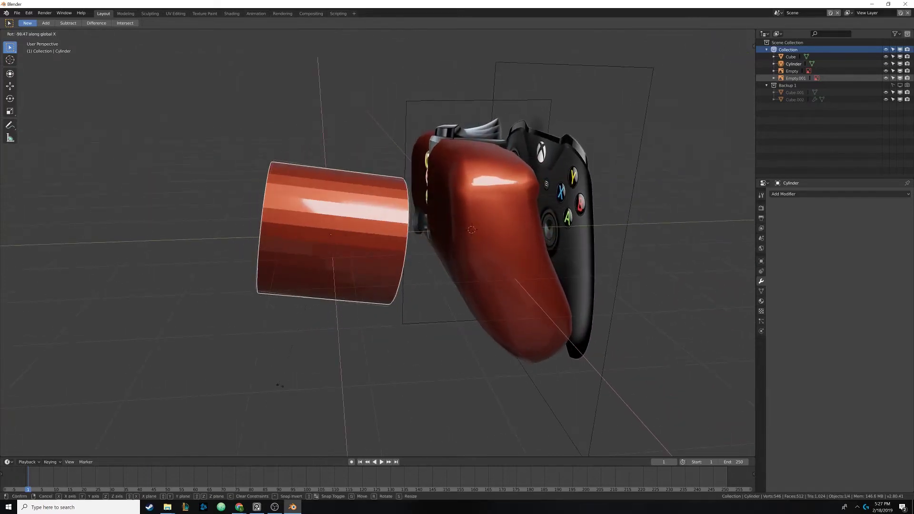
{"action": "type", "text": "90"}
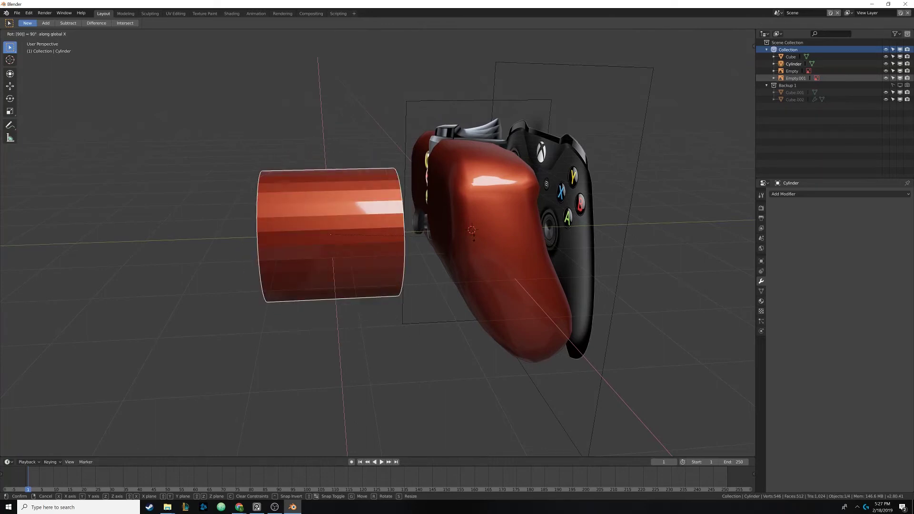
{"action": "key", "text": "Return"}
{"action": "middle_click_drag", "start_coordinate": [465, 257], "coordinate": [326, 294]}
- Scale the cylinder's whole mesh down uniformly in edit mode
{"action": "key", "text": "Tab"}
{"action": "key", "text": "s"}
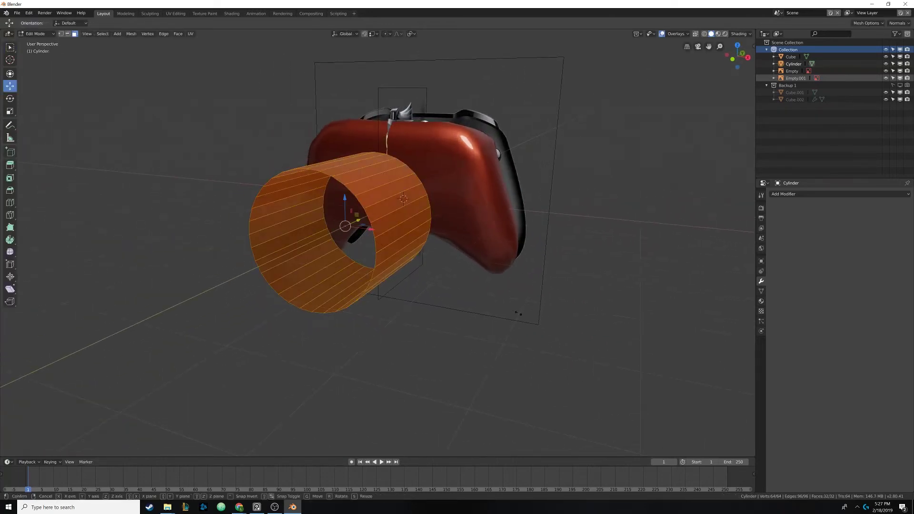
{"action": "left_click", "coordinate": [350, 257]}
{"action": "key", "text": "Tab"}
{"action": "middle_click_drag", "start_coordinate": [349, 256], "coordinate": [401, 271]}
- Scale the cylinder's mesh down along the Y axis in edit mode to make it a short ring
{"action": "key", "text": "Tab"}
{"action": "scroll", "coordinate": [366, 278], "scroll_direction": "up", "scroll_amount": 3}
{"action": "key", "text": "s"}
{"action": "key", "text": "y"}
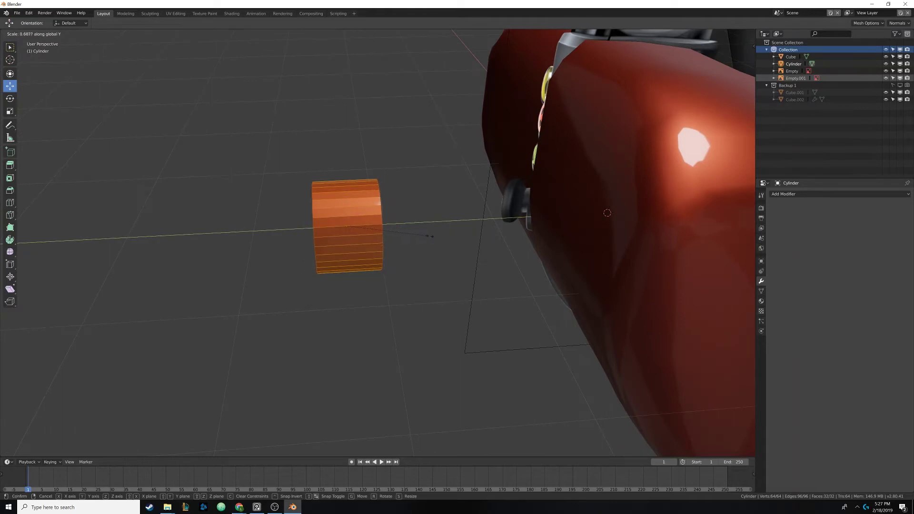
{"action": "left_click", "coordinate": [392, 234]}
{"action": "key", "text": "Tab"}
{"action": "middle_click_drag", "start_coordinate": [351, 261], "coordinate": [363, 280]}
- Compare the ring with the thumbsticks on the references in right and front orthographic wireframe views
{"action": "key", "text": "KP_3"}
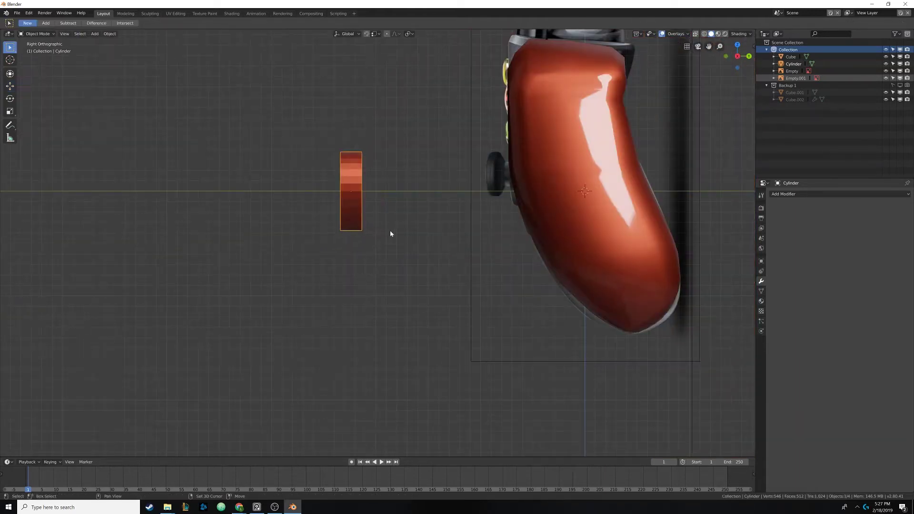
{"action": "key", "text": "z"}
{"action": "left_click", "coordinate": [275, 253]}
{"action": "scroll", "coordinate": [333, 284], "scroll_direction": "up", "scroll_amount": 3}
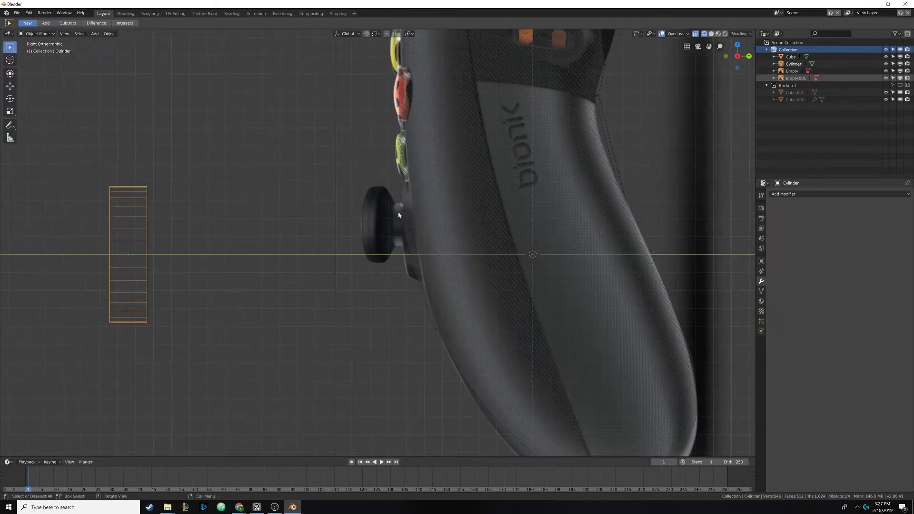
{"action": "key", "text": "KP_1"}
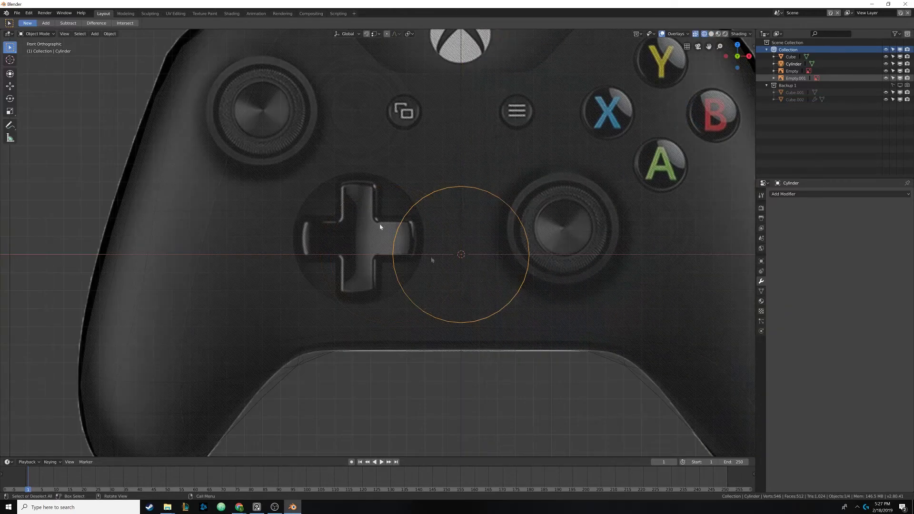
- Examine the shape of the thumbsticks and their surrounding sockets in the angled controller reference photo
{"action": "right_click_drag", "start_coordinate": [913, 405], "coordinate": [351, 340]}
{"action": "scroll", "coordinate": [405, 314], "scroll_direction": "down", "scroll_amount": 4}
{"action": "middle_click_drag", "start_coordinate": [473, 303], "coordinate": [460, 387]}
{"action": "scroll", "coordinate": [460, 375], "scroll_direction": "up", "scroll_amount": 3}
{"action": "middle_click_drag", "start_coordinate": [448, 312], "coordinate": [453, 387]}
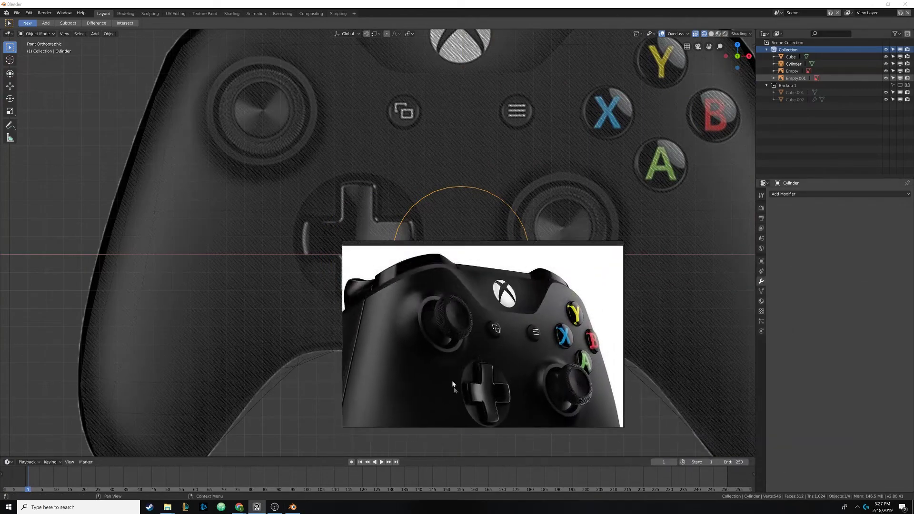
{"action": "scroll", "coordinate": [441, 361], "scroll_direction": "up", "scroll_amount": 1}
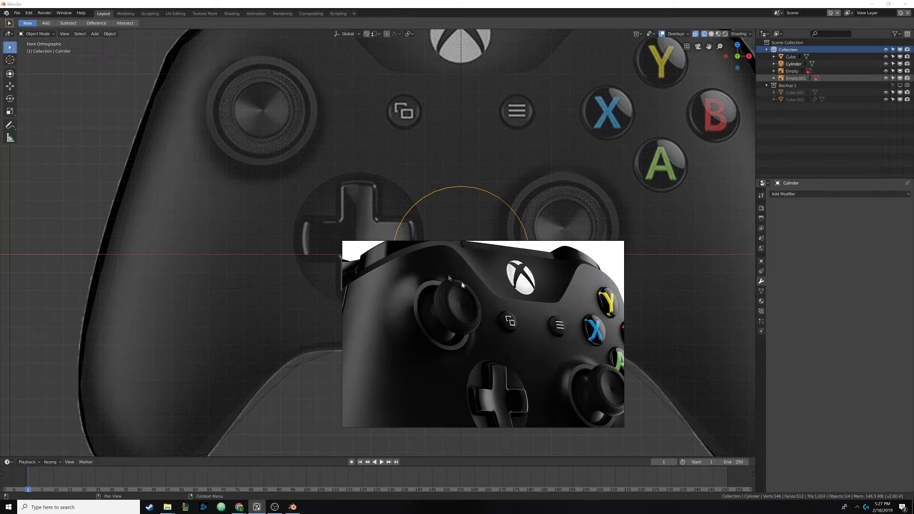
{"action": "middle_click_drag", "start_coordinate": [555, 399], "coordinate": [480, 353]}
{"action": "scroll", "coordinate": [470, 327], "scroll_direction": "up", "scroll_amount": 2}
{"action": "middle_click_drag", "start_coordinate": [512, 379], "coordinate": [492, 356]}
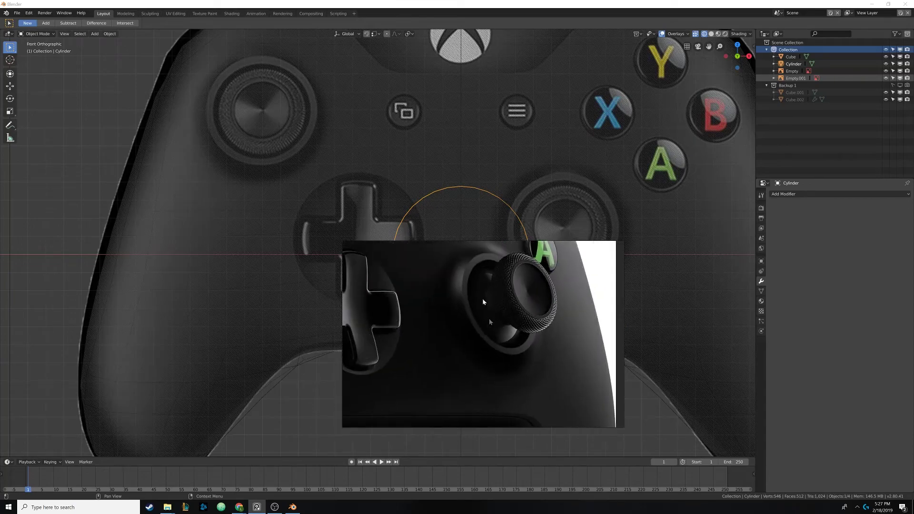
{"action": "right_click_drag", "start_coordinate": [433, 334], "coordinate": [913, 376]}
- In solid shading, select the ring's rear edge loop in edit mode and move it -0.0964 m along Y
{"action": "middle_click_drag", "start_coordinate": [553, 310], "coordinate": [499, 330]}
{"action": "scroll", "coordinate": [499, 331], "scroll_direction": "down", "scroll_amount": 4}
{"action": "mouse_move", "coordinate": [420, 320]}
{"action": "middle_mouse_down", "text": "shift"}
{"action": "mouse_move", "coordinate": [483, 316]}
{"action": "mouse_move", "coordinate": [463, 318]}
{"action": "middle_mouse_up", "text": "shift"}
{"action": "key", "text": "z"}
{"action": "left_click", "coordinate": [488, 316]}
{"action": "key", "text": "Tab"}
{"action": "scroll", "coordinate": [391, 299], "scroll_direction": "up", "scroll_amount": 4}
{"action": "key", "text": "alt+a"}
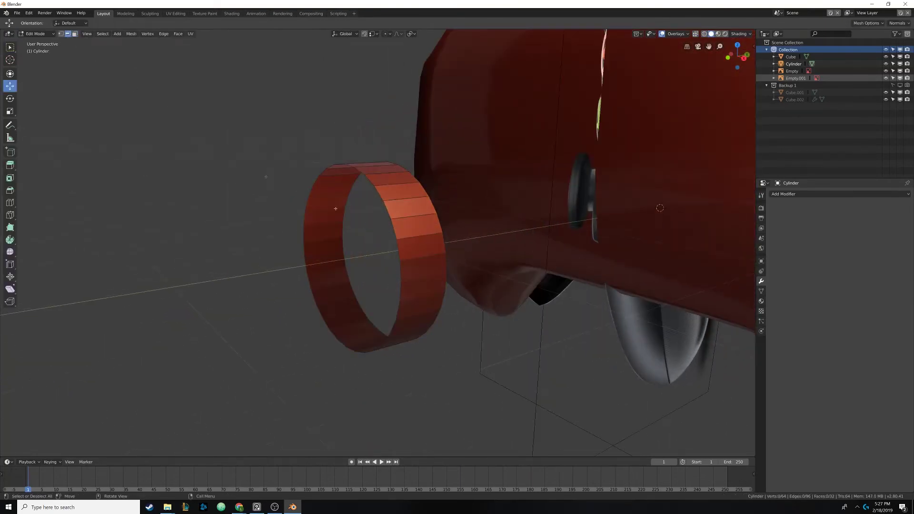
{"action": "left_click", "coordinate": [381, 213], "text": "alt"}
{"action": "middle_click_drag", "start_coordinate": [382, 213], "coordinate": [417, 232]}
{"action": "key", "text": "g"}
{"action": "key", "text": "y"}
{"action": "left_click", "coordinate": [370, 243]}
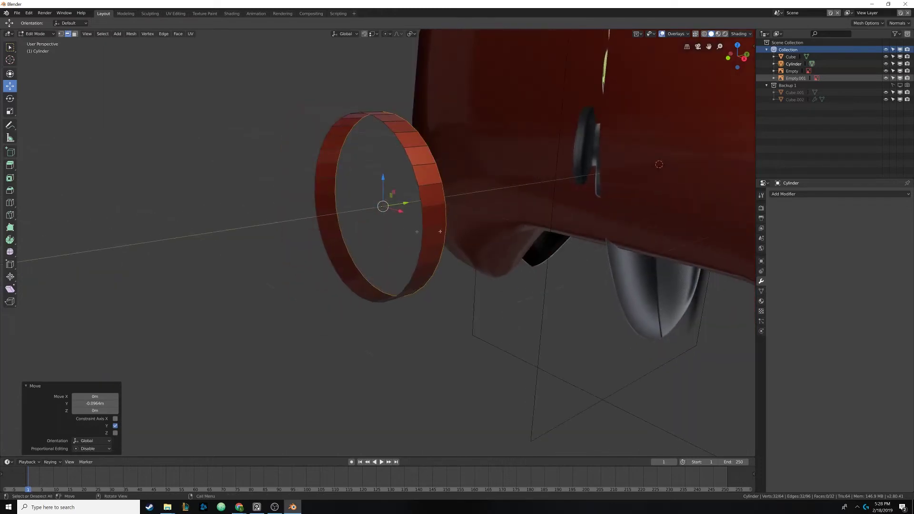
- Scale the rear edge loop up by 1.216 and move it 0.0479 m along Y
{"action": "key", "text": "s"}
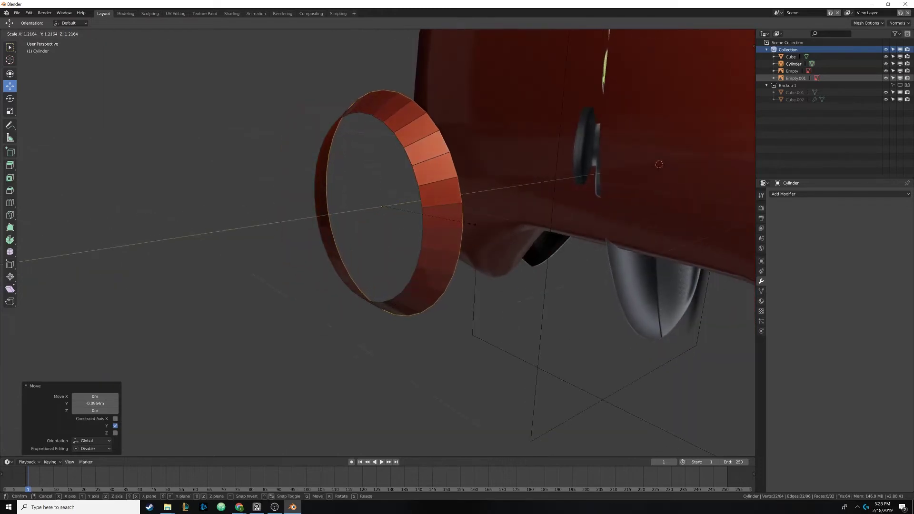
{"action": "left_click", "coordinate": [474, 223]}
{"action": "mouse_move", "coordinate": [474, 224]}
{"action": "middle_mouse_down"}
{"action": "mouse_move", "coordinate": [487, 215]}
{"action": "mouse_move", "coordinate": [458, 217]}
{"action": "middle_mouse_up"}
{"action": "key", "text": "g"}
{"action": "key", "text": "y"}
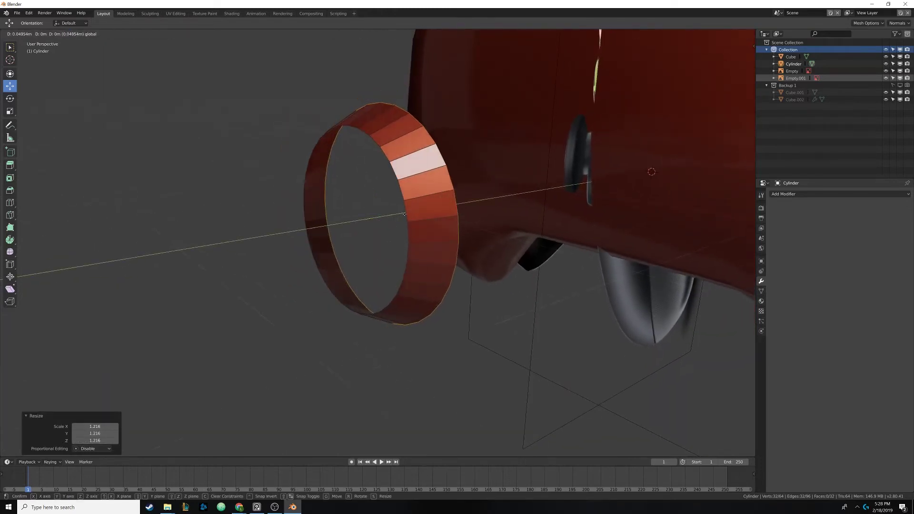
{"action": "left_click", "coordinate": [817, 339]}
- Check the thumbstick socket photo, add one loop cut around the middle of the ring and scale it slightly inward
{"action": "right_click_drag", "start_coordinate": [913, 374], "coordinate": [671, 281]}
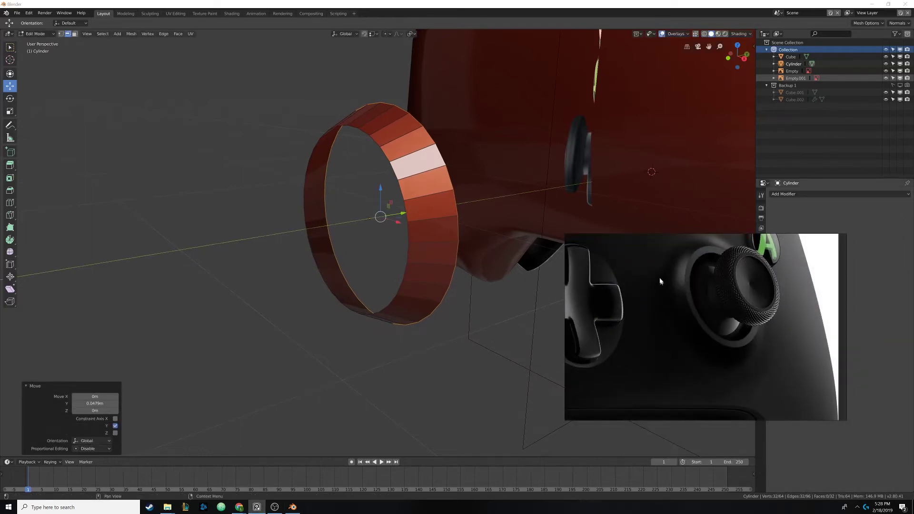
{"action": "key", "text": "alt+Tab"}
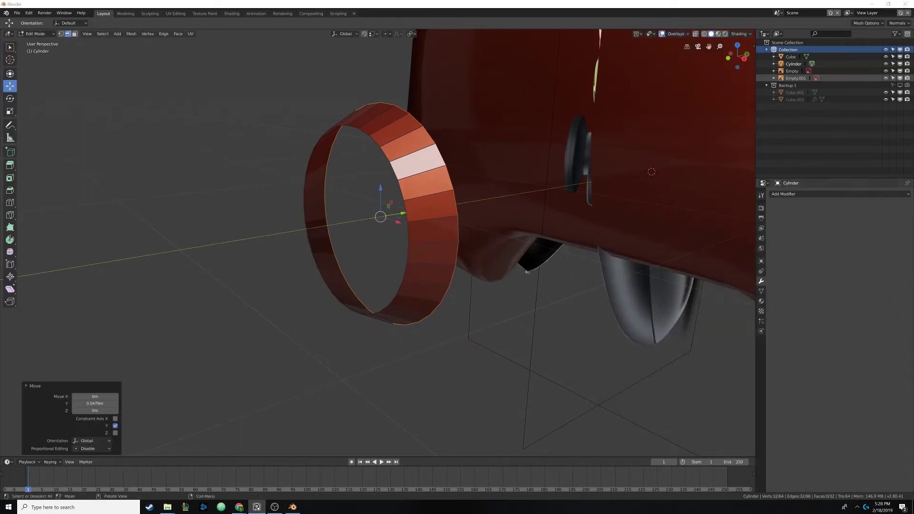
{"action": "middle_click_drag", "start_coordinate": [543, 271], "coordinate": [525, 272]}
{"action": "middle_click_drag", "start_coordinate": [456, 250], "coordinate": [447, 238]}
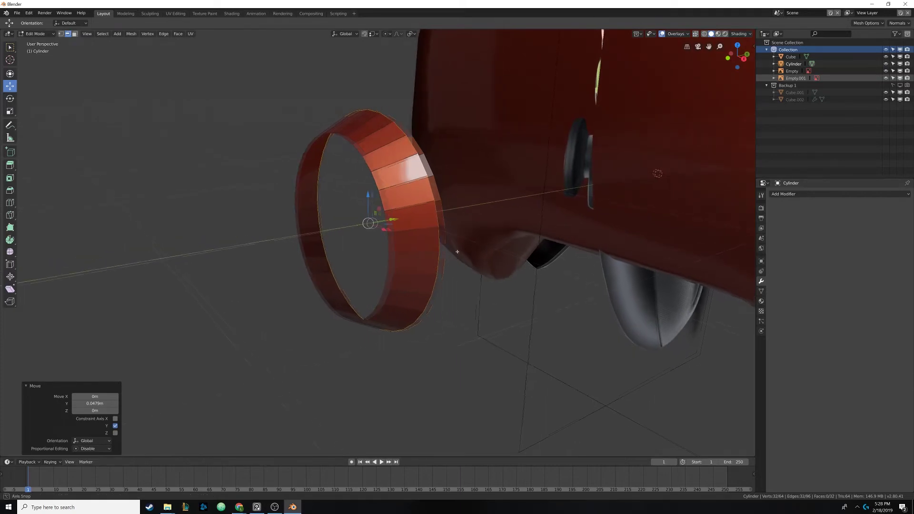
{"action": "key", "text": "ctrl+r"}
{"action": "left_click", "coordinate": [400, 187]}
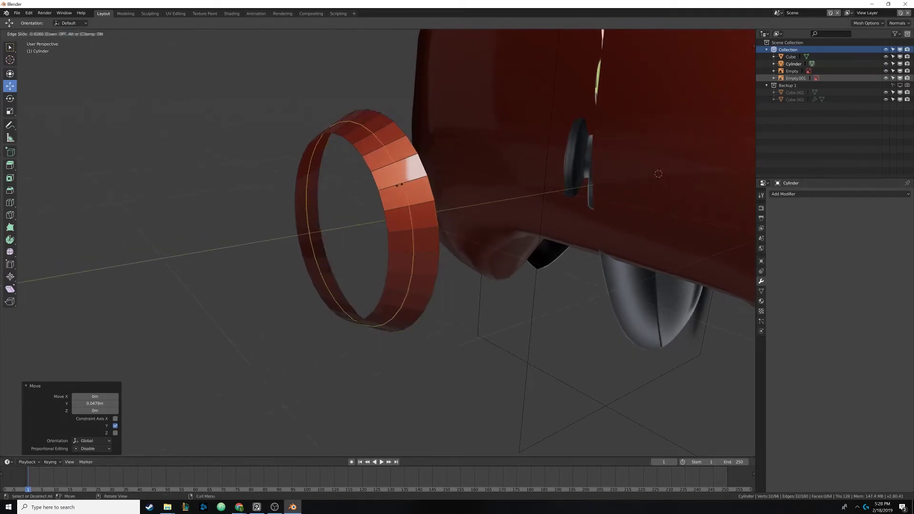
{"action": "left_click", "coordinate": [396, 187]}
{"action": "middle_click_drag", "start_coordinate": [397, 186], "coordinate": [405, 188]}
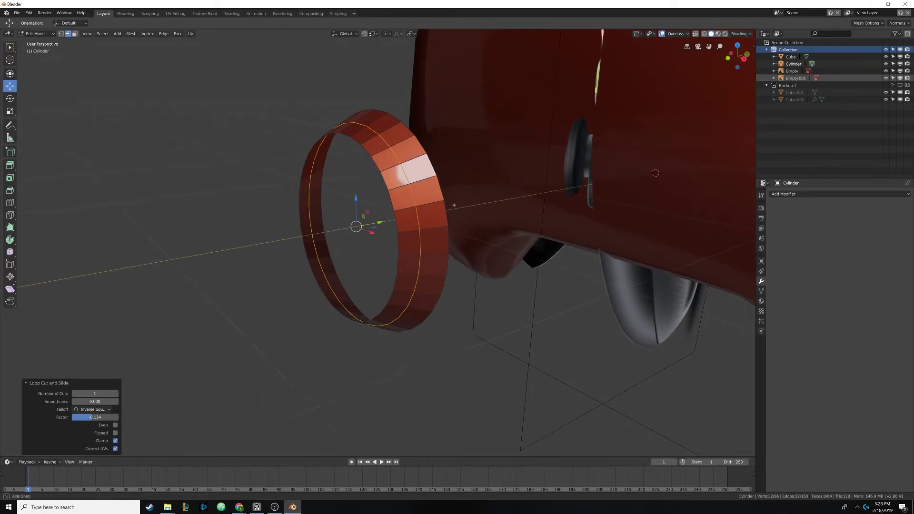
{"action": "key", "text": "s"}
{"action": "left_click", "coordinate": [483, 200]}
{"action": "key", "text": "Tab"}
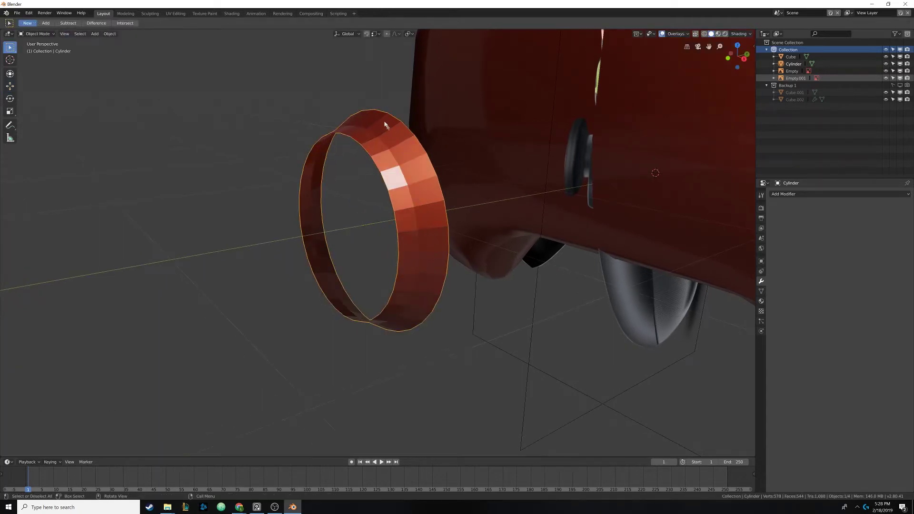
- In edit mode, select the ring's front edge loop, extrude it in place and scale the new loop by 0.887
{"action": "key", "text": "Tab"}
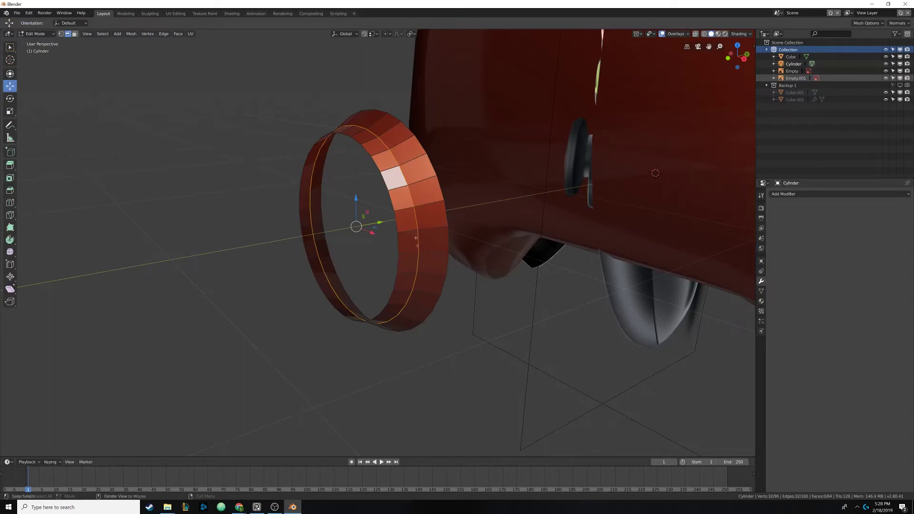
{"action": "key", "text": "alt+a"}
{"action": "mouse_move", "coordinate": [410, 231]}
{"action": "middle_mouse_down"}
{"action": "mouse_move", "coordinate": [401, 224]}
{"action": "mouse_move", "coordinate": [437, 221]}
{"action": "mouse_move", "coordinate": [398, 228]}
{"action": "middle_mouse_up"}
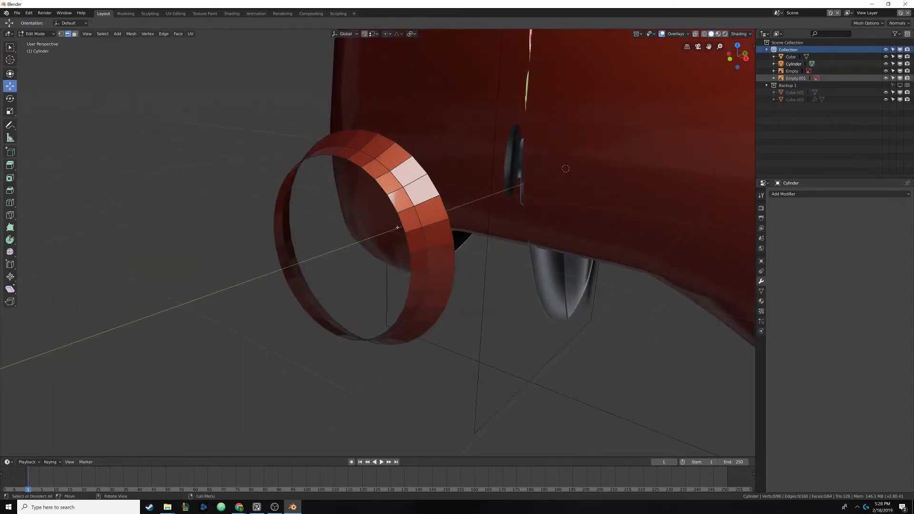
{"action": "left_click", "coordinate": [380, 191], "text": "alt"}
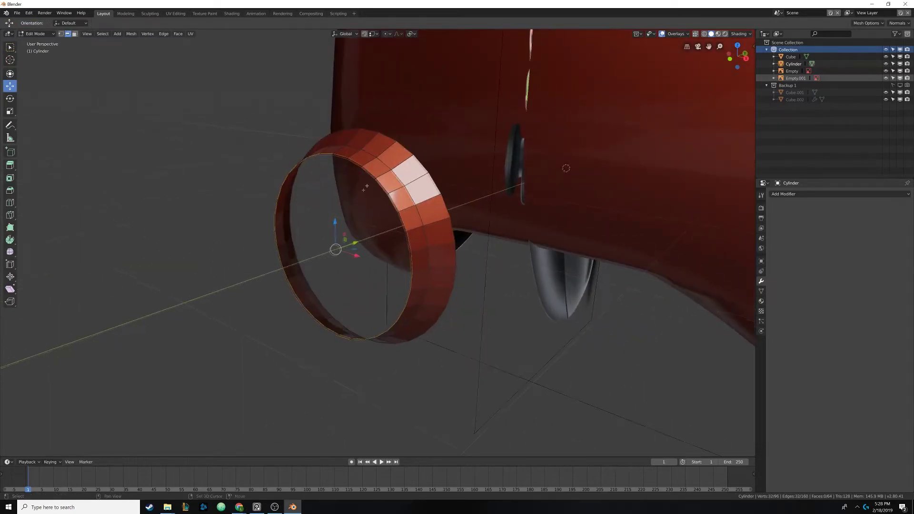
{"action": "middle_click_drag", "start_coordinate": [381, 190], "coordinate": [450, 190]}
{"action": "key", "text": "e"}
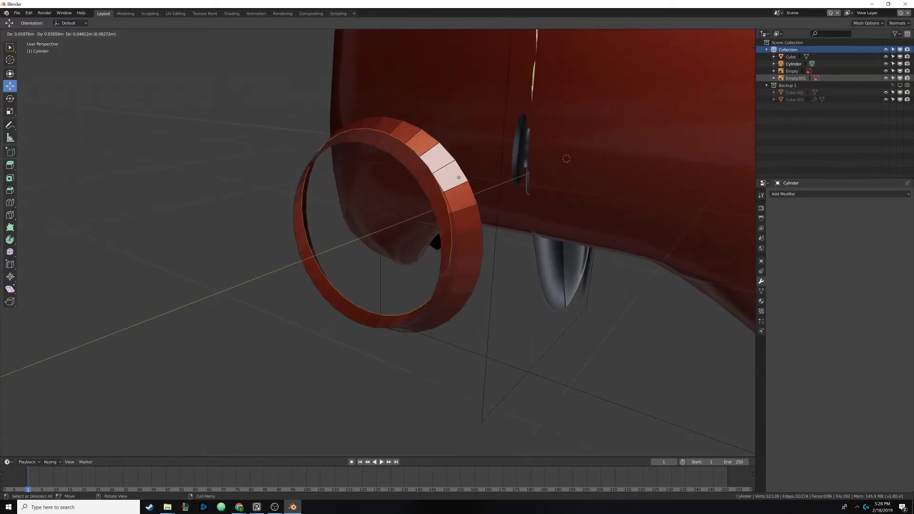
{"action": "key", "text": "Escape"}
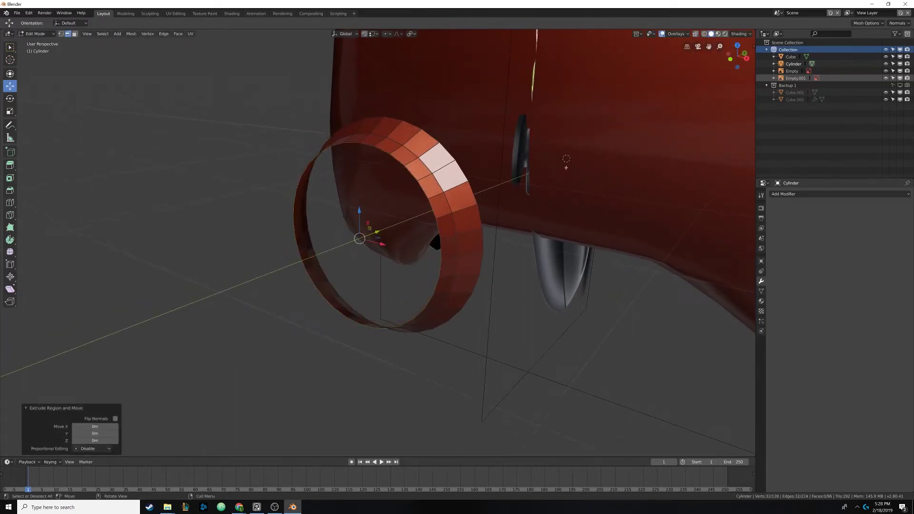
{"action": "key", "text": "s"}
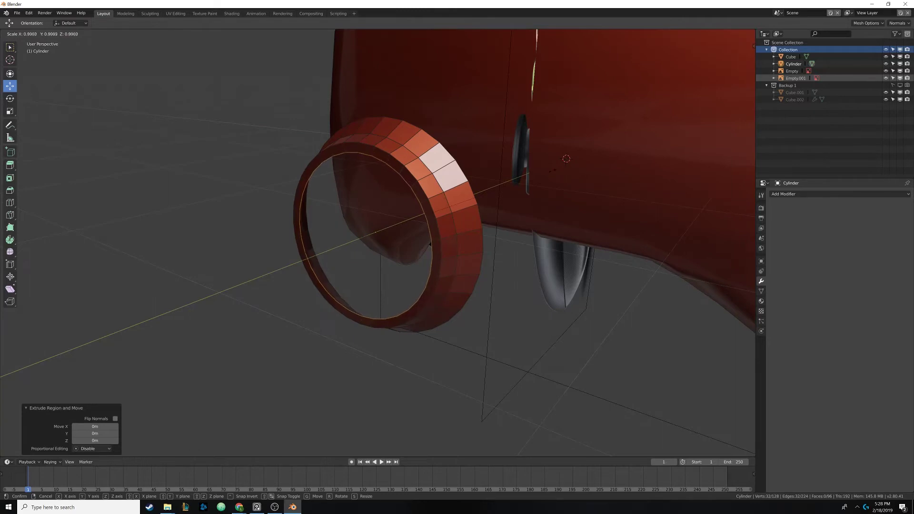
{"action": "left_click", "coordinate": [548, 172]}
- Compare the rim with the thumbstick socket photo and scale the new inner loop by 0.975
{"action": "right_click_drag", "start_coordinate": [913, 354], "coordinate": [533, 246]}
{"action": "scroll", "coordinate": [562, 252], "scroll_direction": "up", "scroll_amount": 3}
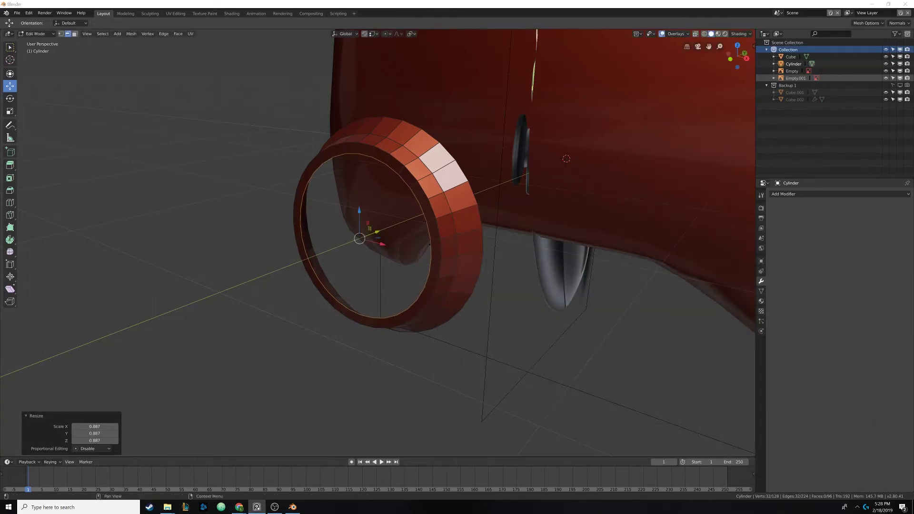
{"action": "left_click", "coordinate": [469, 7]}
{"action": "middle_click_drag", "start_coordinate": [427, 248], "coordinate": [443, 214]}
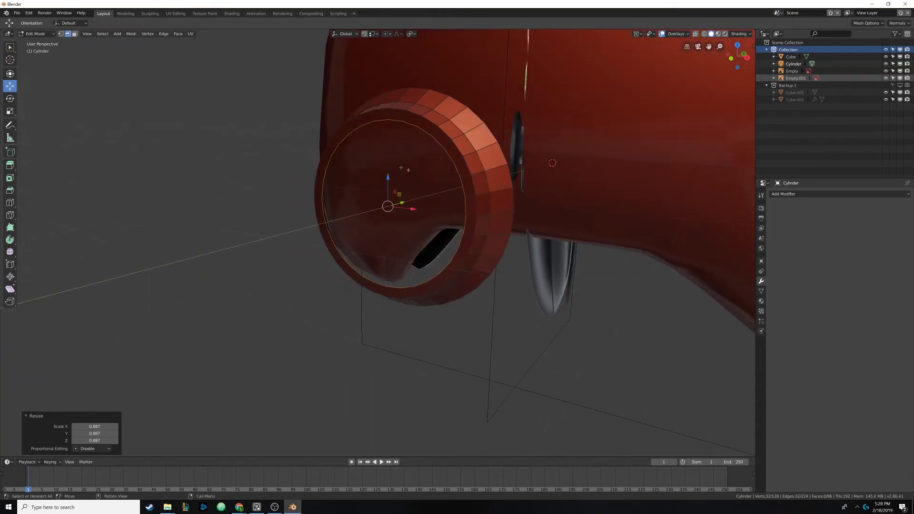
{"action": "key", "text": "s"}
{"action": "left_click", "coordinate": [404, 137]}
- Switch the viewport's solid shading from MatCap to Studio lighting
{"action": "mouse_move", "coordinate": [325, 249]}
{"action": "middle_mouse_down"}
{"action": "mouse_move", "coordinate": [367, 161]}
{"action": "mouse_move", "coordinate": [394, 205]}
{"action": "middle_mouse_up"}
{"action": "left_click", "coordinate": [741, 36]}
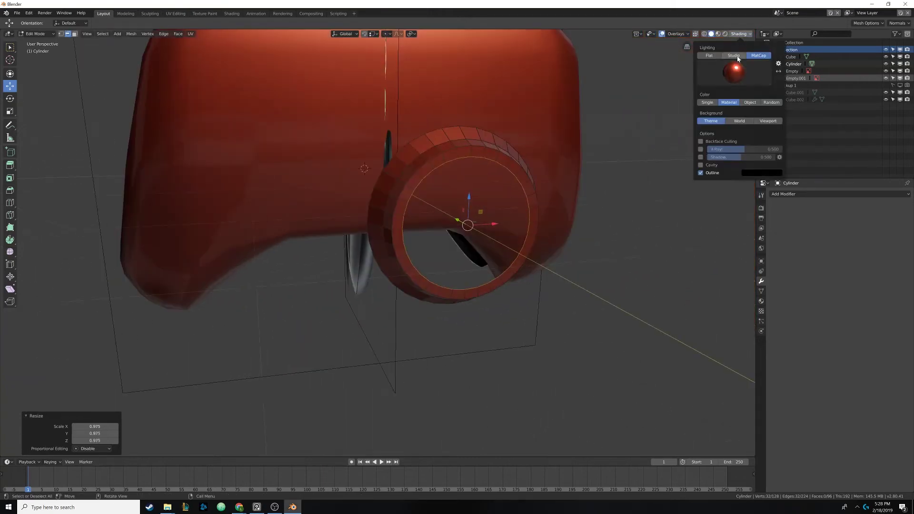
{"action": "left_click", "coordinate": [734, 56]}
- Extrude the ring's inner front loop 0.0936 m along Y to form the socket's inner wall
{"action": "mouse_move", "coordinate": [529, 182]}
{"action": "middle_mouse_down"}
{"action": "mouse_move", "coordinate": [511, 178]}
{"action": "mouse_move", "coordinate": [472, 210]}
{"action": "mouse_move", "coordinate": [482, 200]}
{"action": "mouse_move", "coordinate": [314, 187]}
{"action": "mouse_move", "coordinate": [318, 198]}
{"action": "middle_mouse_up"}
{"action": "scroll", "coordinate": [481, 200], "scroll_direction": "up", "scroll_amount": 1}
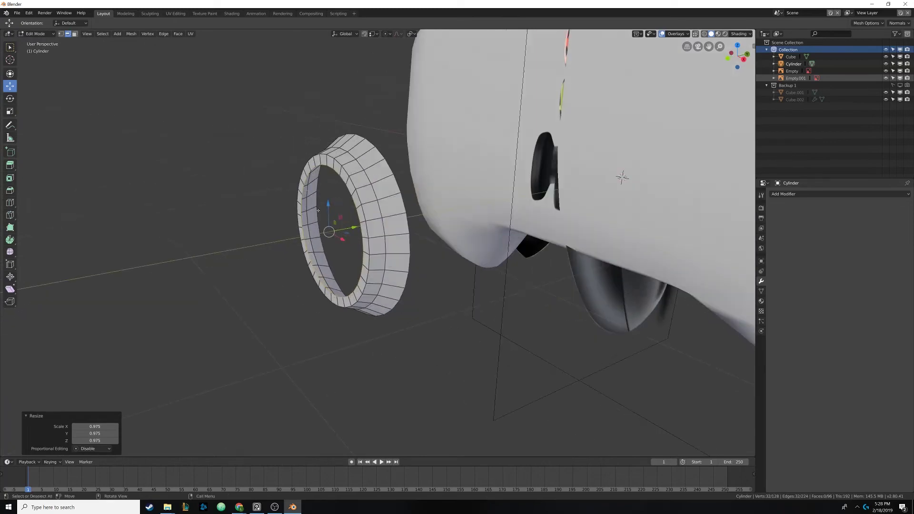
{"action": "key", "text": "g"}
{"action": "key", "text": "y"}
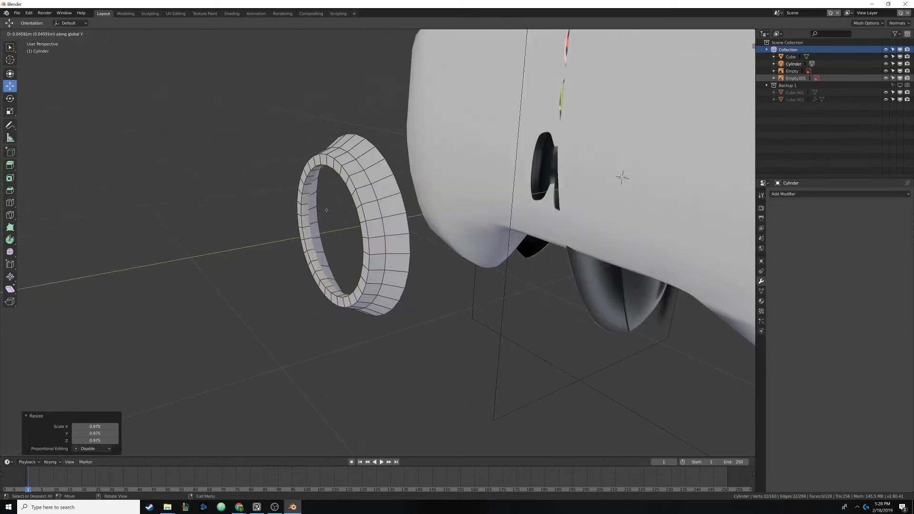
{"action": "left_click", "coordinate": [335, 209]}
- Move the inner wall's end loop 0.0454 m along Y and compare the socket depth with the thumbstick photo
{"action": "scroll", "coordinate": [314, 190], "scroll_direction": "up", "scroll_amount": 4}
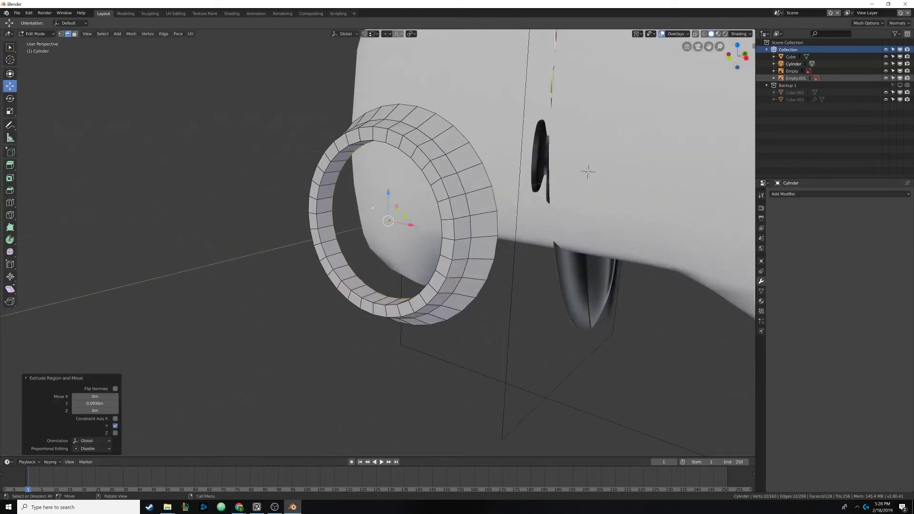
{"action": "middle_click_drag", "start_coordinate": [378, 216], "coordinate": [442, 226]}
{"action": "key", "text": "g"}
{"action": "left_click", "coordinate": [362, 211]}
{"action": "key", "text": "alt+Tab"}
{"action": "right_click_drag", "start_coordinate": [691, 414], "coordinate": [508, 327]}
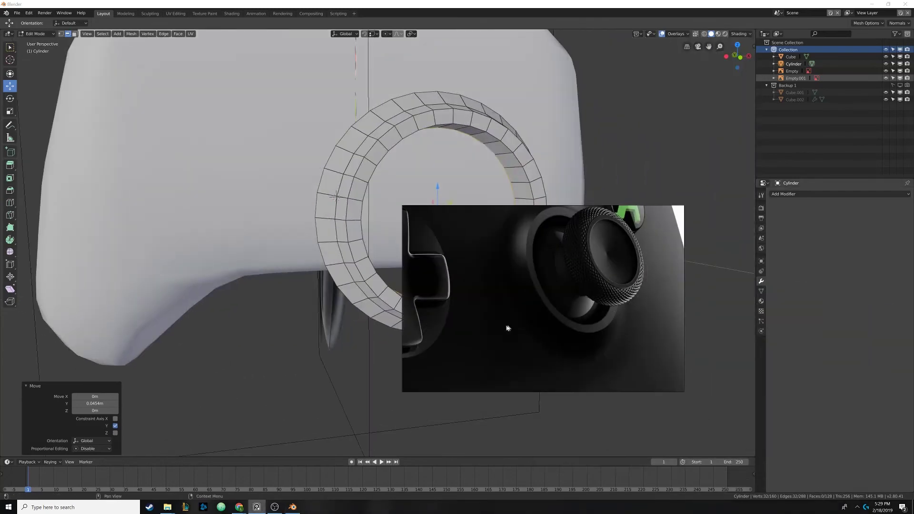
{"action": "scroll", "coordinate": [509, 327], "scroll_direction": "up", "scroll_amount": 3}
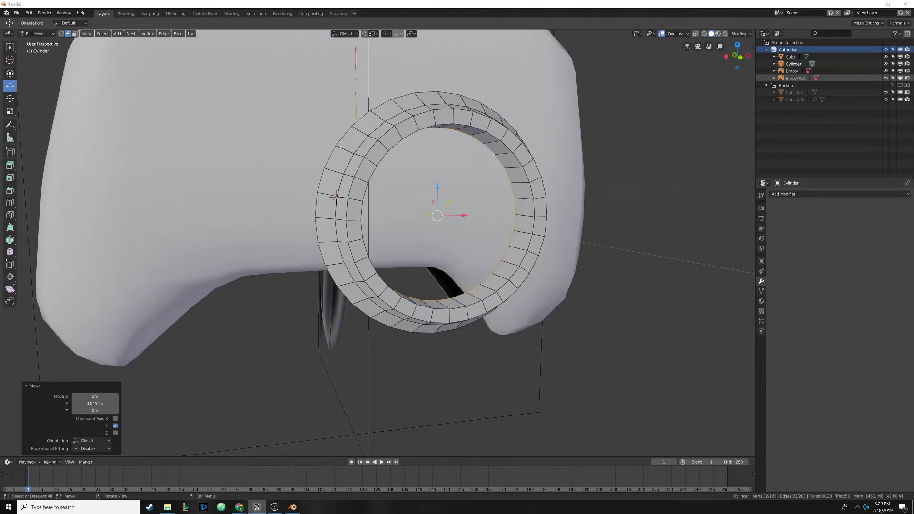
- Return to object mode and apply smooth shading to the ring
{"action": "middle_click_drag", "start_coordinate": [336, 197], "coordinate": [645, 195]}
{"action": "key", "text": "Tab"}
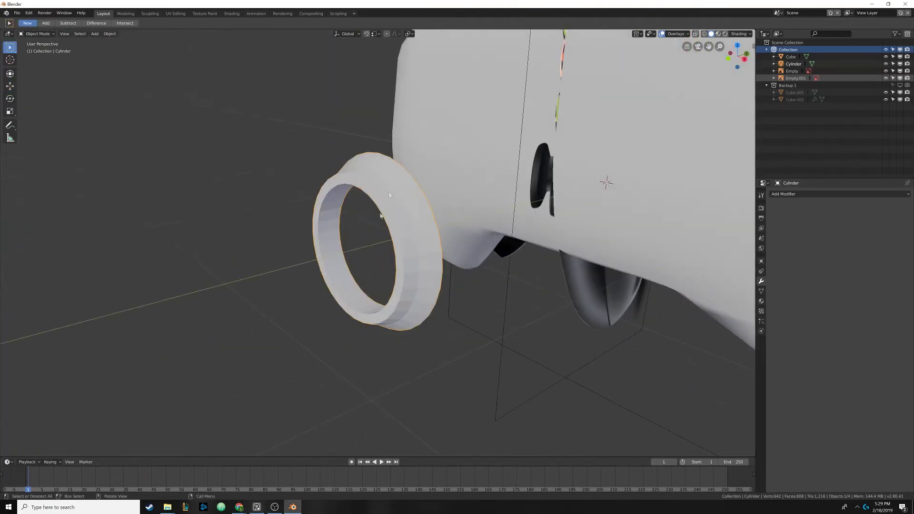
{"action": "middle_click_drag", "start_coordinate": [389, 193], "coordinate": [459, 191]}
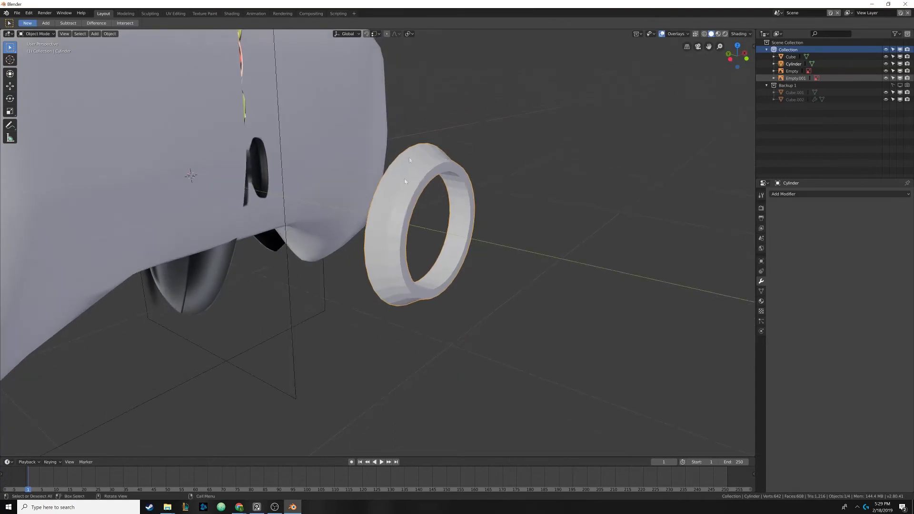
{"action": "left_click", "coordinate": [109, 33]}
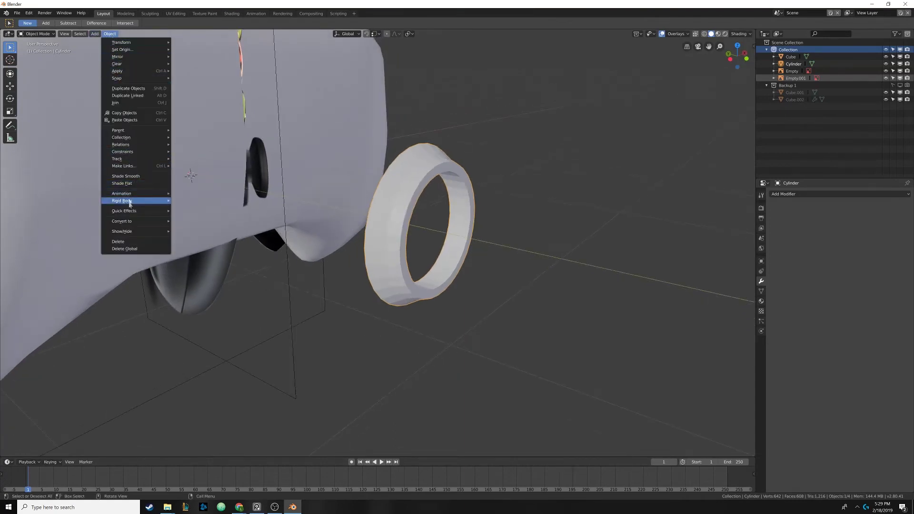
{"action": "left_click", "coordinate": [126, 176]}
- In edit mode, select the ring's outer rear edge loop and assign it to a new vertex group named Shrinkwrap
{"action": "mouse_move", "coordinate": [450, 194]}
{"action": "middle_mouse_down"}
{"action": "mouse_move", "coordinate": [370, 179]}
{"action": "mouse_move", "coordinate": [384, 181]}
{"action": "mouse_move", "coordinate": [389, 209]}
{"action": "mouse_move", "coordinate": [401, 216]}
{"action": "middle_mouse_up"}
{"action": "key", "text": "Tab"}
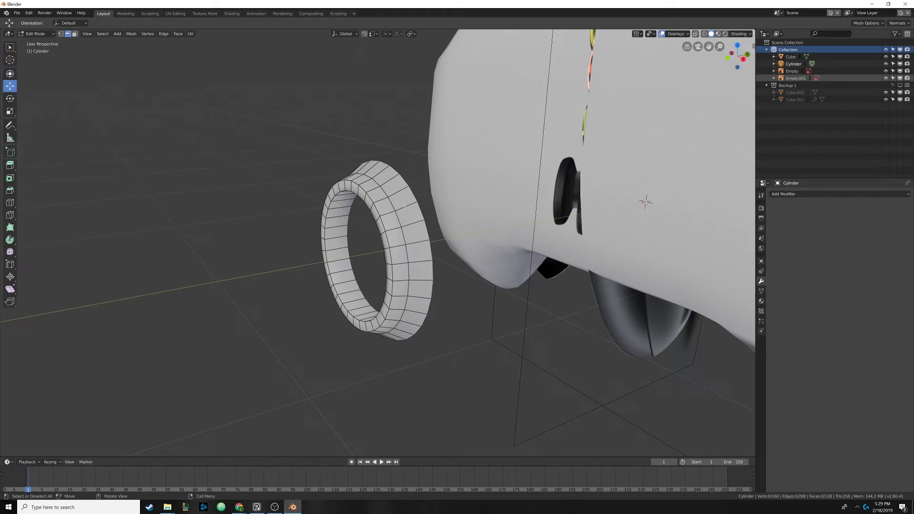
{"action": "left_click", "coordinate": [413, 191], "text": "alt"}
{"action": "middle_click_drag", "start_coordinate": [430, 205], "coordinate": [456, 253]}
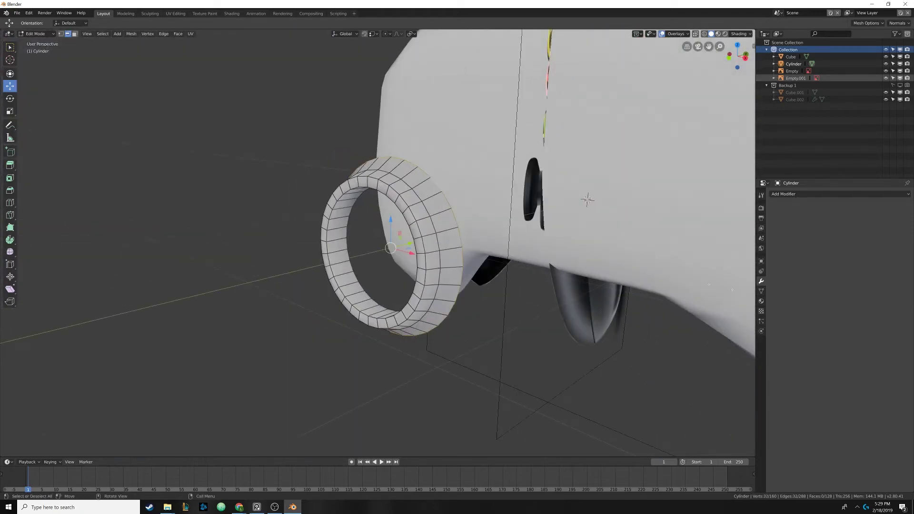
{"action": "left_click", "coordinate": [762, 291]}
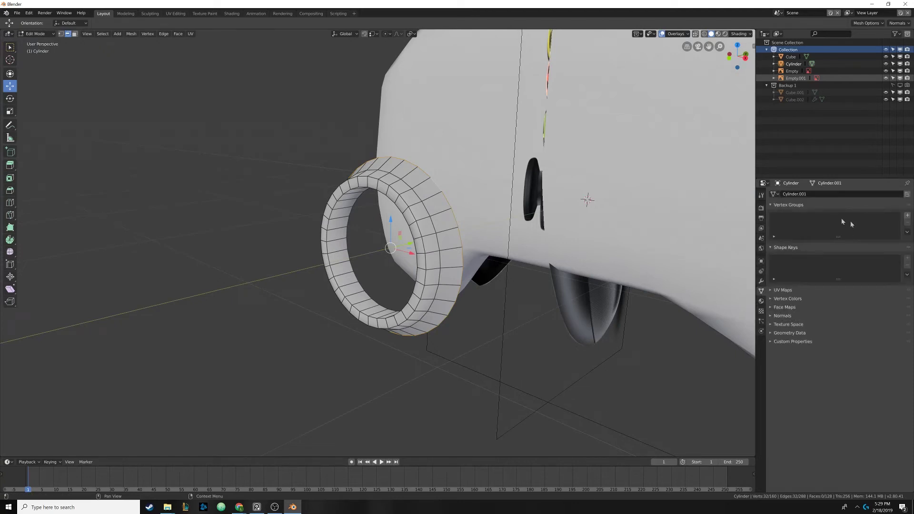
{"action": "left_click", "coordinate": [908, 215]}
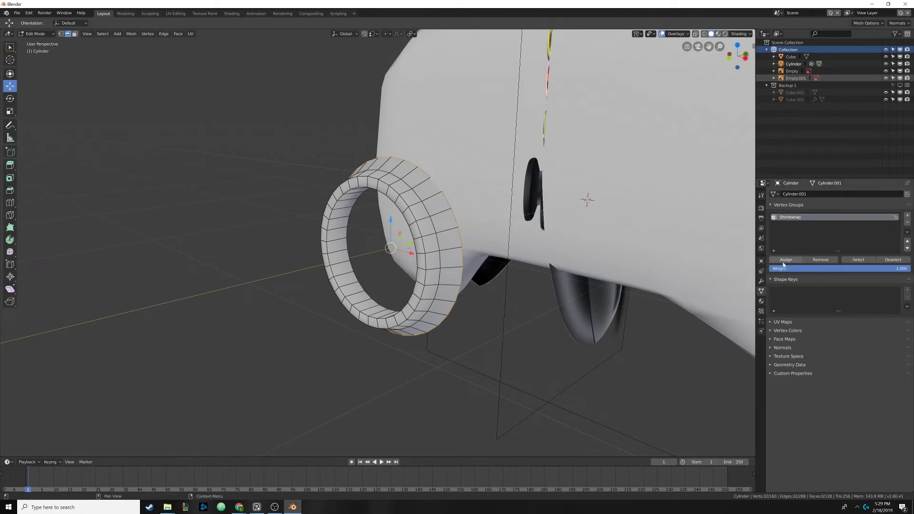
- Test the Shrinkwrap group's selection, select both the outer and inner rear edge loops, and assign them to the group
{"action": "middle_click_drag", "start_coordinate": [504, 235], "coordinate": [469, 239]}
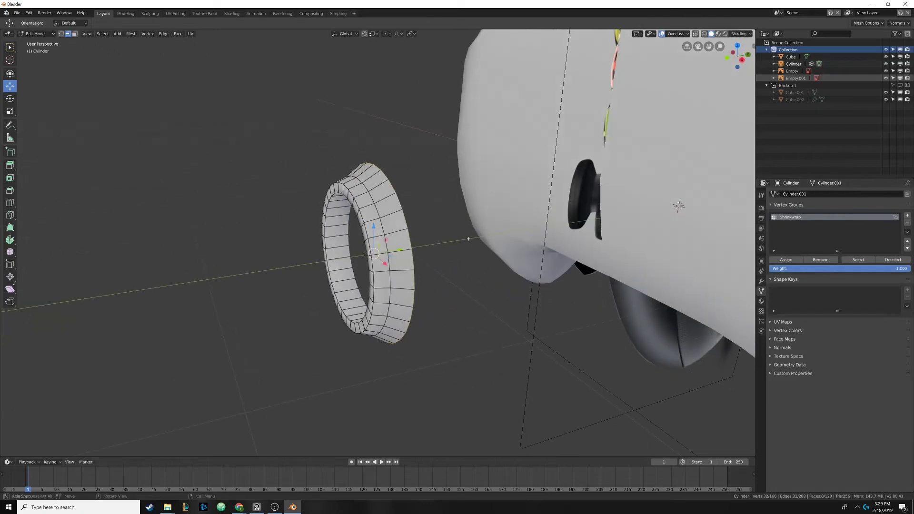
{"action": "key", "text": "alt+a"}
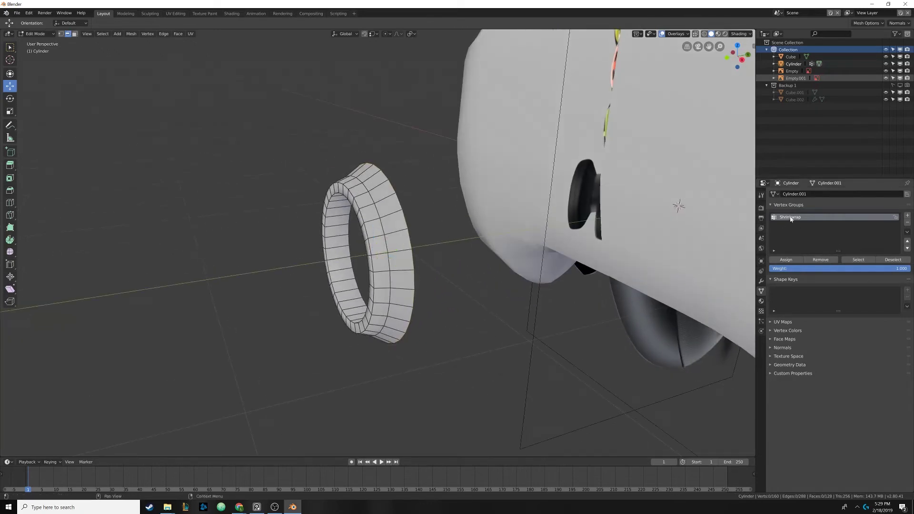
{"action": "left_click", "coordinate": [868, 262]}
{"action": "middle_click_drag", "start_coordinate": [469, 248], "coordinate": [293, 184]}
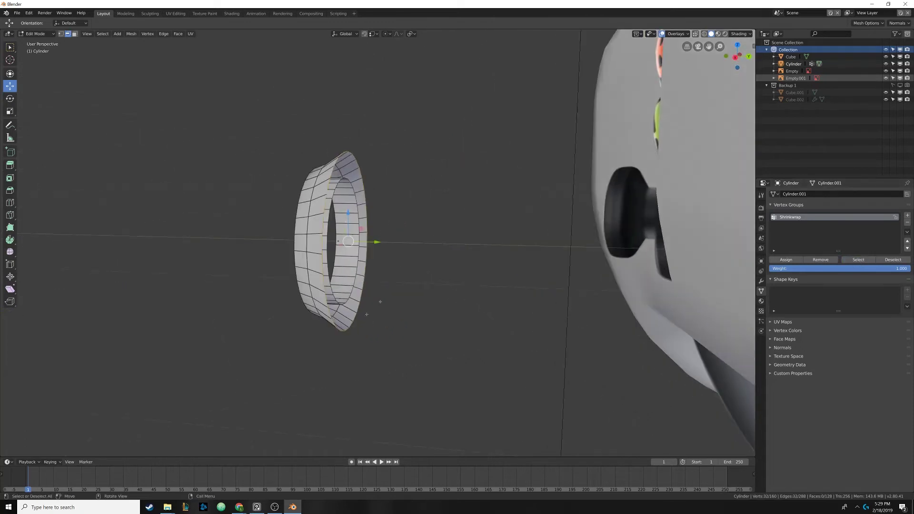
{"action": "middle_click_drag", "start_coordinate": [324, 256], "coordinate": [285, 256]}
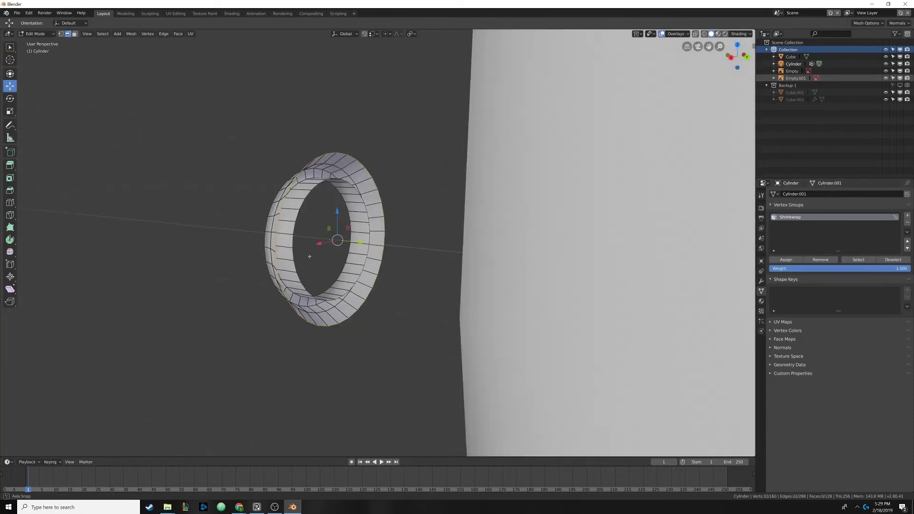
{"action": "middle_click_drag", "start_coordinate": [301, 188], "coordinate": [326, 202]}
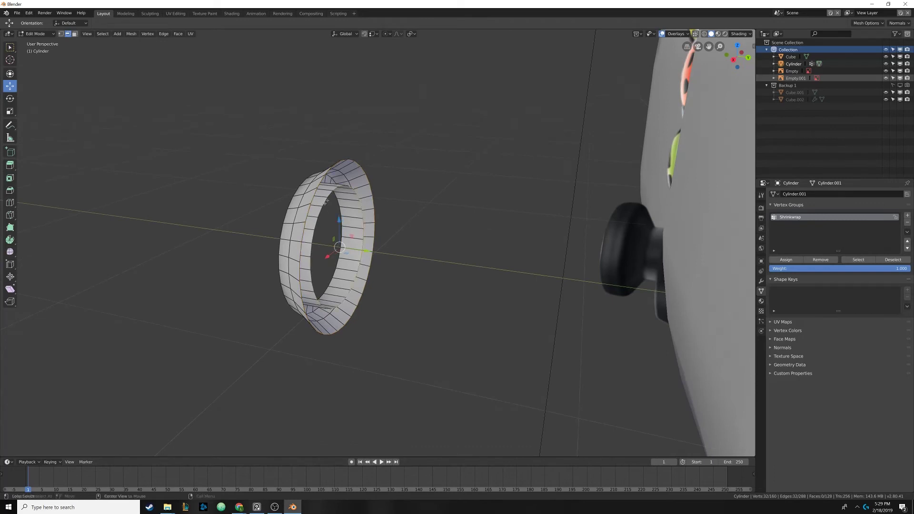
{"action": "left_click", "coordinate": [357, 163], "text": "alt+shift"}
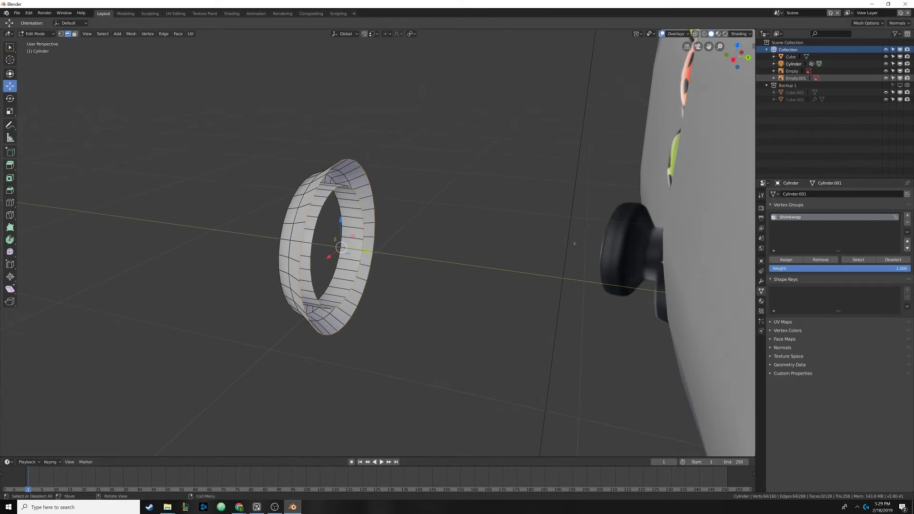
{"action": "left_click", "coordinate": [787, 260]}
{"action": "key", "text": "alt+a"}
{"action": "middle_click_drag", "start_coordinate": [368, 238], "coordinate": [380, 229]}
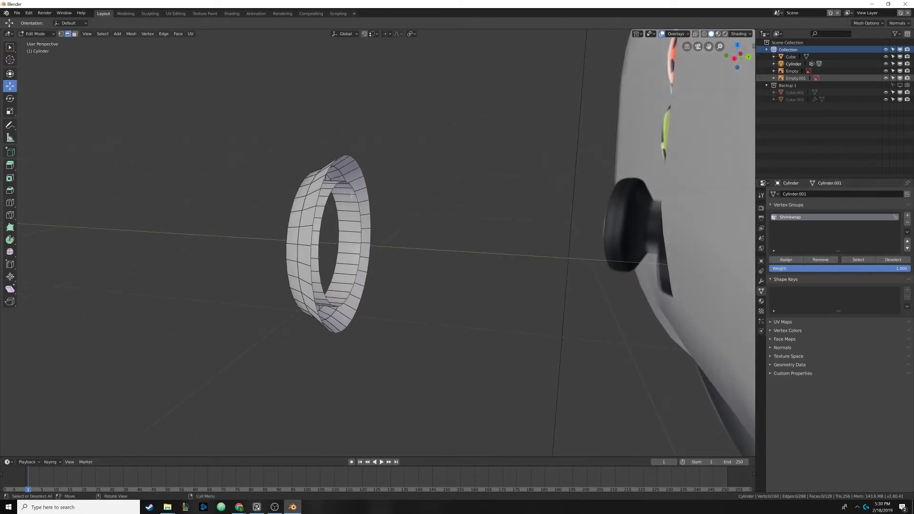
- Leave edit mode, select the ring and the controller body, and hide all unselected objects
{"action": "left_click", "coordinate": [353, 186], "text": "alt"}
{"action": "key", "text": "alt+a"}
{"action": "middle_click_drag", "start_coordinate": [376, 226], "coordinate": [415, 217]}
{"action": "key", "text": "Tab"}
{"action": "scroll", "coordinate": [414, 217], "scroll_direction": "down", "scroll_amount": 2}
{"action": "middle_click_drag", "start_coordinate": [428, 90], "coordinate": [410, 148], "text": "shift"}
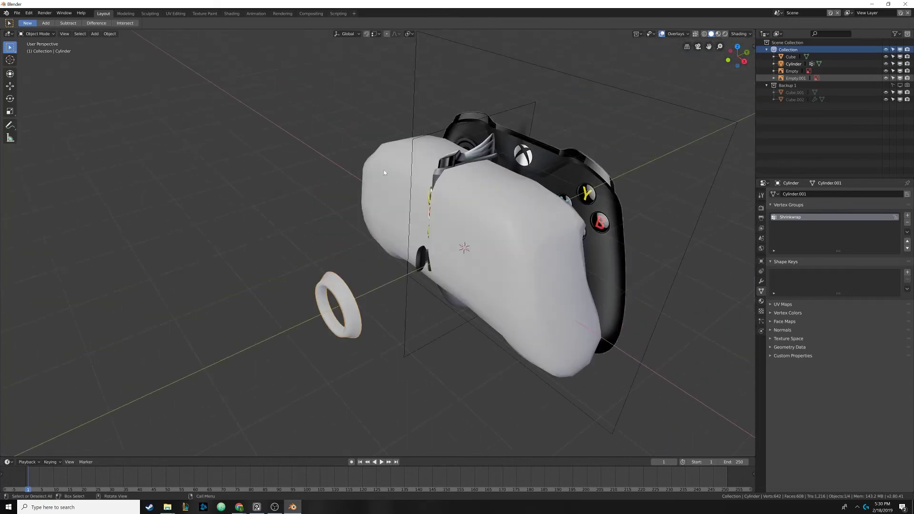
{"action": "left_click", "coordinate": [384, 172], "text": "shift"}
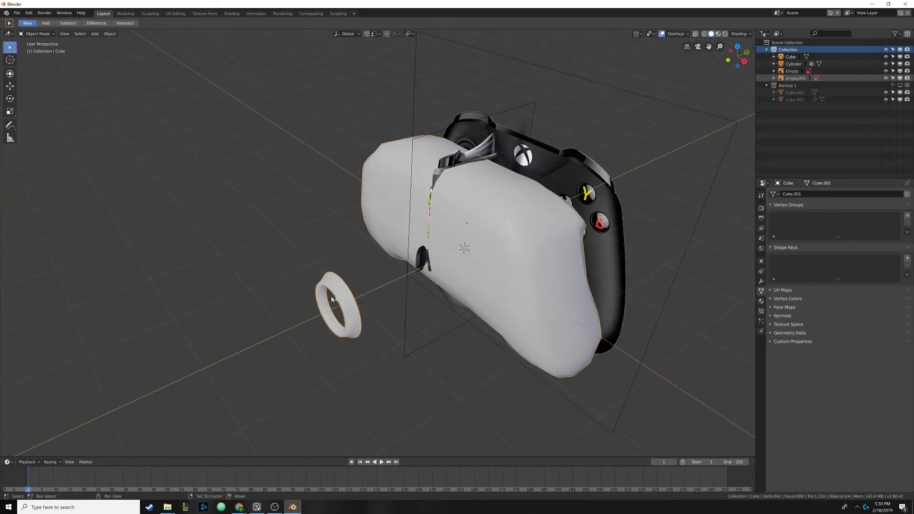
{"action": "key", "text": "shift+h"}
- Select only the ring and move it 1.31 m along Y up to the controller body
{"action": "middle_click_drag", "start_coordinate": [339, 244], "coordinate": [364, 211]}
{"action": "left_click", "coordinate": [342, 247]}
{"action": "key", "text": "g"}
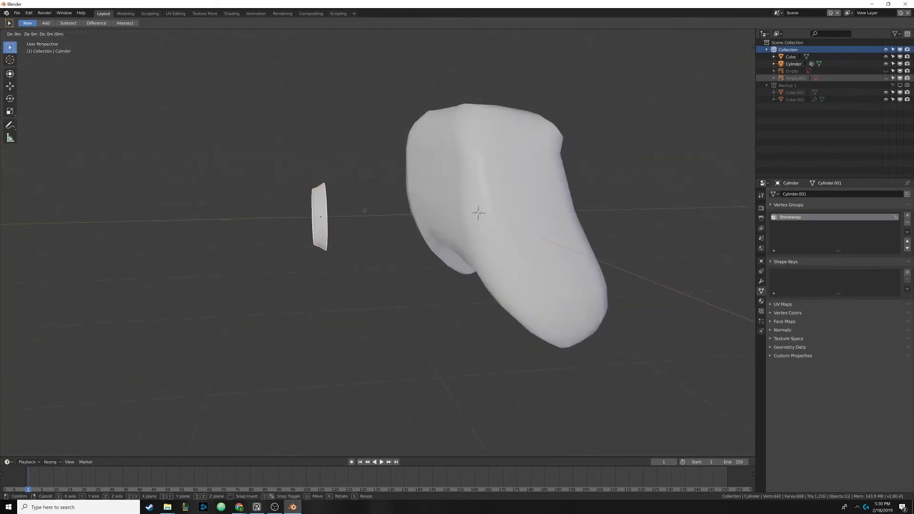
{"action": "key", "text": "y"}
{"action": "left_click", "coordinate": [460, 210]}
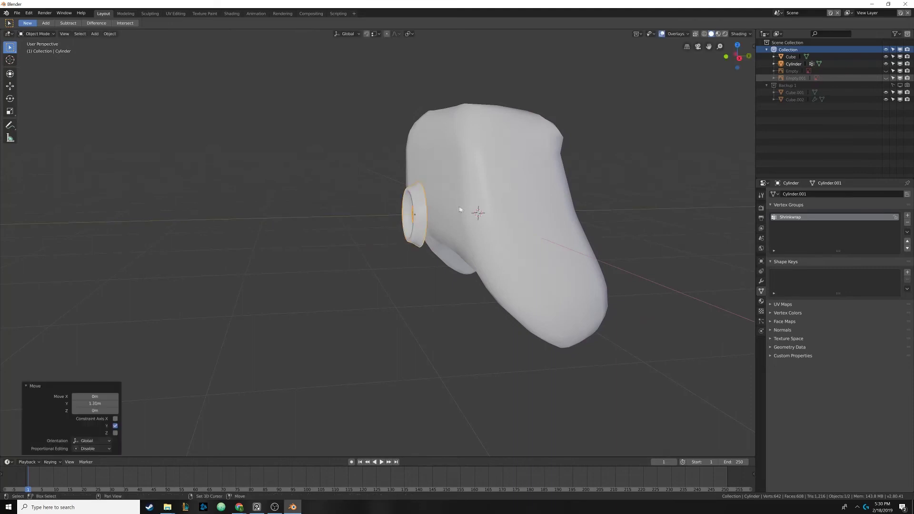
- In front view, move the ring 0.882 m along X and 0.0721 m along Z, and inspect its fit on the body
{"action": "key", "text": "KP_1"}
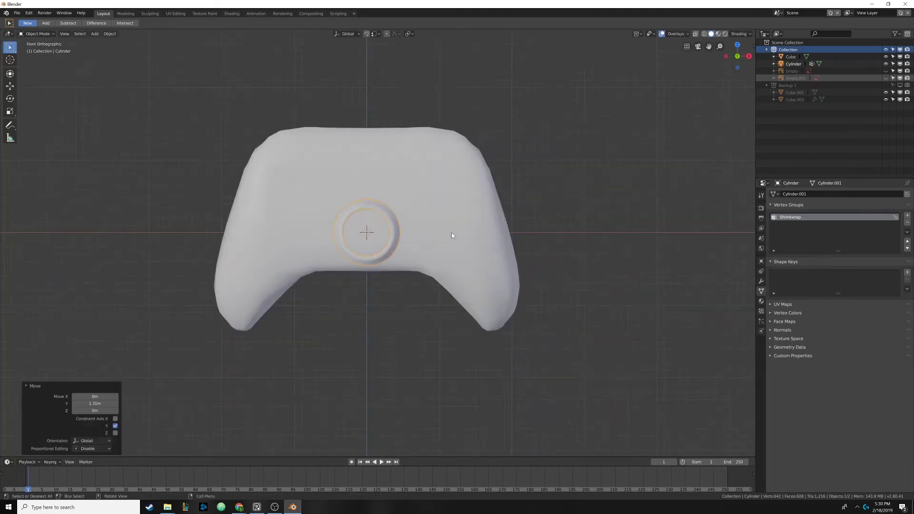
{"action": "middle_click_drag", "start_coordinate": [451, 235], "coordinate": [439, 232], "text": "shift"}
{"action": "key", "text": "g"}
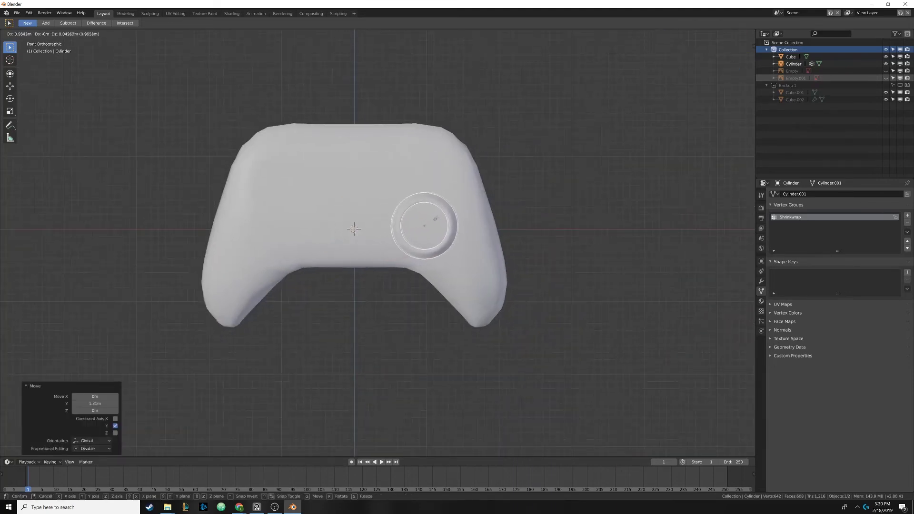
{"action": "left_click", "coordinate": [430, 217]}
{"action": "middle_click_drag", "start_coordinate": [430, 217], "coordinate": [421, 248]}
{"action": "scroll", "coordinate": [391, 237], "scroll_direction": "up", "scroll_amount": 3}
{"action": "scroll", "coordinate": [390, 252], "scroll_direction": "up", "scroll_amount": 2}
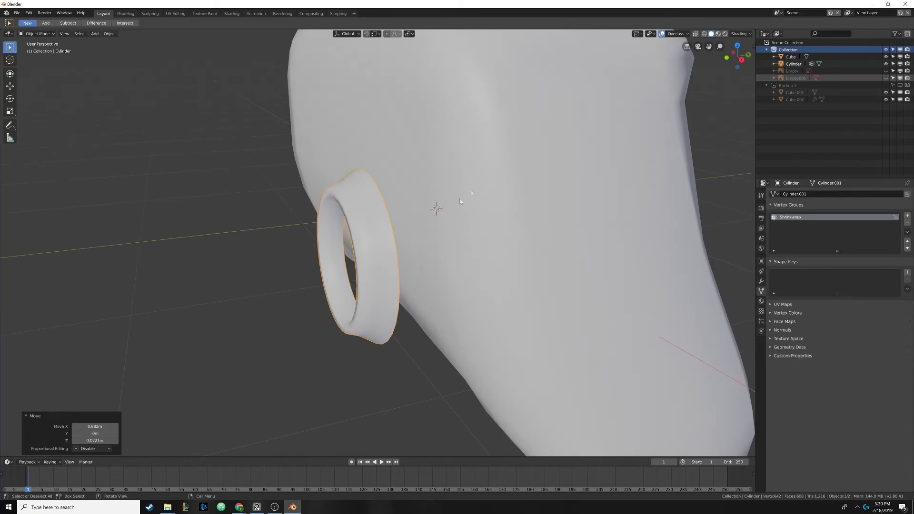
- Add a Shrinkwrap modifier to the ring and pick the controller body (Cube) as its target
{"action": "middle_click_drag", "start_coordinate": [460, 202], "coordinate": [418, 216]}
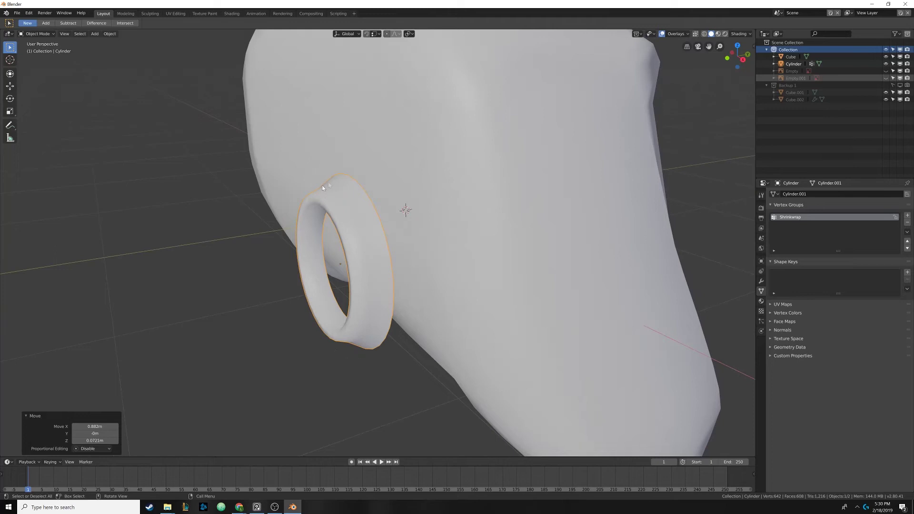
{"action": "middle_click_drag", "start_coordinate": [387, 313], "coordinate": [354, 239]}
{"action": "left_click", "coordinate": [761, 281]}
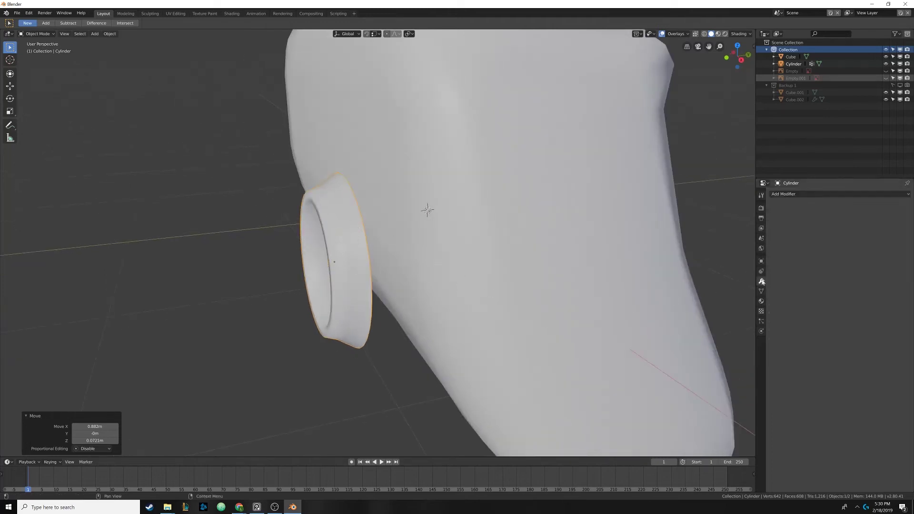
{"action": "left_click", "coordinate": [807, 195]}
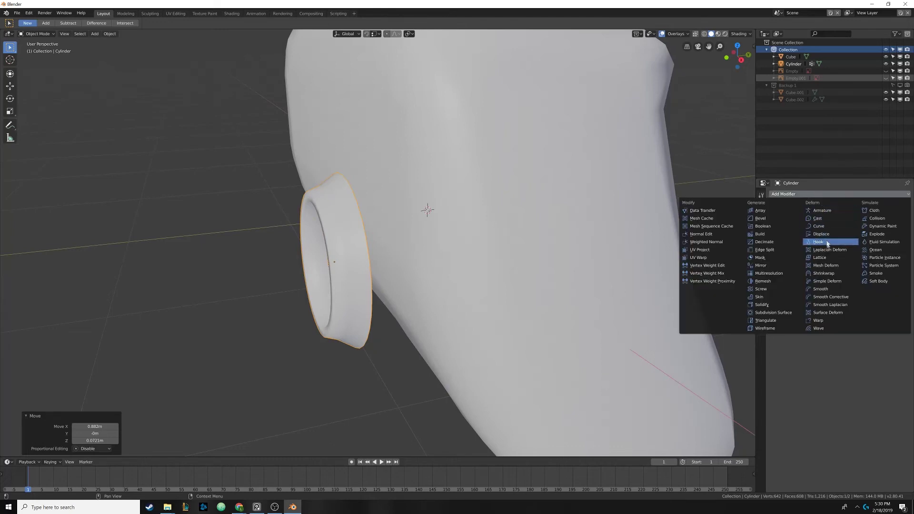
{"action": "left_click", "coordinate": [824, 273]}
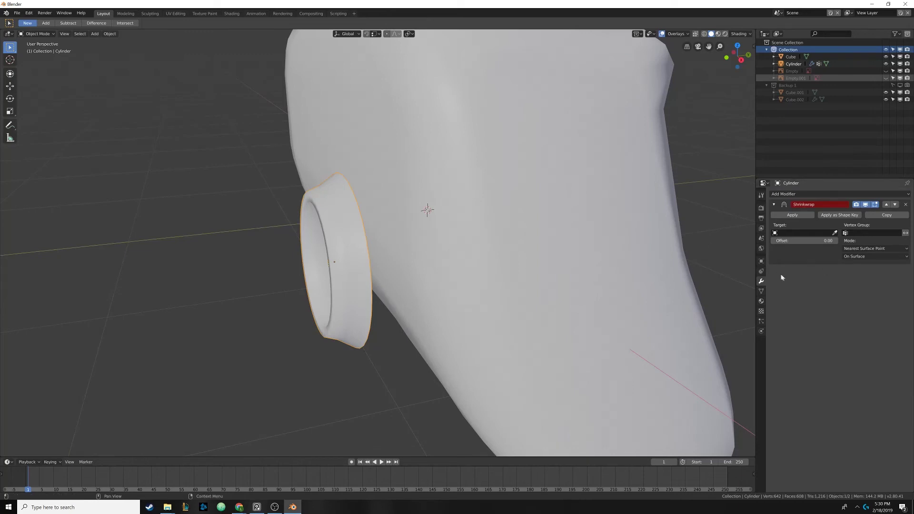
{"action": "left_click", "coordinate": [835, 233]}
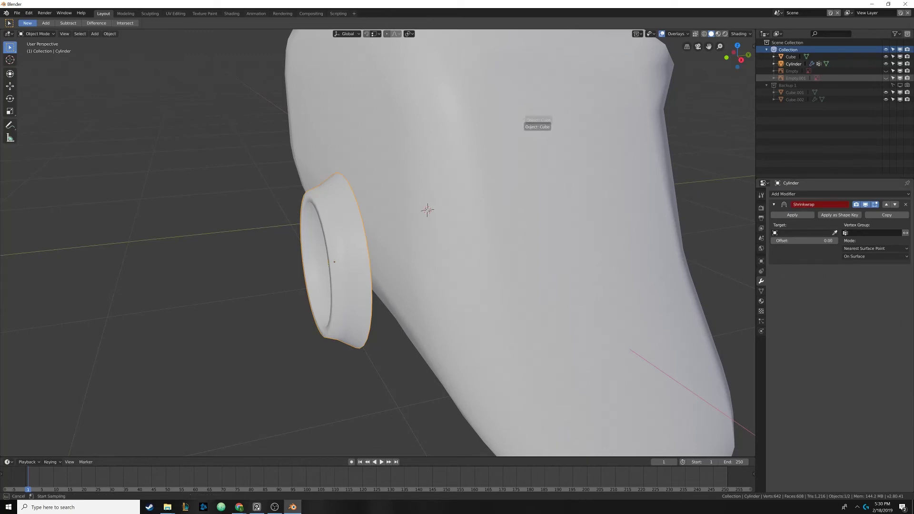
{"action": "left_click", "coordinate": [514, 125]}
- Limit the ring's Shrinkwrap modifier to the Shrinkwrap vertex group and inspect the wrapped rear edge
{"action": "mouse_move", "coordinate": [426, 204]}
{"action": "middle_mouse_down"}
{"action": "mouse_move", "coordinate": [442, 180]}
{"action": "mouse_move", "coordinate": [479, 188]}
{"action": "mouse_move", "coordinate": [427, 184]}
{"action": "mouse_move", "coordinate": [419, 193]}
{"action": "middle_mouse_up"}
{"action": "scroll", "coordinate": [479, 188], "scroll_direction": "up", "scroll_amount": 2}
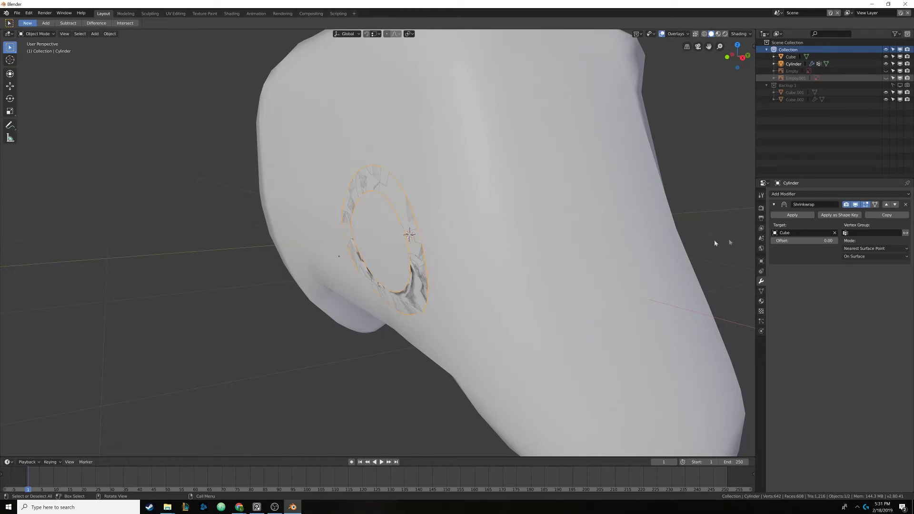
{"action": "left_click", "coordinate": [857, 233]}
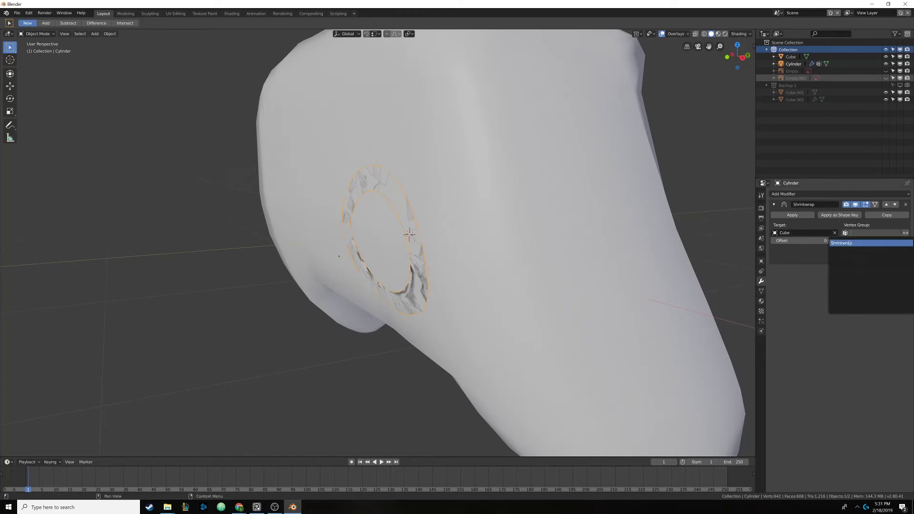
{"action": "left_click", "coordinate": [841, 243]}
{"action": "mouse_move", "coordinate": [424, 209]}
{"action": "middle_mouse_down"}
{"action": "mouse_move", "coordinate": [395, 208]}
{"action": "mouse_move", "coordinate": [416, 206]}
{"action": "mouse_move", "coordinate": [423, 216]}
{"action": "mouse_move", "coordinate": [401, 201]}
{"action": "mouse_move", "coordinate": [425, 193]}
{"action": "middle_mouse_up"}
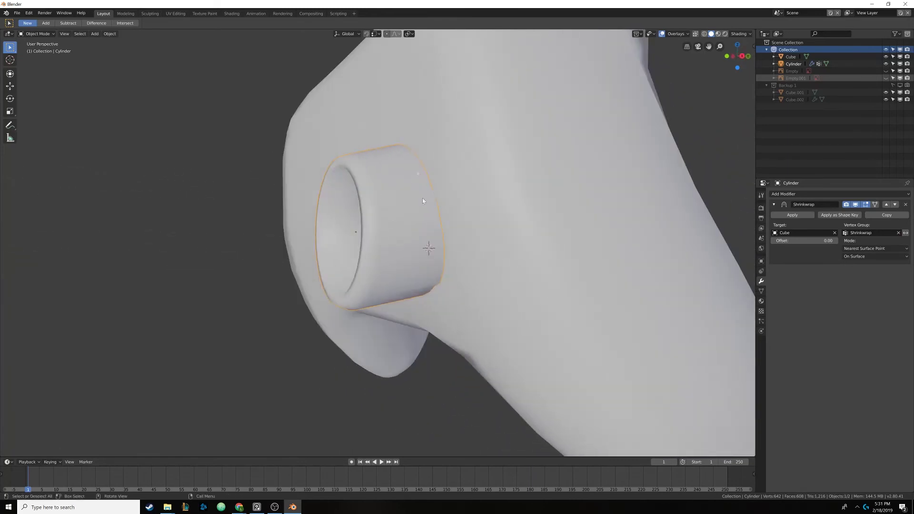
{"action": "middle_click_drag", "start_coordinate": [400, 228], "coordinate": [355, 224]}
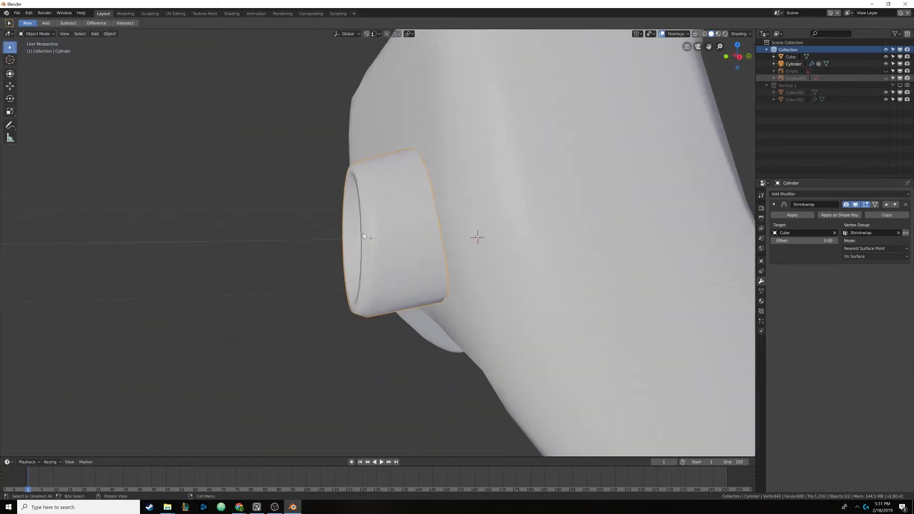
- Move the ring about 0.19 m along Y and 0.16 m along Z, closer to the controller body
{"action": "key", "text": "g"}
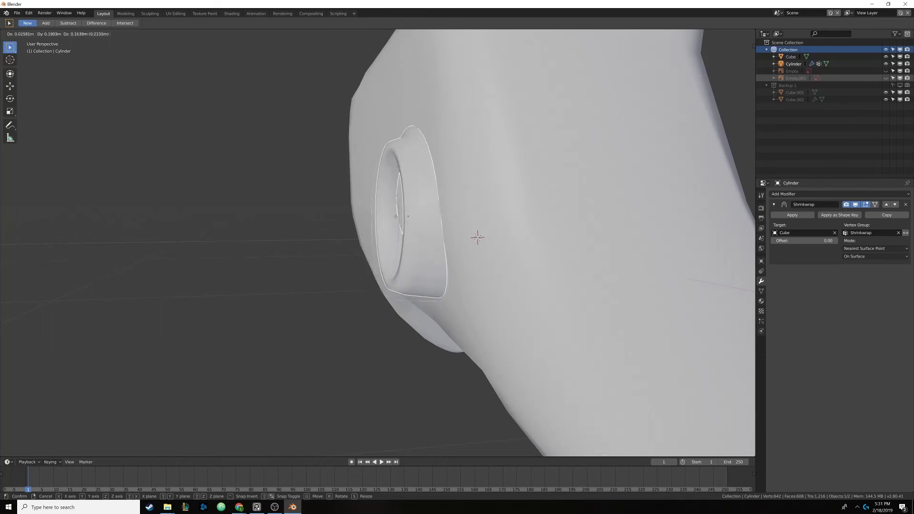
{"action": "left_click", "coordinate": [390, 202]}
{"action": "middle_click_drag", "start_coordinate": [390, 201], "coordinate": [445, 201]}
- Unhide all objects and view the ring in front wireframe view over the controller reference image
{"action": "key", "text": "alt+h"}
{"action": "key", "text": "KP_1"}
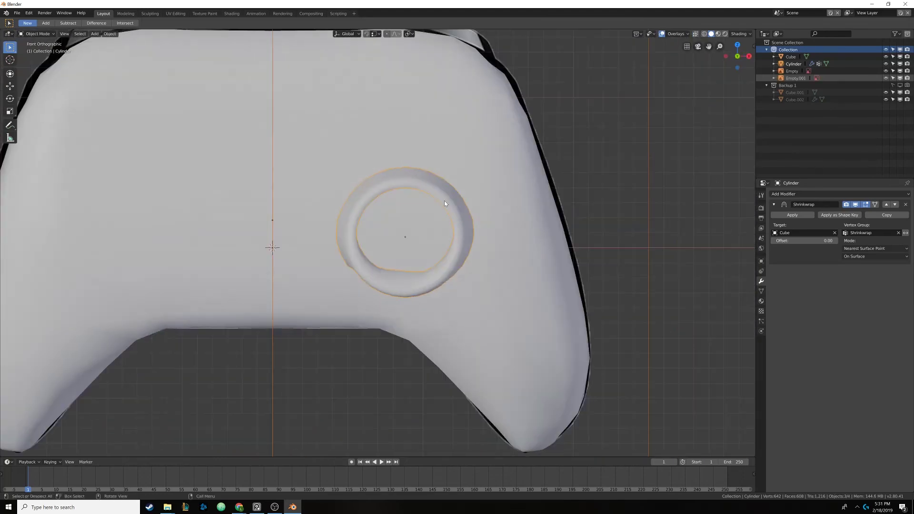
{"action": "key", "text": "z"}
{"action": "left_click", "coordinate": [441, 244]}
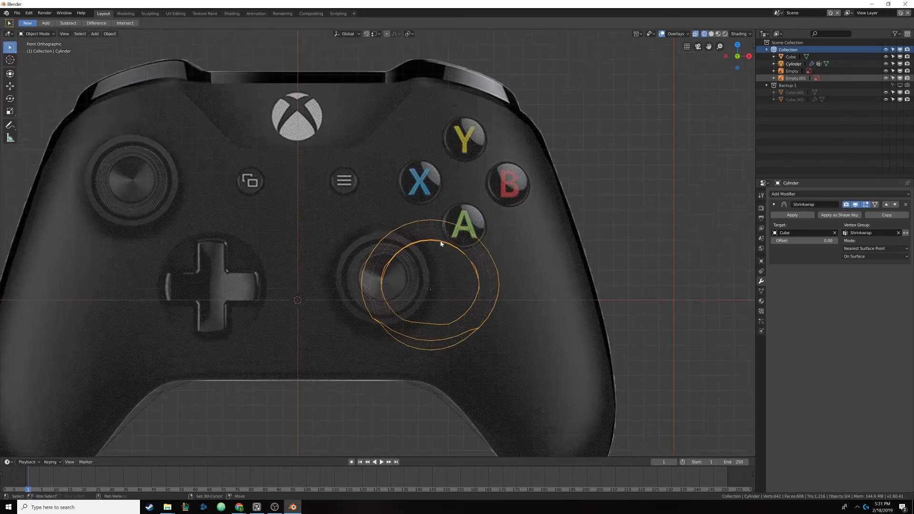
{"action": "scroll", "coordinate": [441, 244], "scroll_direction": "down", "scroll_amount": 1}
{"action": "scroll", "coordinate": [442, 242], "scroll_direction": "up", "scroll_amount": 1}
{"action": "middle_click_drag", "start_coordinate": [434, 270], "coordinate": [430, 208], "text": "shift"}
- Select only the ring and move it about -0.305 m along X and 0.059 m along Z onto the reference's lower thumbstick
{"action": "key", "text": "g"}
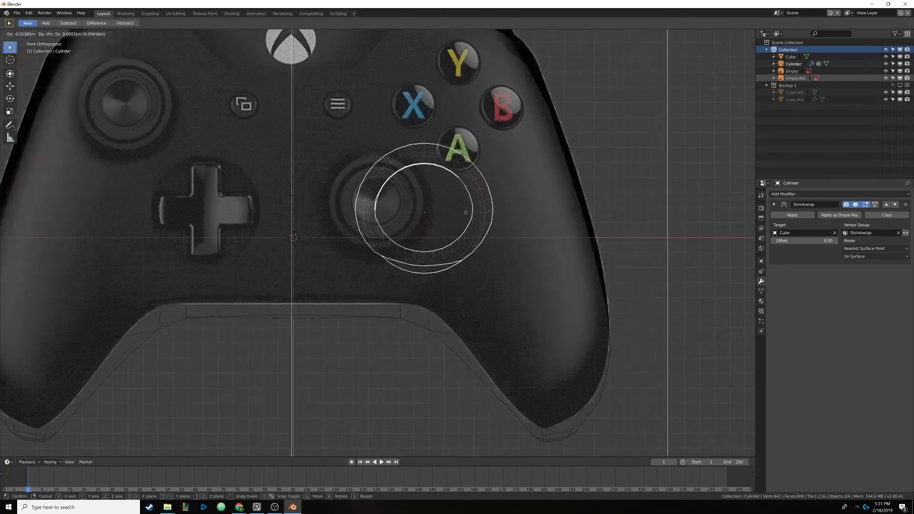
{"action": "right_click", "coordinate": [466, 212]}
{"action": "left_click", "coordinate": [465, 177]}
{"action": "left_click", "coordinate": [464, 179]}
{"action": "left_click", "coordinate": [461, 179]}
{"action": "left_click", "coordinate": [460, 178]}
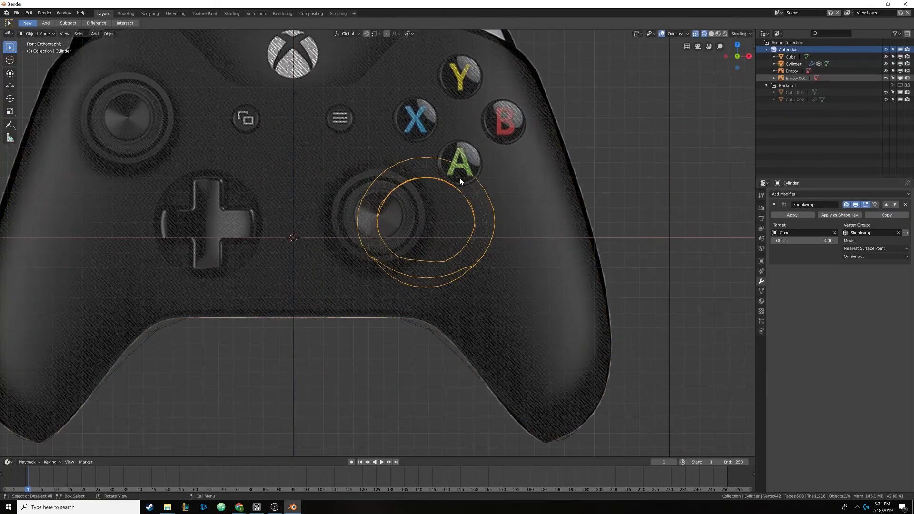
{"action": "key", "text": "g"}
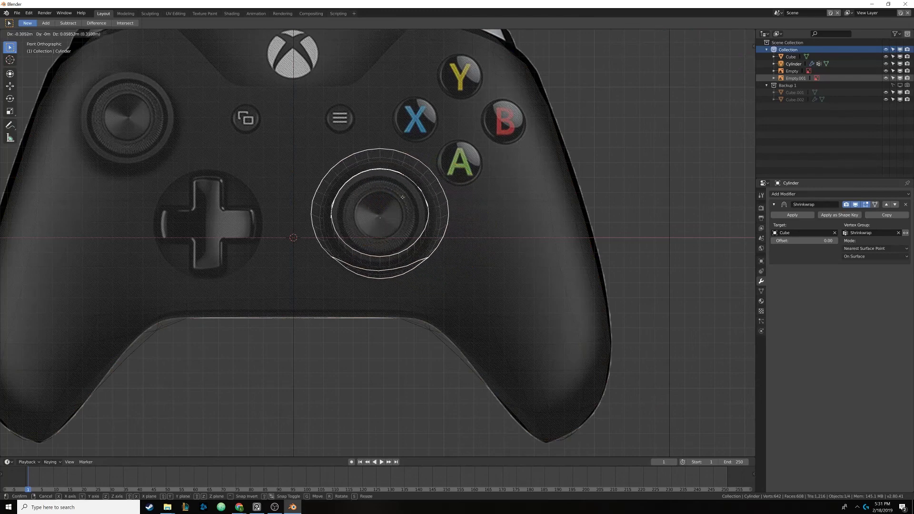
{"action": "left_click", "coordinate": [405, 198]}
- In edit mode, scale the whole ring mesh down to the size of the thumbstick socket in the reference
{"action": "key", "text": "Tab"}
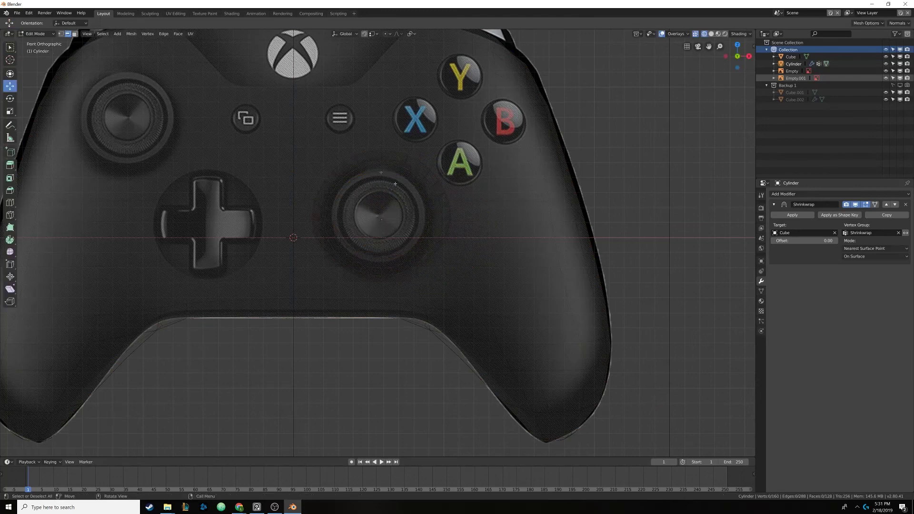
{"action": "key", "text": "a"}
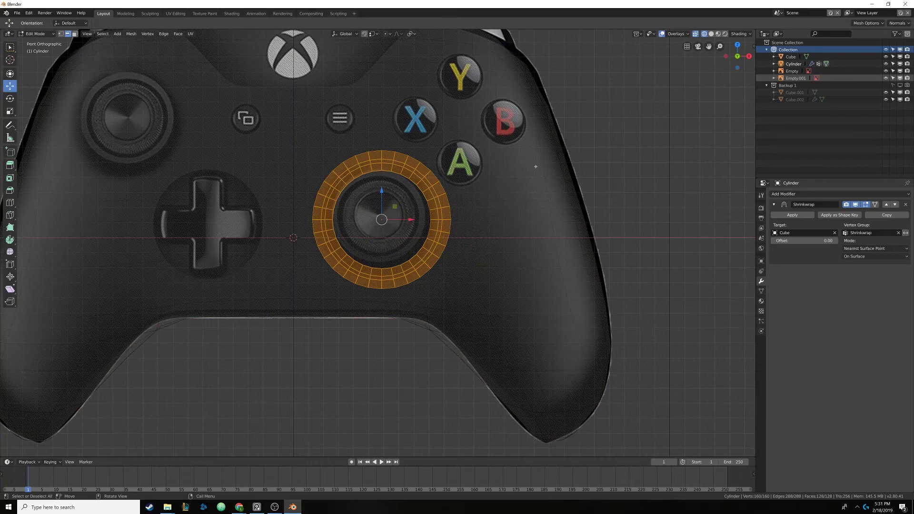
{"action": "key", "text": "s"}
{"action": "left_click", "coordinate": [391, 223]}
{"action": "key", "text": "Tab"}
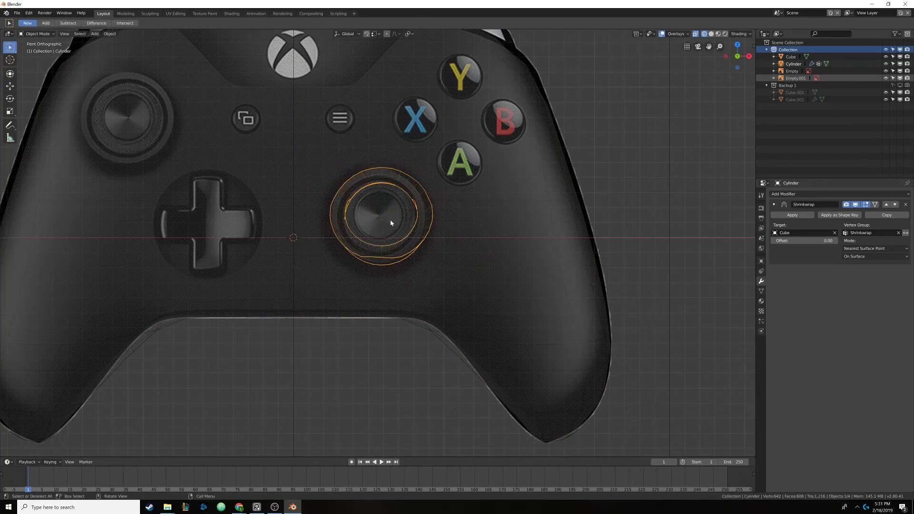
- Move the ring object 0.0348 m along Z to align it with the reference thumbstick
{"action": "key", "text": "g"}
{"action": "key", "text": "z"}
{"action": "left_click", "coordinate": [450, 219]}
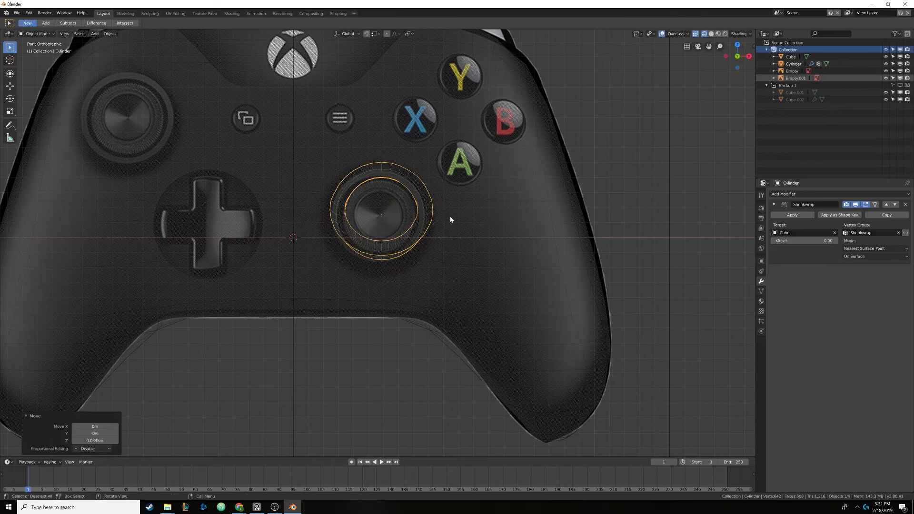
- In right view, move the ring 0.185 m along Y and -0.0174 m along Z against the side reference, and check its fit
{"action": "middle_click_drag", "start_coordinate": [451, 219], "coordinate": [386, 210]}
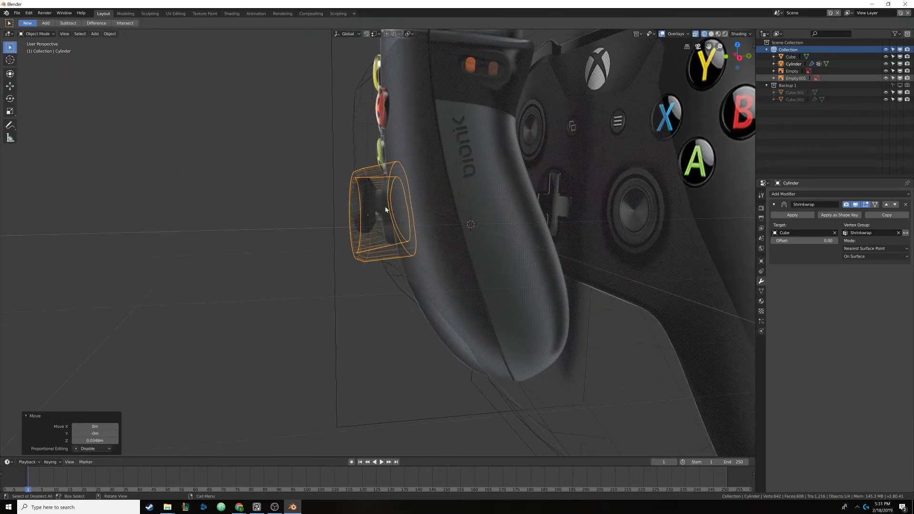
{"action": "key", "text": "KP_3"}
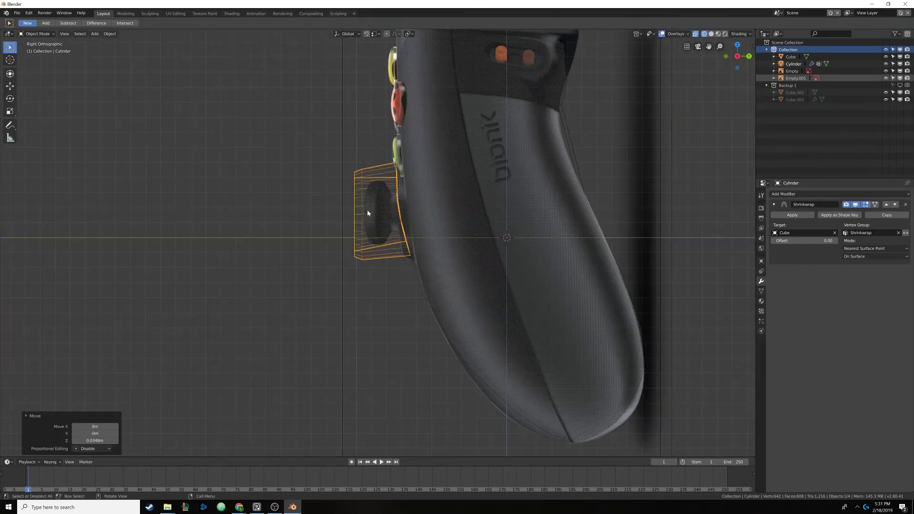
{"action": "key", "text": "g"}
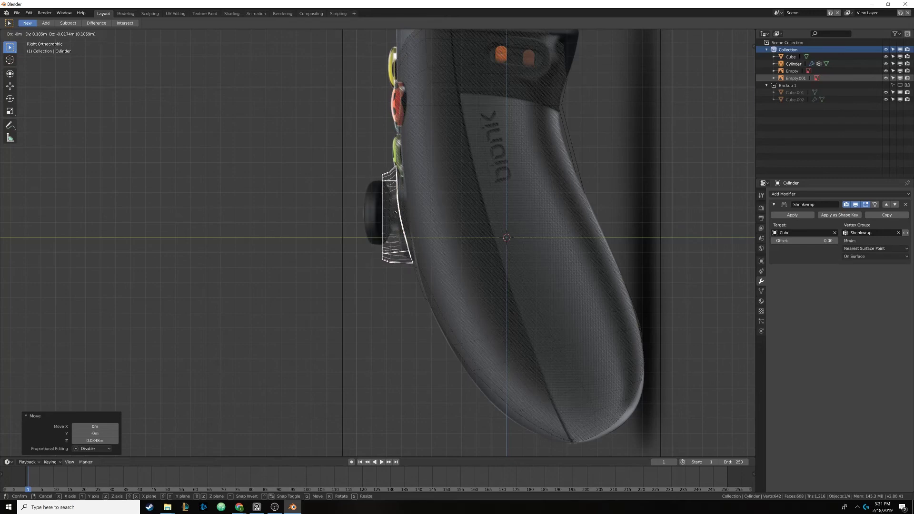
{"action": "left_click", "coordinate": [395, 213]}
{"action": "middle_click_drag", "start_coordinate": [395, 214], "coordinate": [390, 233]}
{"action": "scroll", "coordinate": [399, 226], "scroll_direction": "up", "scroll_amount": 2}
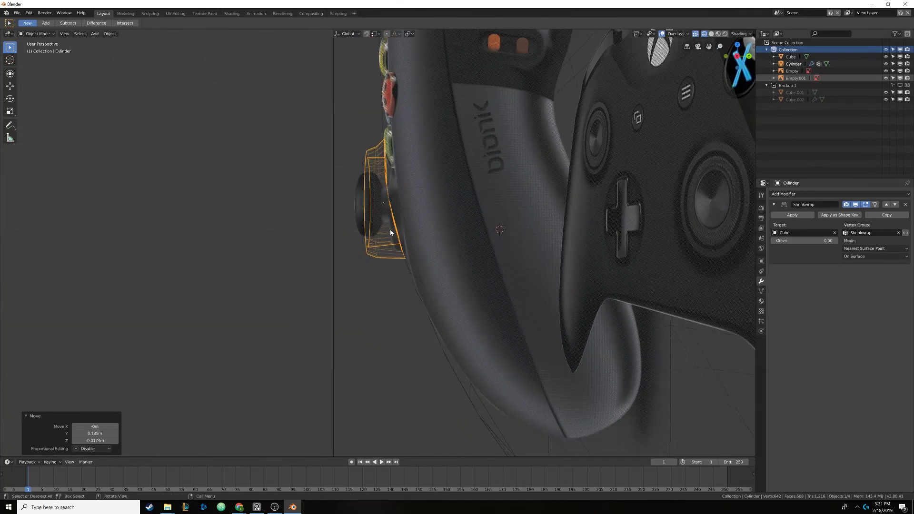
{"action": "key", "text": "KP_3"}
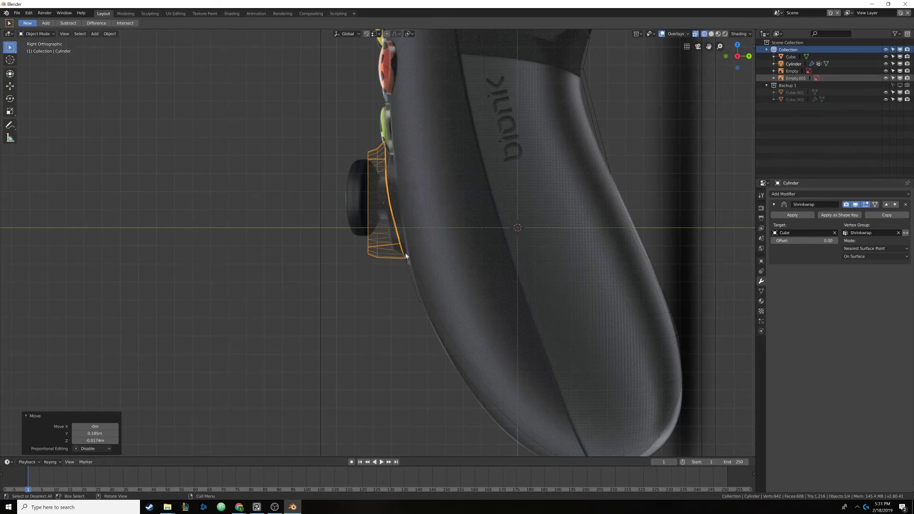
- Select the ring's outer rear edge loop in edit mode, scale it uniformly, and return to object mode
{"action": "middle_click_drag", "start_coordinate": [389, 249], "coordinate": [419, 190]}
{"action": "key", "text": "Tab"}
{"action": "scroll", "coordinate": [411, 191], "scroll_direction": "up", "scroll_amount": 3}
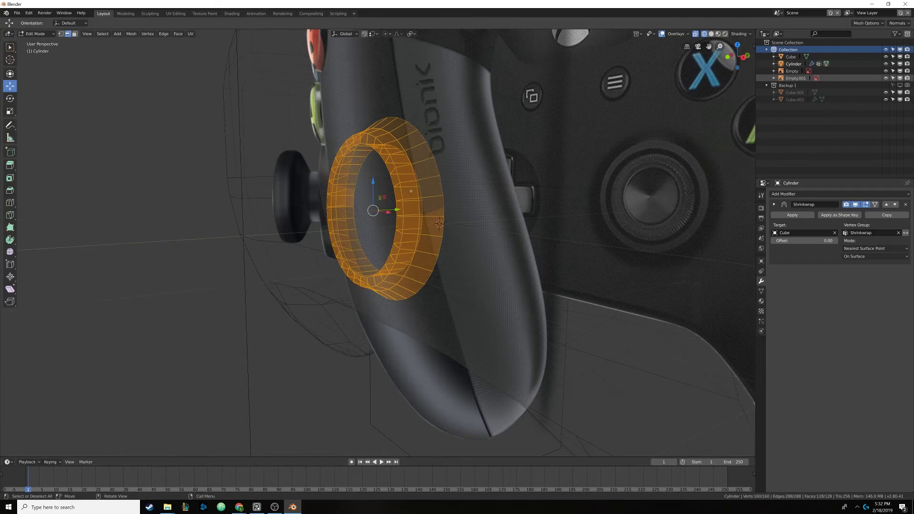
{"action": "key", "text": "alt+a"}
{"action": "left_click", "coordinate": [439, 167], "text": "alt"}
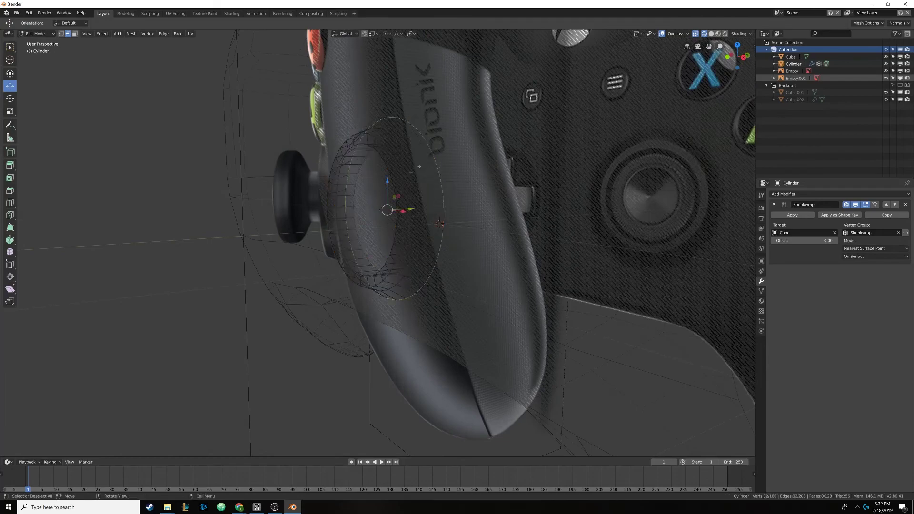
{"action": "middle_click_drag", "start_coordinate": [421, 168], "coordinate": [619, 198]}
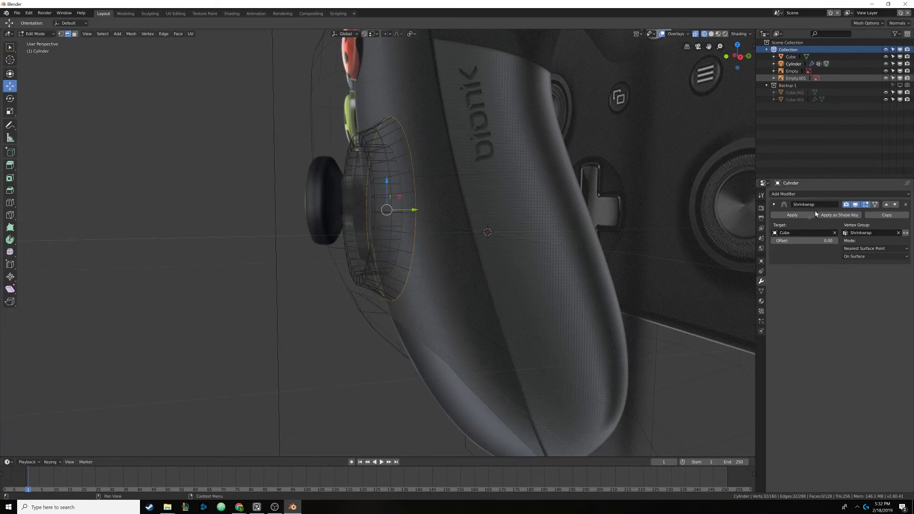
{"action": "middle_click_drag", "start_coordinate": [506, 189], "coordinate": [484, 187]}
{"action": "key", "text": "s"}
{"action": "left_click", "coordinate": [476, 185]}
{"action": "key", "text": "Tab"}
- Switch to solid shading and scale the ring's outer rear edge loop to 0.907 along Z in edit mode
{"action": "mouse_move", "coordinate": [396, 203]}
{"action": "middle_mouse_down"}
{"action": "mouse_move", "coordinate": [510, 224]}
{"action": "mouse_move", "coordinate": [414, 220]}
{"action": "mouse_move", "coordinate": [413, 185]}
{"action": "middle_mouse_up"}
{"action": "key", "text": "z"}
{"action": "left_click", "coordinate": [435, 201]}
{"action": "middle_click_drag", "start_coordinate": [367, 114], "coordinate": [401, 131]}
{"action": "key", "text": "Tab"}
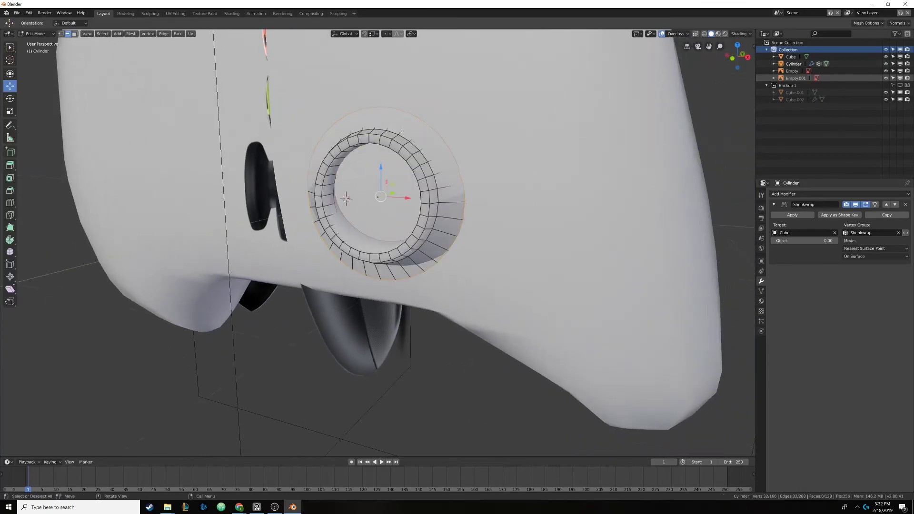
{"action": "middle_click_drag", "start_coordinate": [426, 138], "coordinate": [485, 291]}
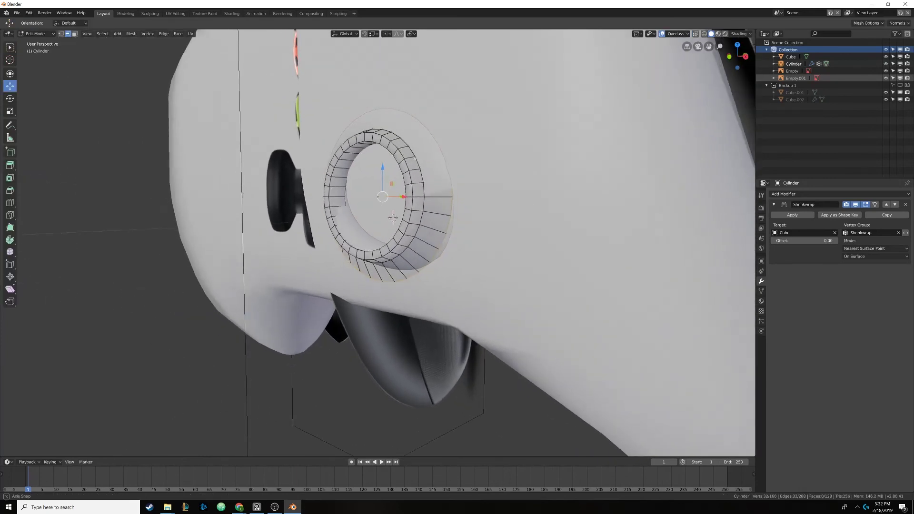
{"action": "key", "text": "s"}
{"action": "key", "text": "z"}
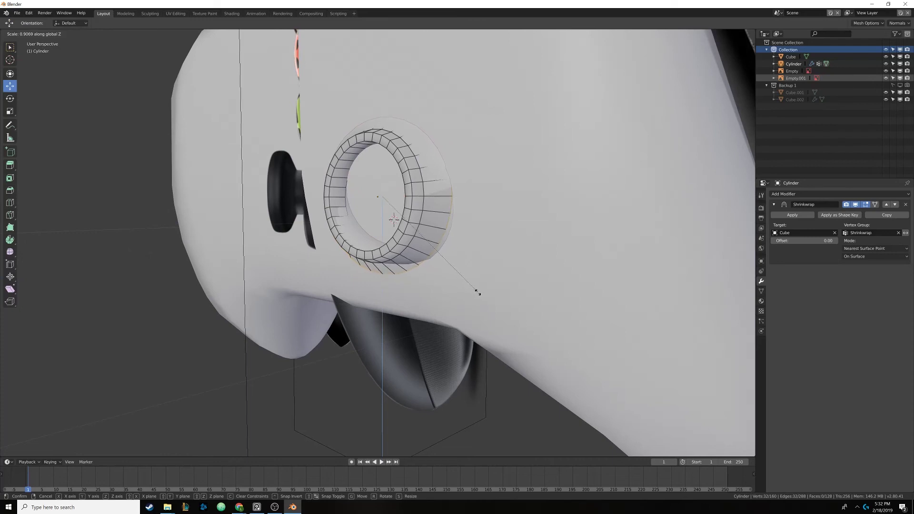
{"action": "left_click", "coordinate": [477, 293]}
- Move the outer rear edge loop down about 0.027 m along Z
{"action": "key", "text": "g"}
{"action": "key", "text": "z"}
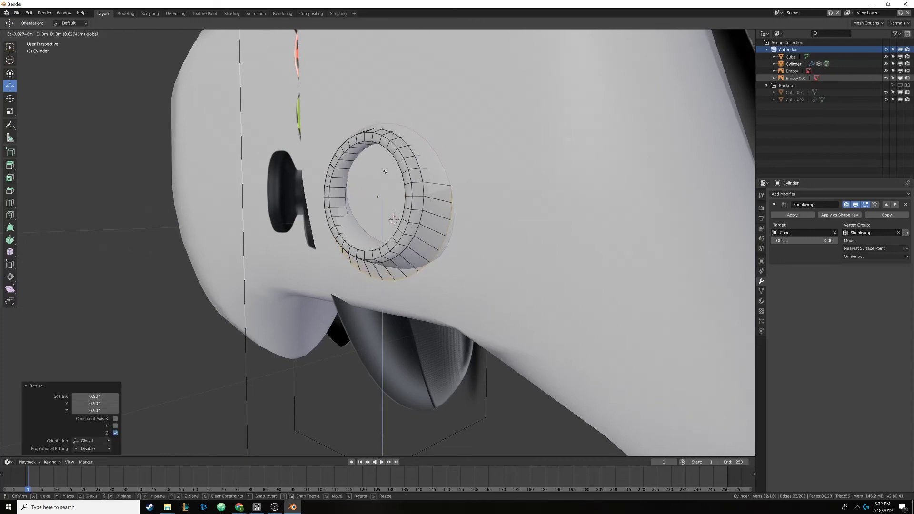
{"action": "left_click", "coordinate": [495, 238]}
- Check the ring in object mode, scale its outer rear edge loop along X, and leave edit mode
{"action": "middle_click_drag", "start_coordinate": [495, 239], "coordinate": [425, 206]}
{"action": "key", "text": "Tab"}
{"action": "key", "text": "Tab"}
{"action": "key", "text": "s"}
{"action": "key", "text": "x"}
{"action": "left_click", "coordinate": [505, 212]}
{"action": "key", "text": "Tab"}
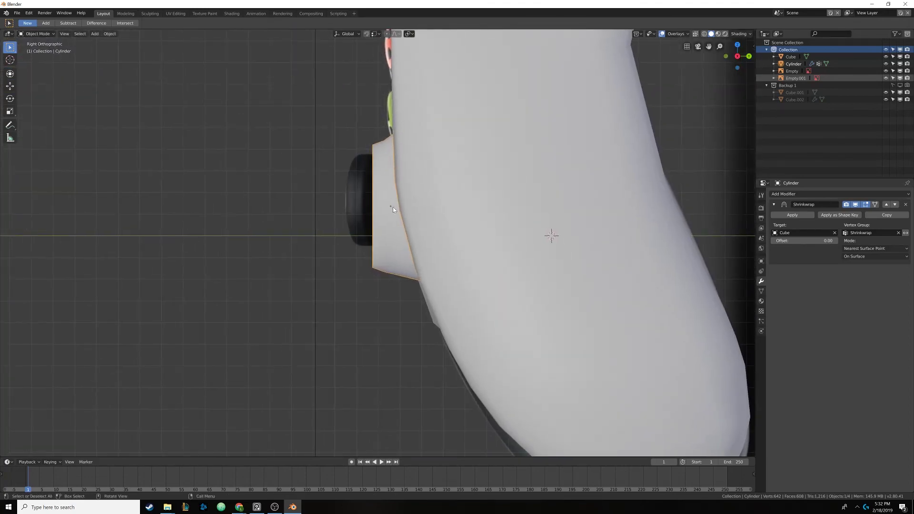
- In right view, move the ring 0.0242 m along Y and 0.00659 m along Z, and check its alignment in front wireframe view
{"action": "key", "text": "g"}
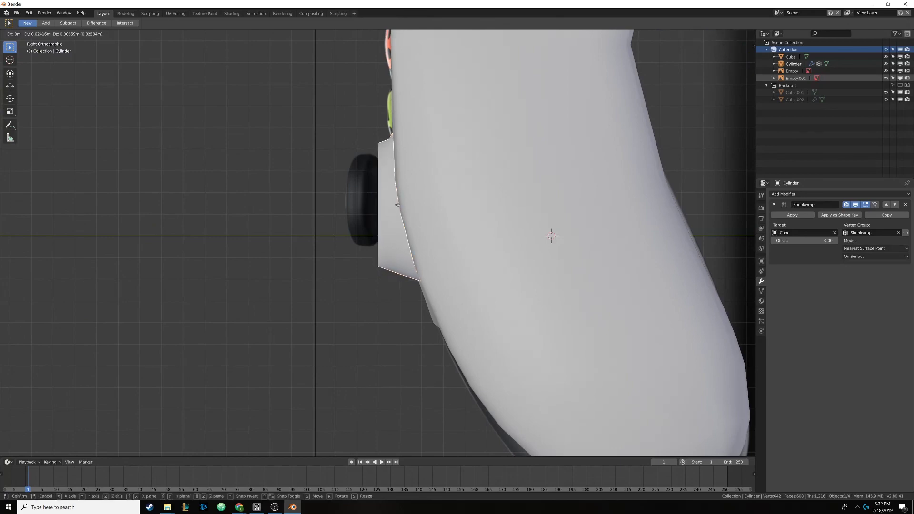
{"action": "left_click", "coordinate": [397, 205]}
{"action": "mouse_move", "coordinate": [398, 205]}
{"action": "middle_mouse_down", "text": "alt"}
{"action": "mouse_move", "coordinate": [410, 196]}
{"action": "mouse_move", "coordinate": [450, 197]}
{"action": "mouse_move", "coordinate": [465, 275]}
{"action": "middle_mouse_up", "text": "alt"}
{"action": "scroll", "coordinate": [450, 197], "scroll_direction": "up", "scroll_amount": 2}
{"action": "key", "text": "z"}
{"action": "left_click", "coordinate": [398, 199]}
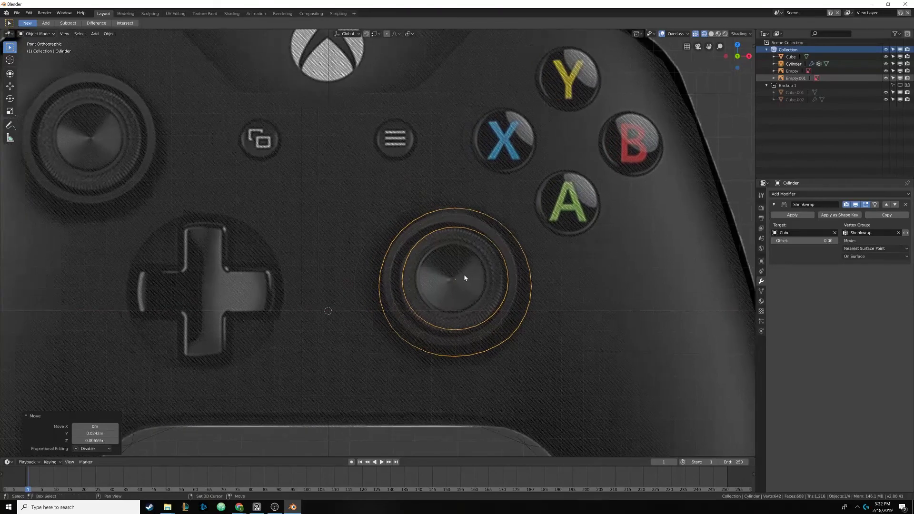
{"action": "scroll", "coordinate": [465, 278], "scroll_direction": "down", "scroll_amount": 3}
{"action": "middle_click_drag", "start_coordinate": [394, 243], "coordinate": [408, 240], "text": "shift"}
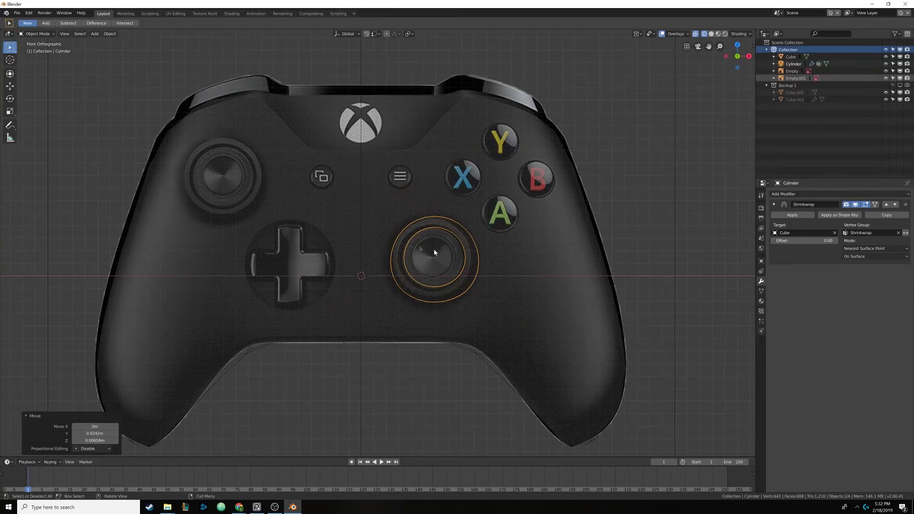
- Nudge the socket ring 0.0019 m along X to align it with the lower-right reference thumbstick
{"action": "key", "text": "g"}
{"action": "key", "text": "x"}
{"action": "left_click", "coordinate": [453, 257]}
- Duplicate the socket ring onto the upper-left reference thumbstick and check the copy's fit on the body in solid shading
{"action": "key", "text": "shift+d"}
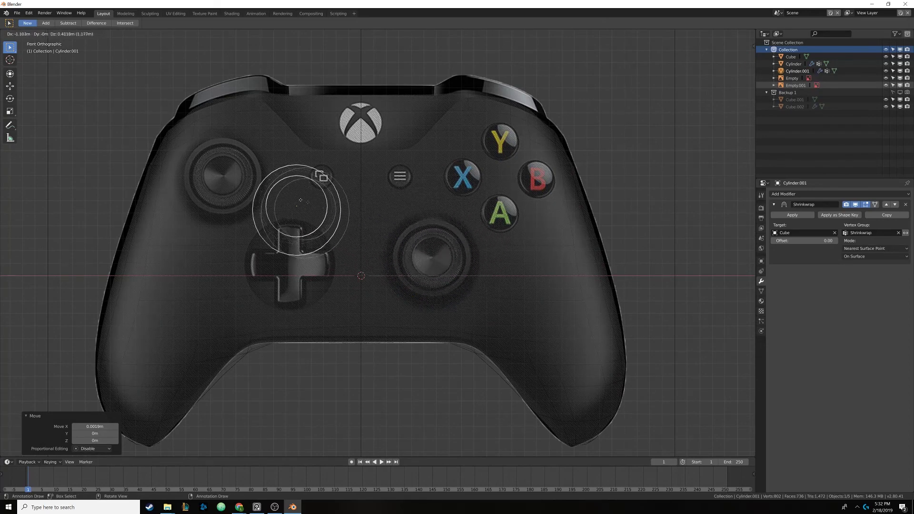
{"action": "left_click", "coordinate": [233, 172]}
{"action": "mouse_move", "coordinate": [234, 173]}
{"action": "middle_mouse_down"}
{"action": "mouse_move", "coordinate": [441, 220]}
{"action": "mouse_move", "coordinate": [490, 219]}
{"action": "middle_mouse_up"}
{"action": "key", "text": "shift+z"}
{"action": "key", "text": "Tab"}
{"action": "key", "text": "Tab"}
{"action": "middle_click_drag", "start_coordinate": [306, 231], "coordinate": [334, 214], "text": "shift"}
{"action": "scroll", "coordinate": [334, 215], "scroll_direction": "down", "scroll_amount": 2}
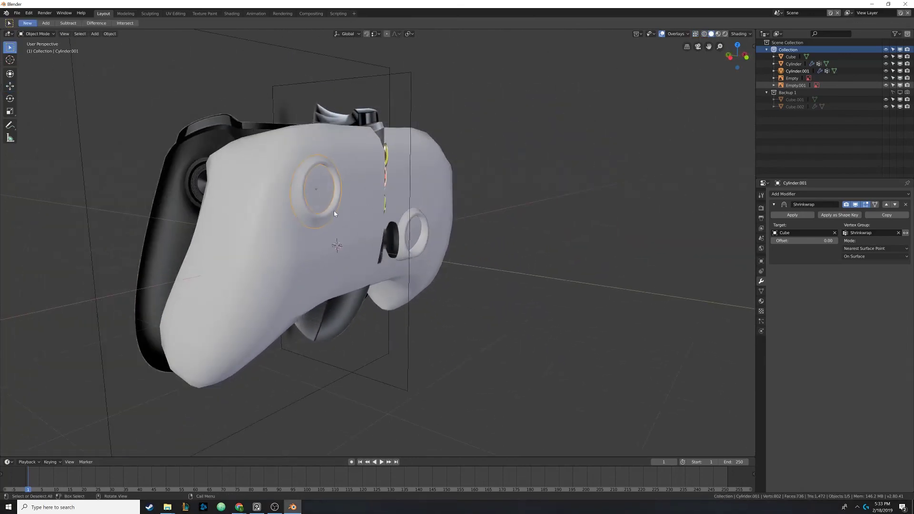
{"action": "middle_click_drag", "start_coordinate": [306, 156], "coordinate": [358, 213]}
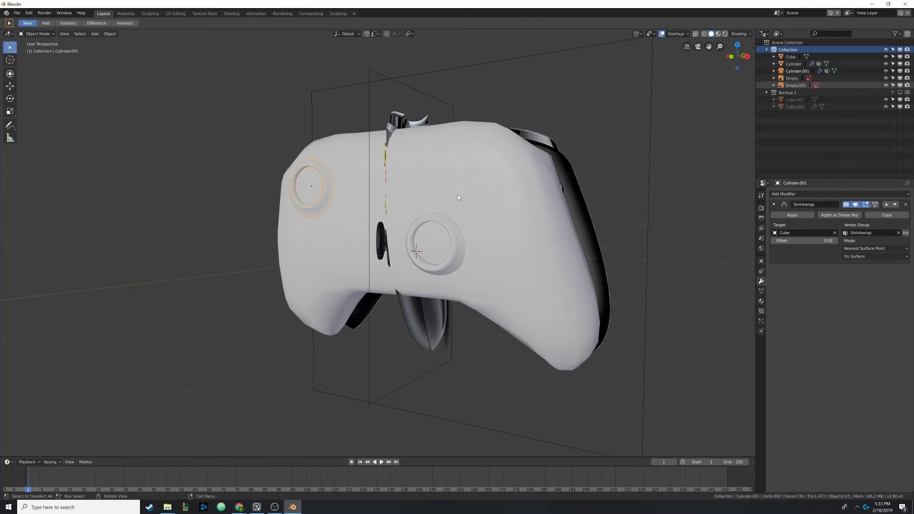
- Hide the front and side reference images and inspect the controller body with its two thumbstick rings from several angles
{"action": "left_click", "coordinate": [495, 184]}
{"action": "left_click", "coordinate": [570, 167]}
{"action": "key", "text": "h"}
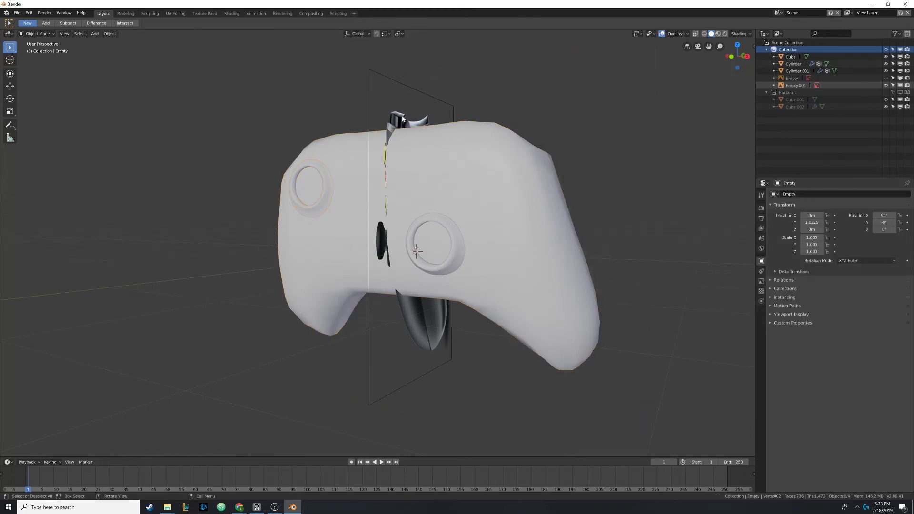
{"action": "left_click", "coordinate": [401, 116]}
{"action": "key", "text": "h"}
{"action": "middle_click_drag", "start_coordinate": [388, 183], "coordinate": [421, 195]}
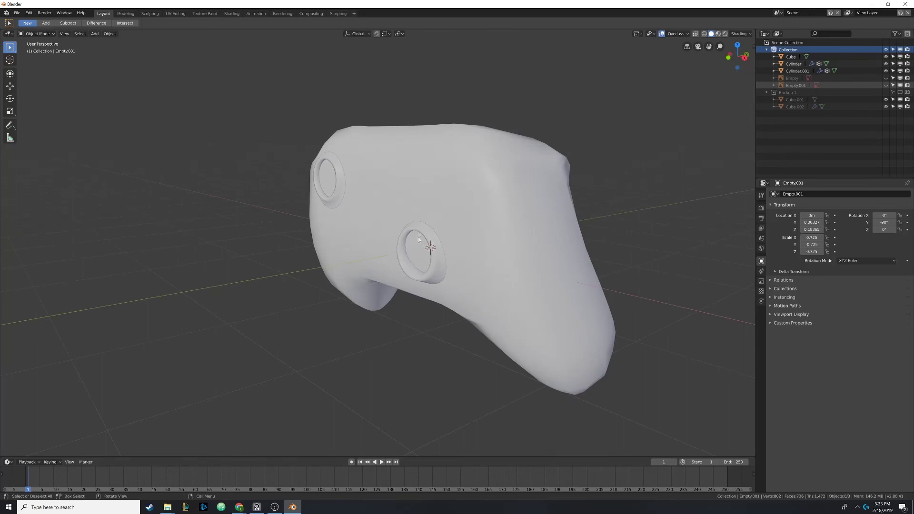
{"action": "middle_click_drag", "start_coordinate": [419, 242], "coordinate": [479, 164]}
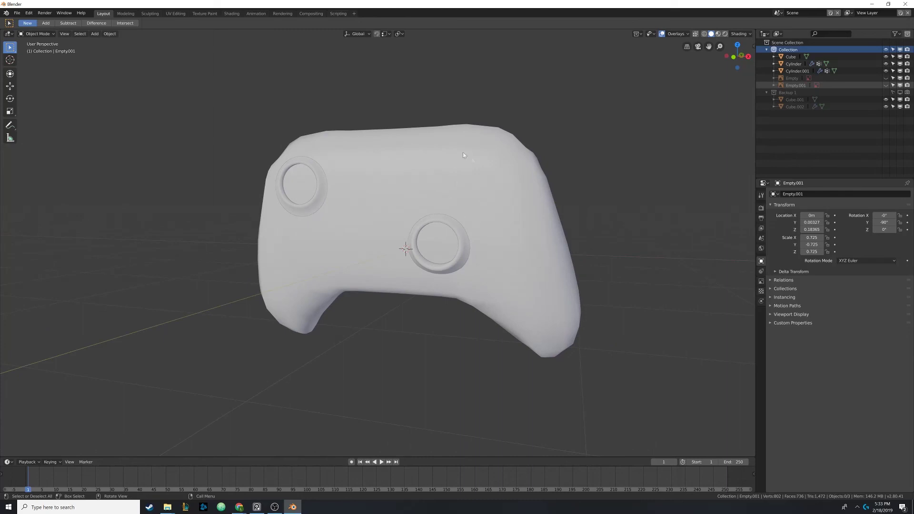
{"action": "middle_click_drag", "start_coordinate": [469, 175], "coordinate": [451, 185]}
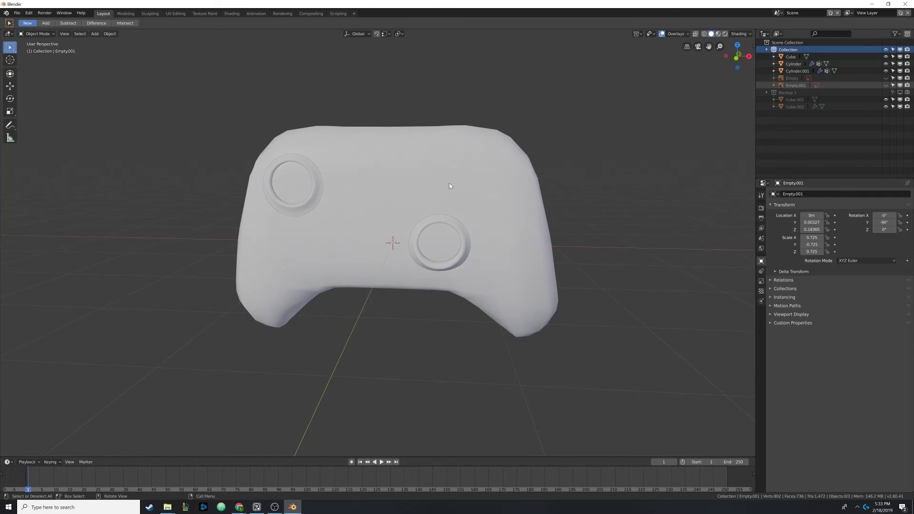
{"action": "middle_click_drag", "start_coordinate": [431, 204], "coordinate": [416, 206]}
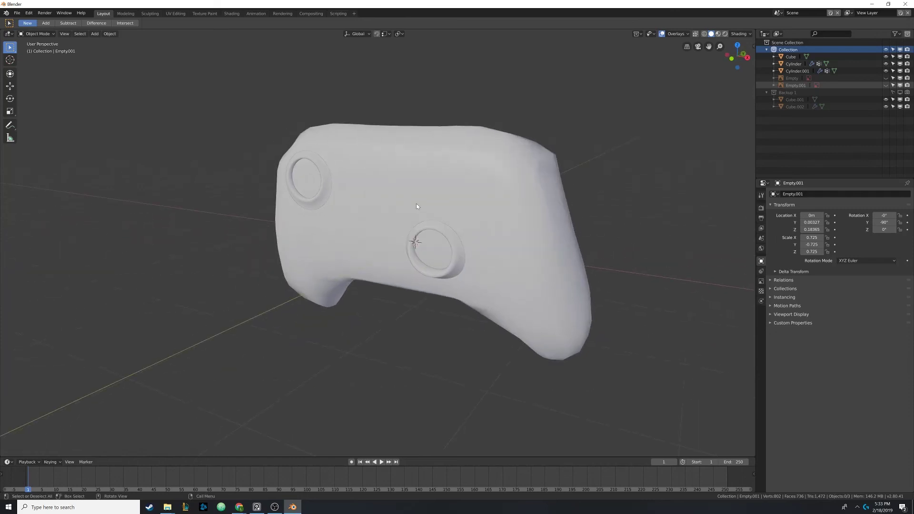